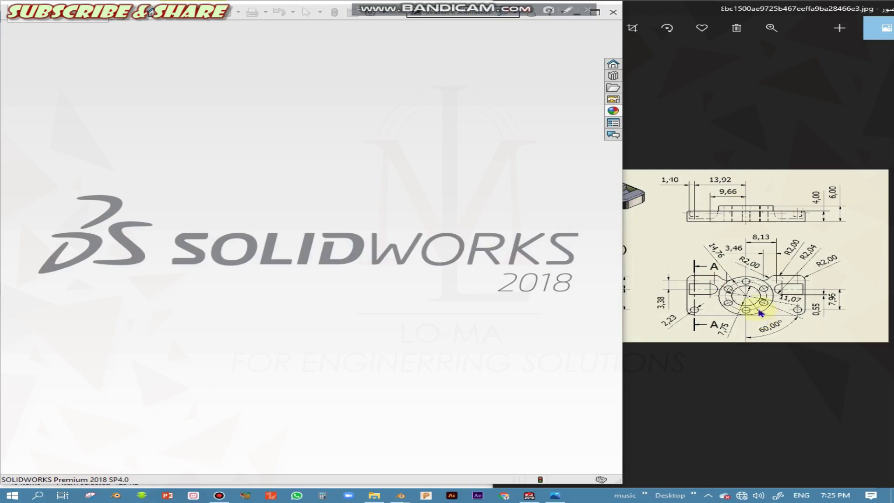
Step: Bring the reference drawing forward and create a new blank Part document
left_click(689, 256)
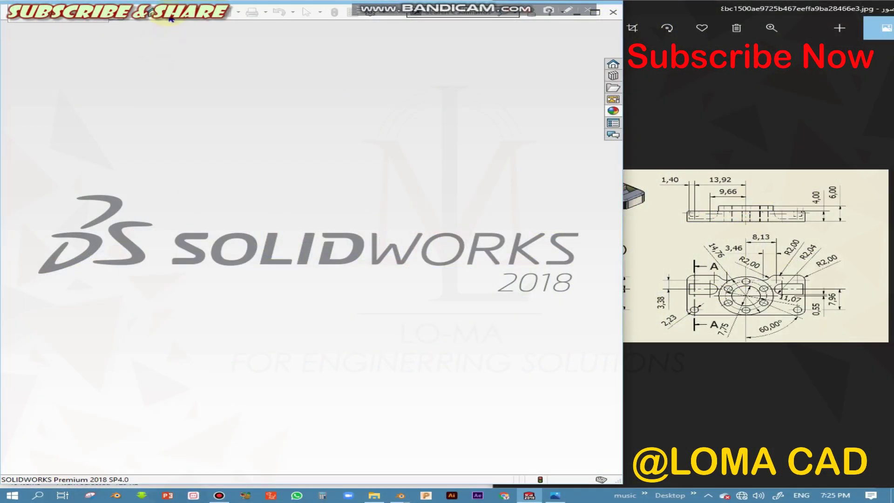
left_click(169, 18)
double_click(315, 245)
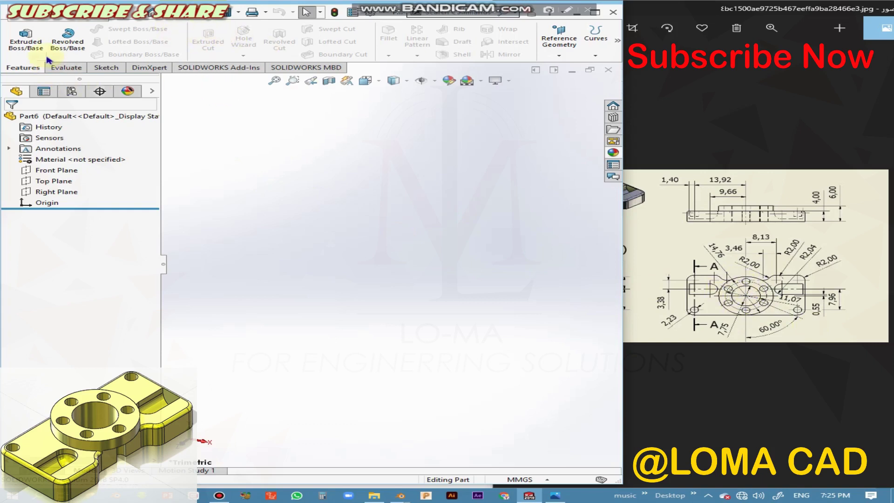
Step: Start a sketch on the Top Plane and draw three concentric circles at the origin
left_click(106, 68)
left_click(20, 35)
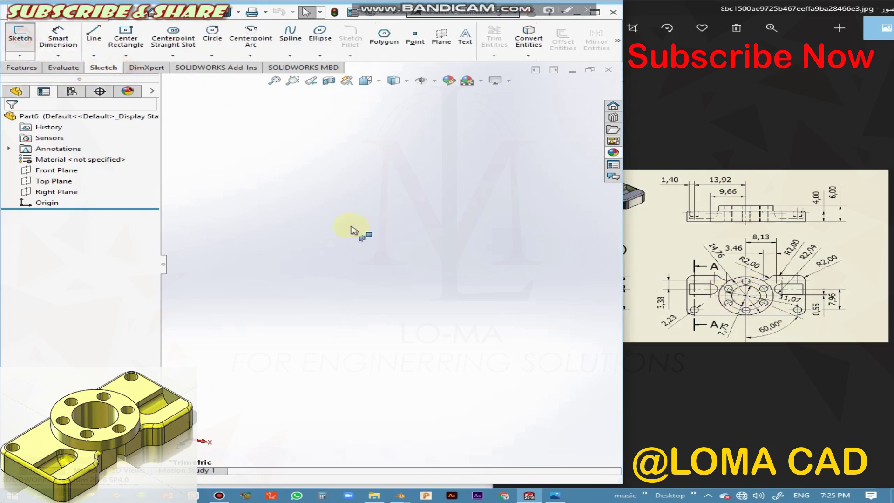
left_click(233, 272)
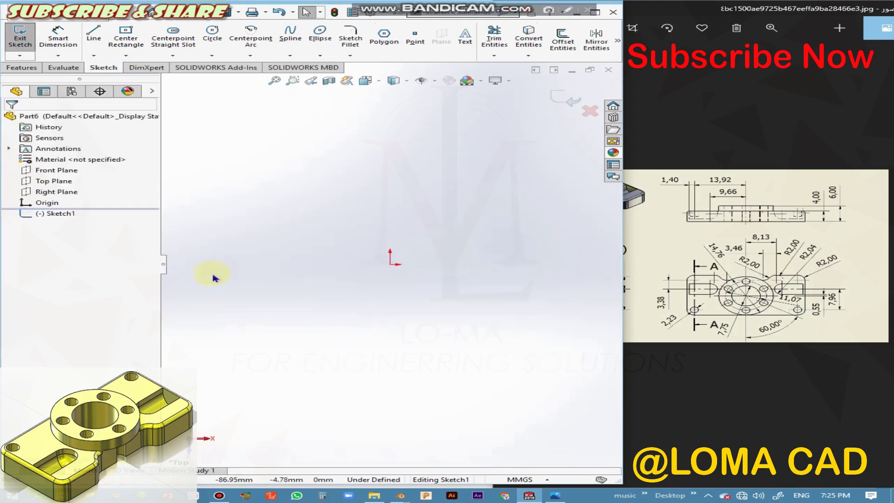
left_click(212, 35)
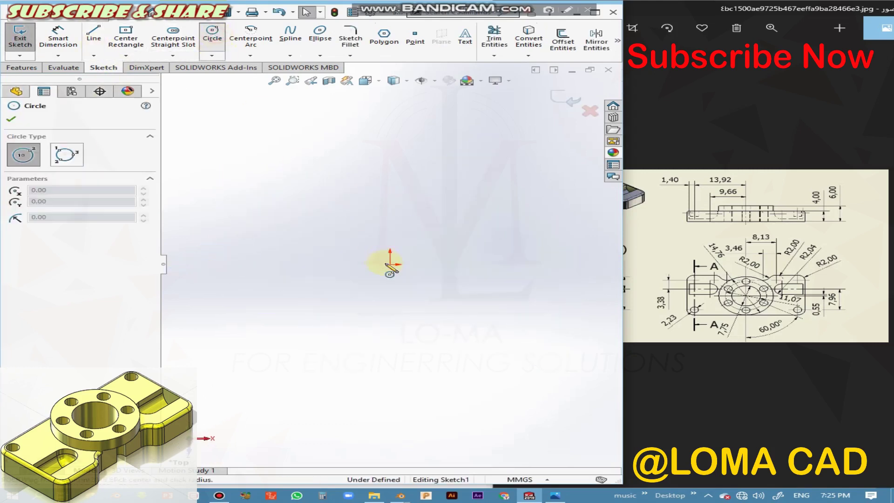
left_click(390, 264)
left_click(419, 236)
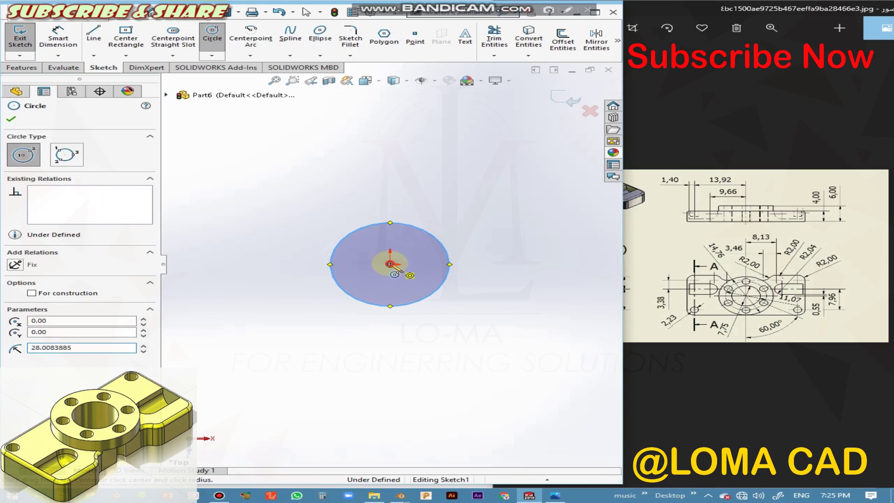
left_click(391, 264)
left_click(439, 200)
left_click(390, 264)
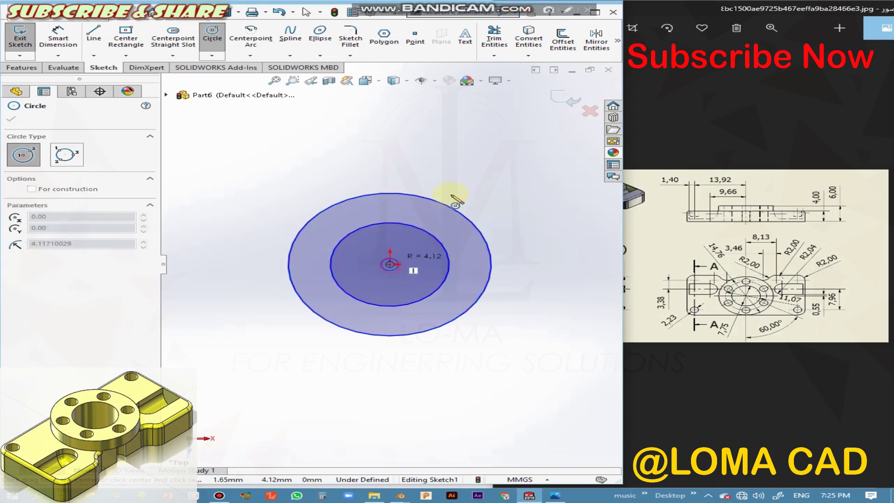
left_click(468, 175)
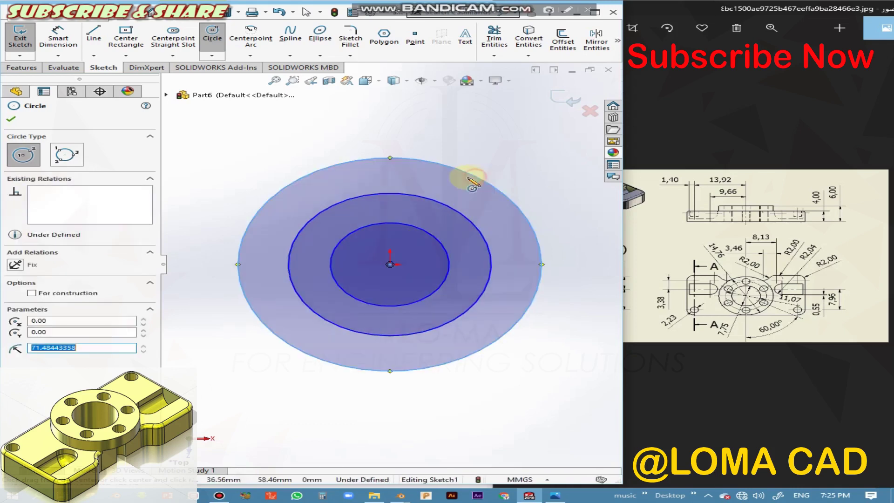
Step: Place a diameter dimension on the outermost circle, currently 142.97
left_click(59, 40)
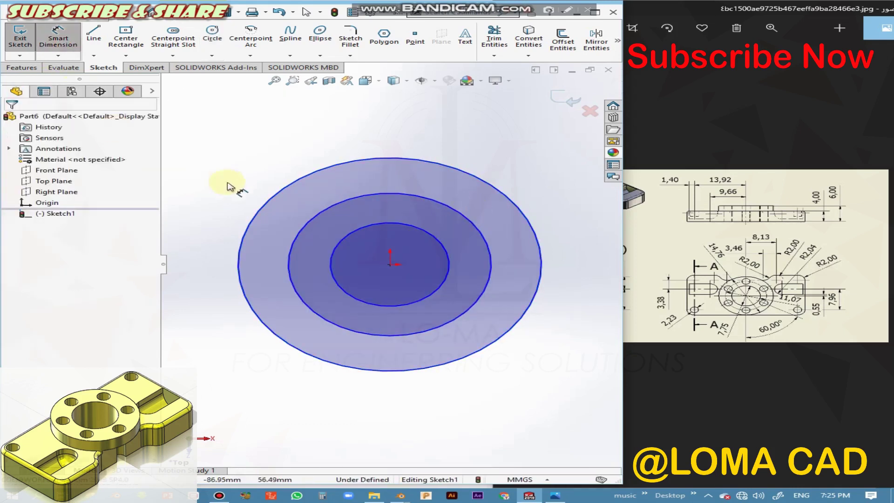
left_click(474, 175)
left_click(531, 129)
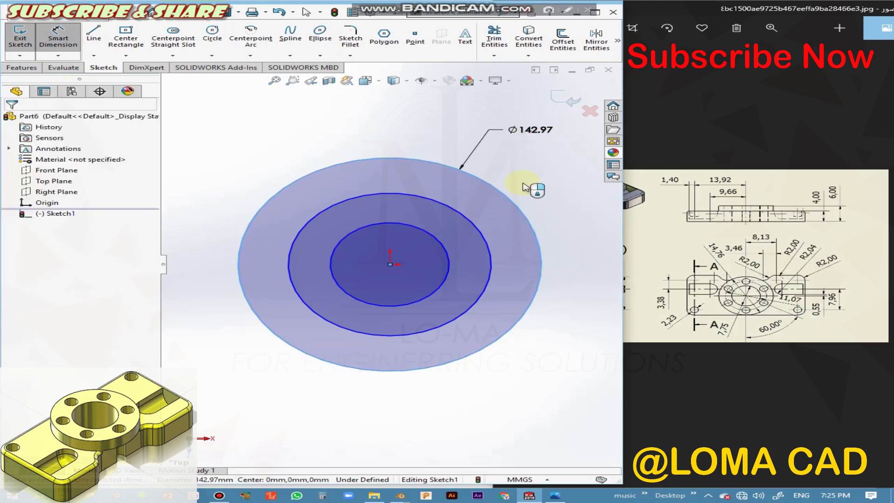
Step: Set the outer, middle and inner circle diameters to 14.76, 11.07 and 7.75
type("1")
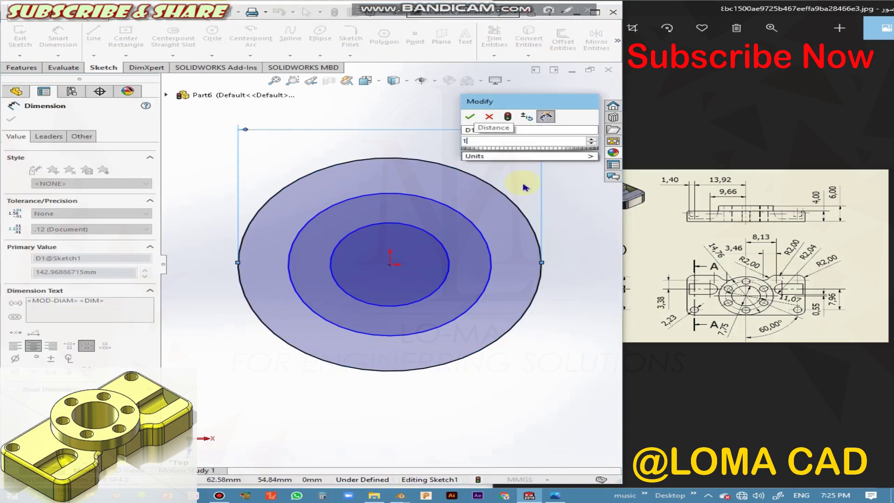
type("4.76")
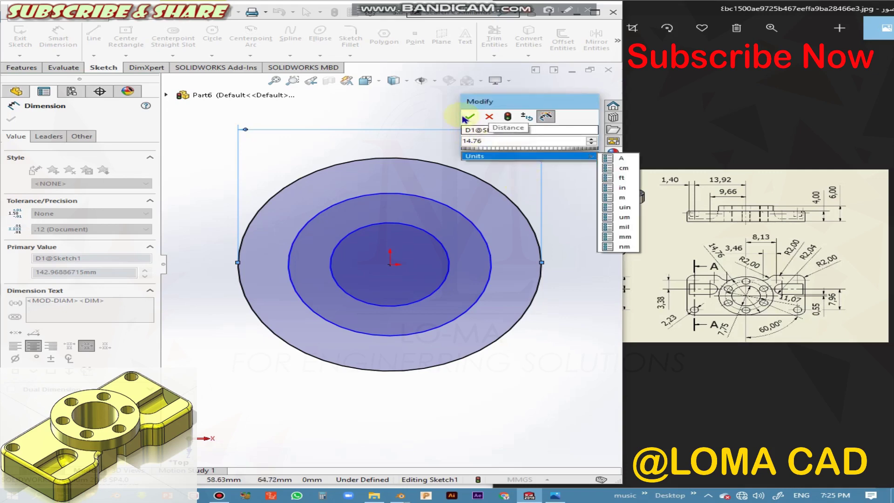
left_click(470, 116)
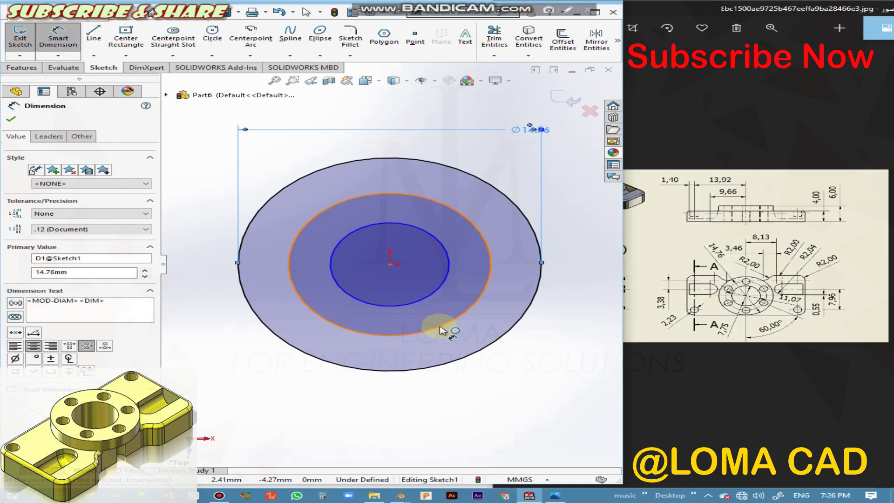
left_click(436, 329)
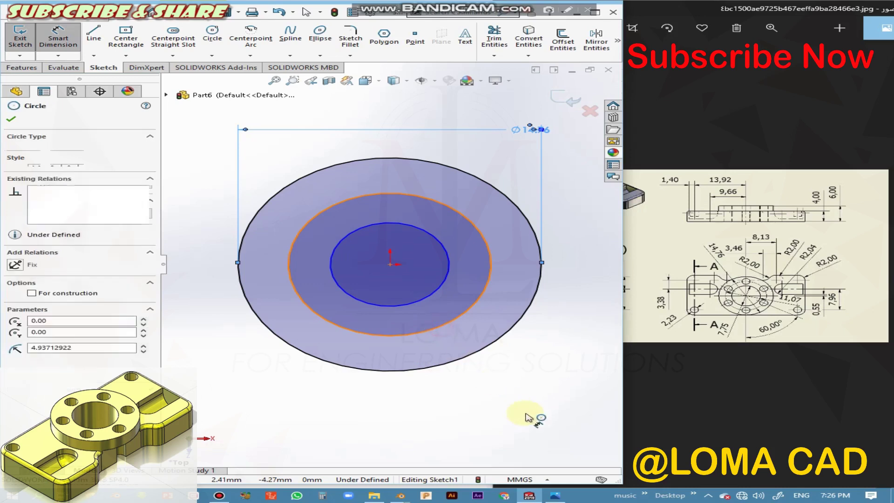
left_click(528, 414)
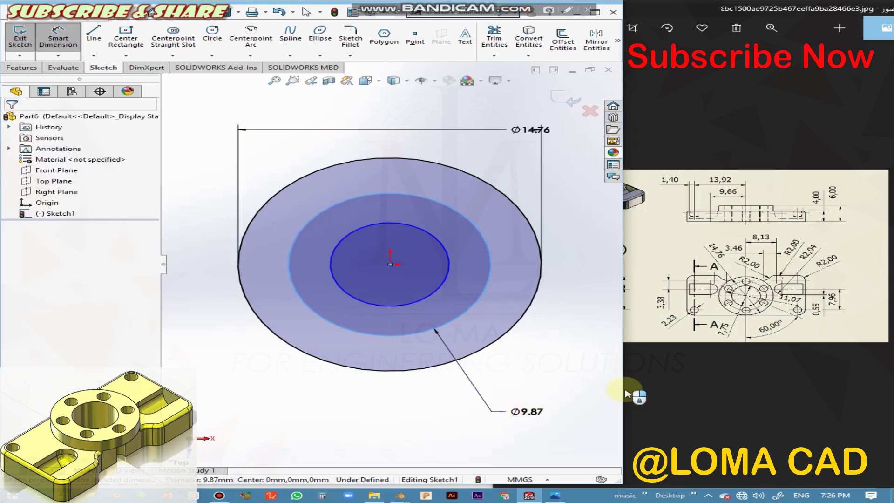
type("11.07")
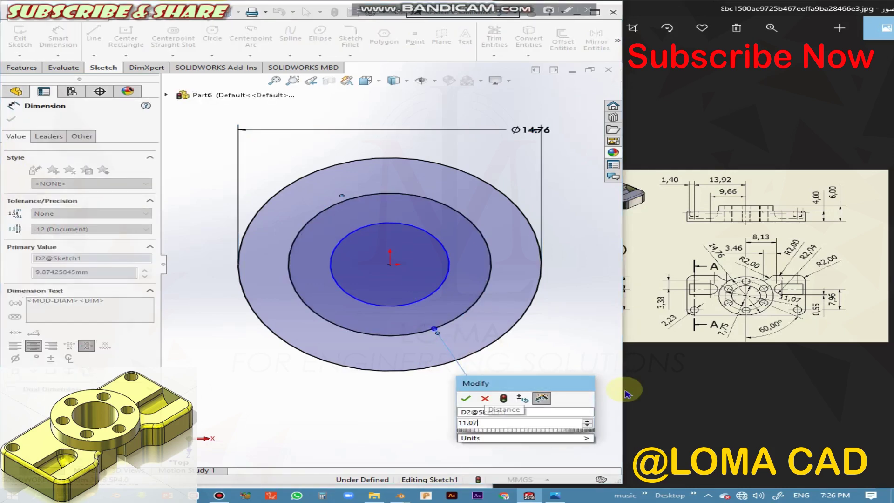
left_click(458, 398)
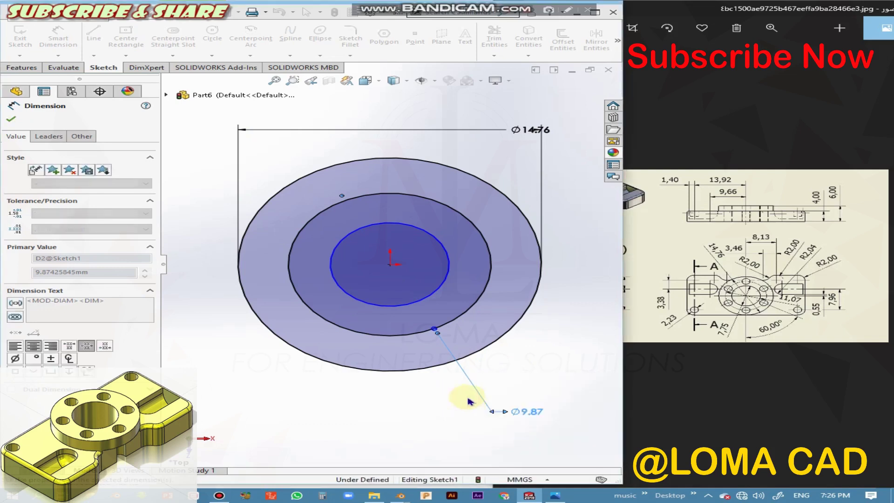
left_click(357, 309)
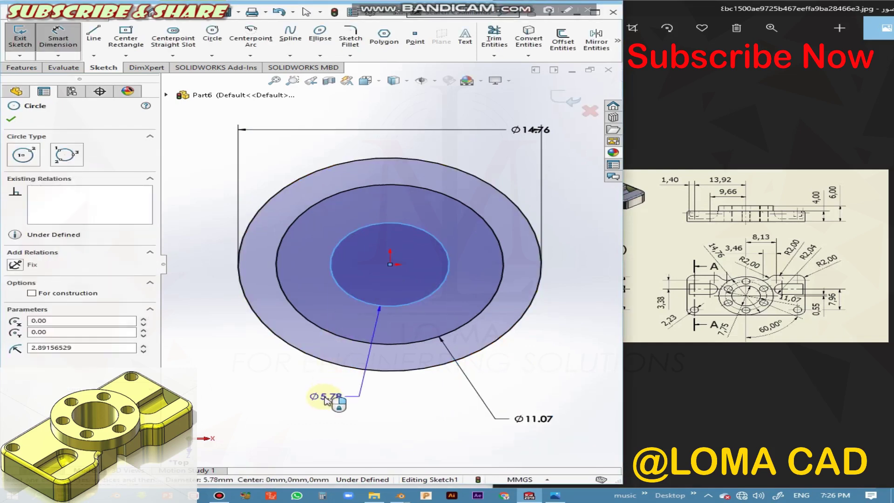
left_click(324, 401)
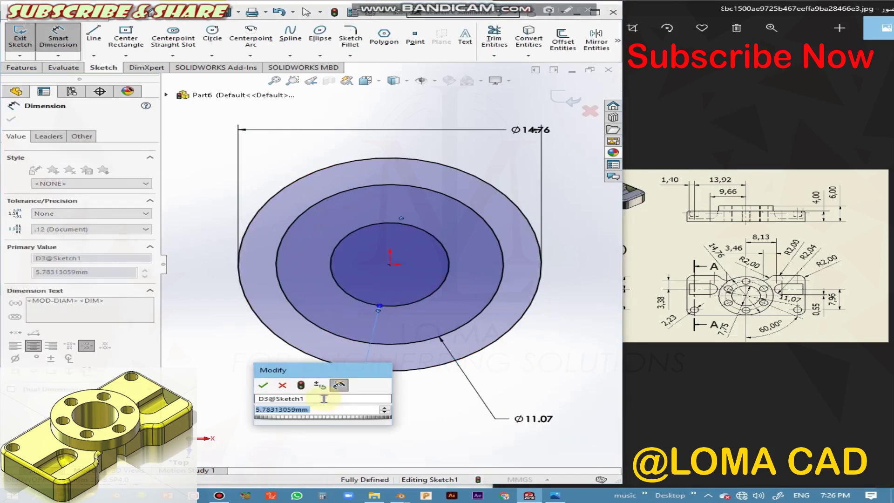
type("7.75")
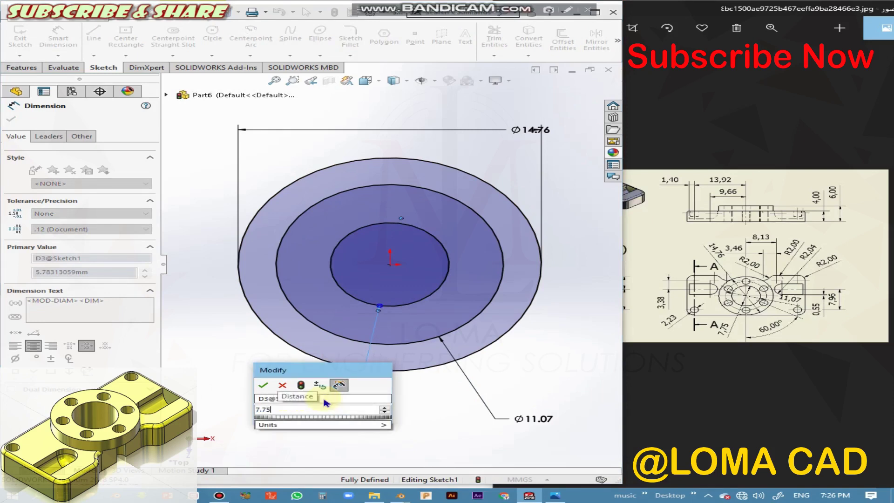
left_click(267, 386)
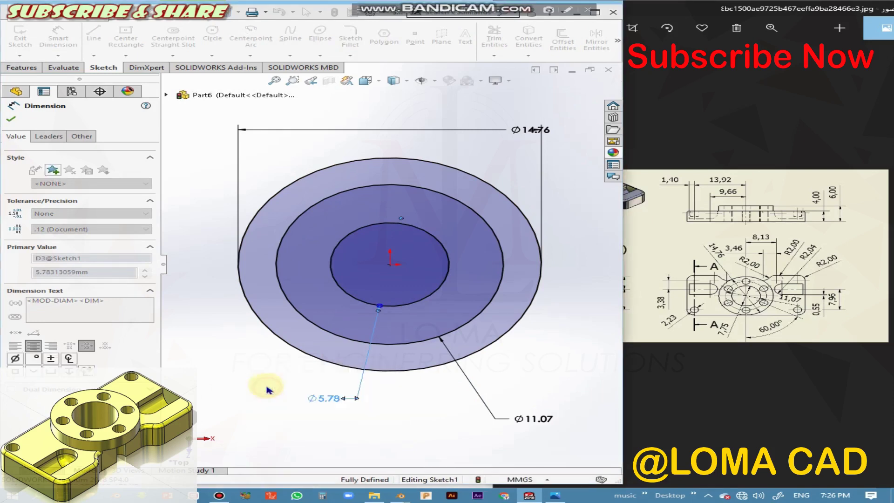
right_click(417, 347)
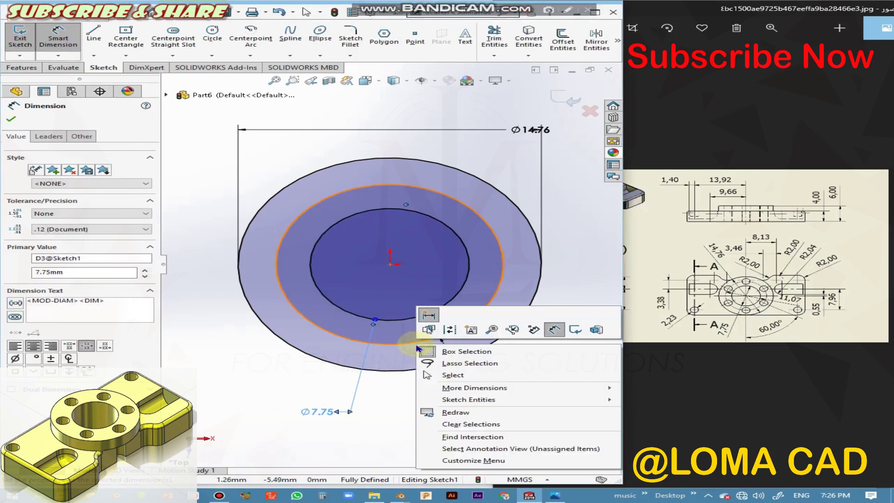
left_click(449, 329)
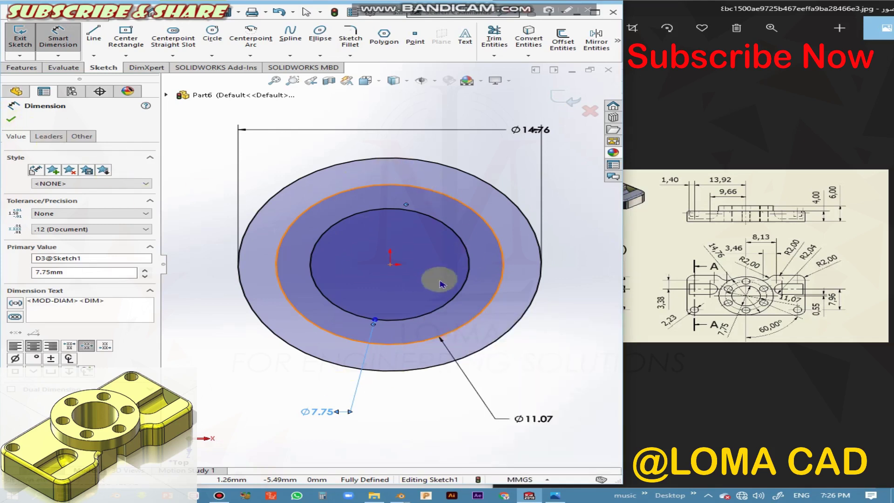
Step: Exit dimensioning and convert the Ø11.07 middle circle into dash-dot construction geometry
key("q")
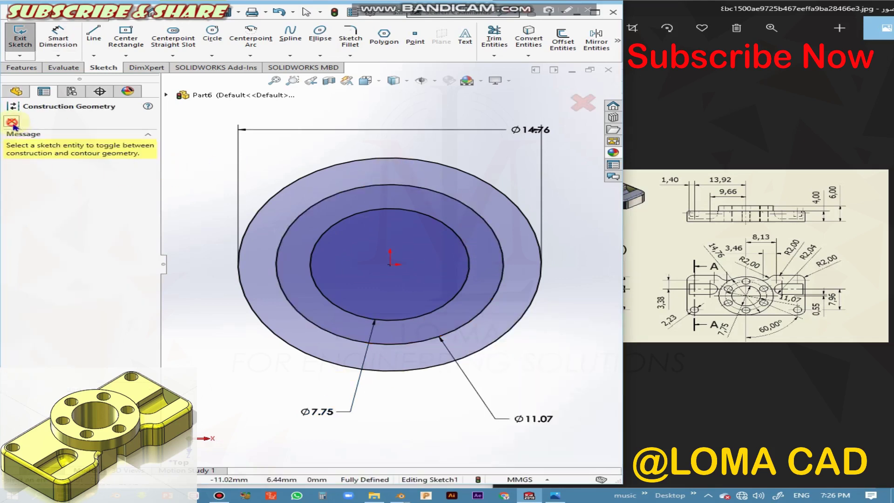
left_click(12, 122)
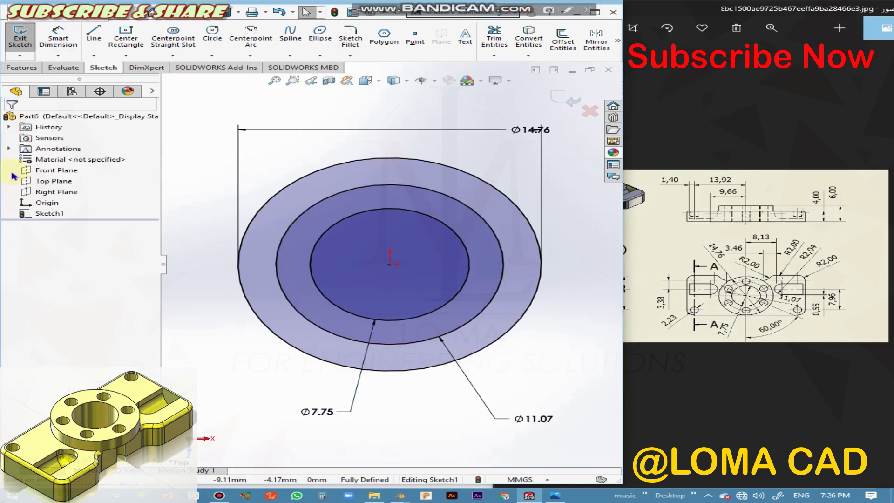
right_click(425, 344)
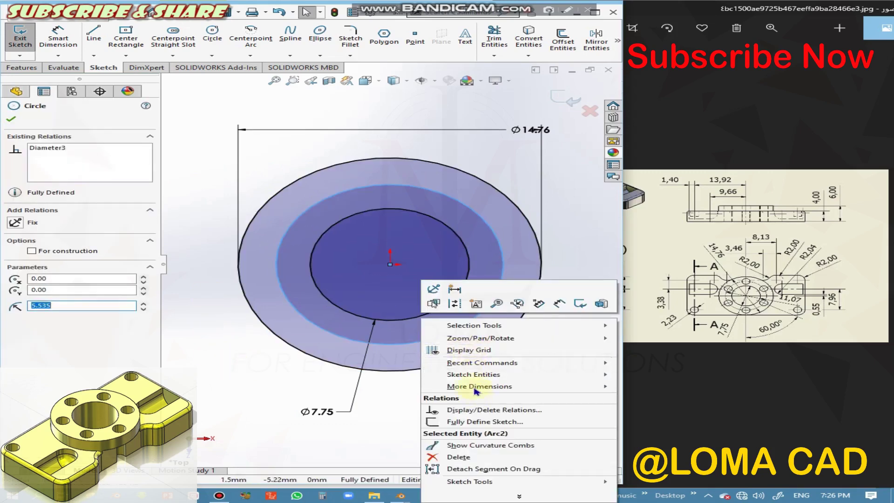
left_click(455, 303)
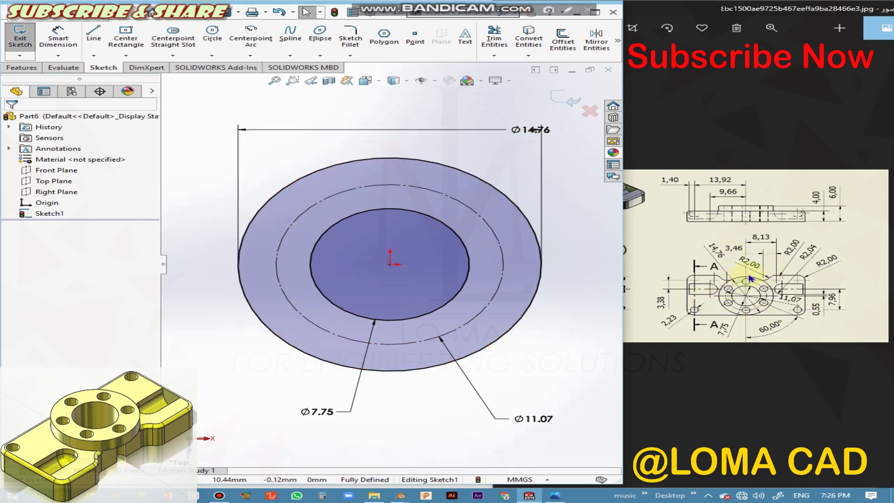
Step: Sketch a small circle at the top of the bolt circle and dimension it Ø2.23
left_click(212, 36)
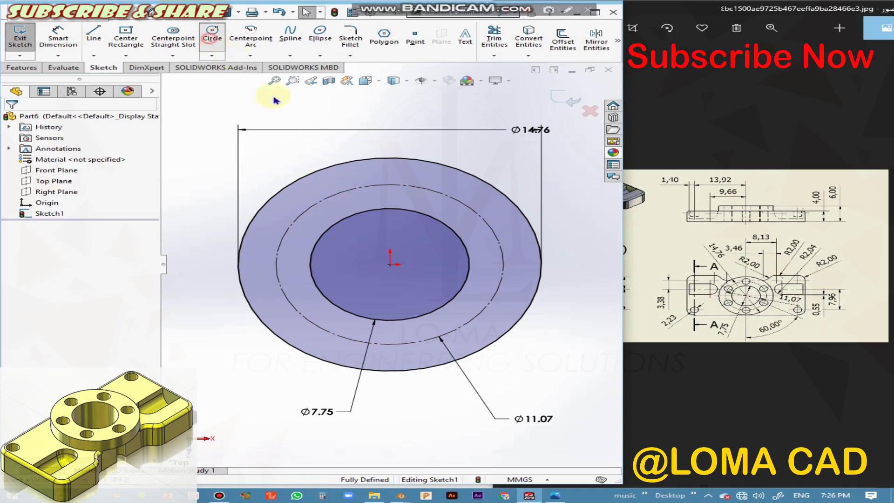
left_click(390, 185)
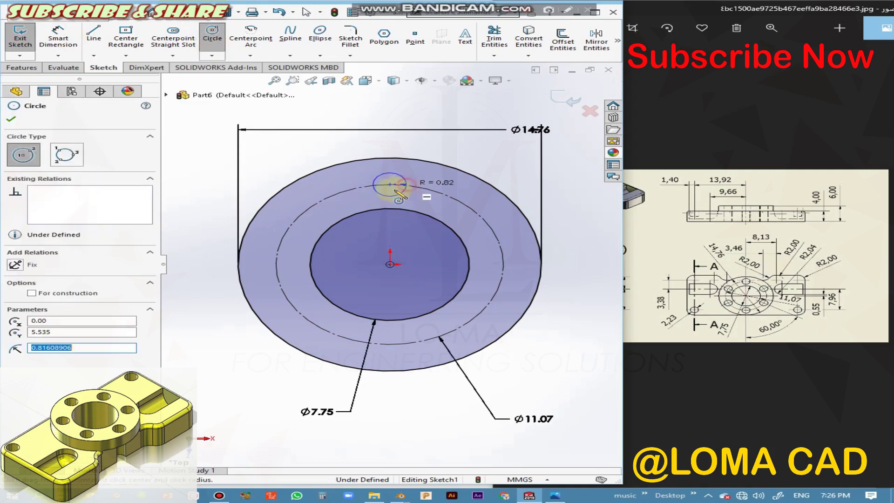
left_click(41, 47)
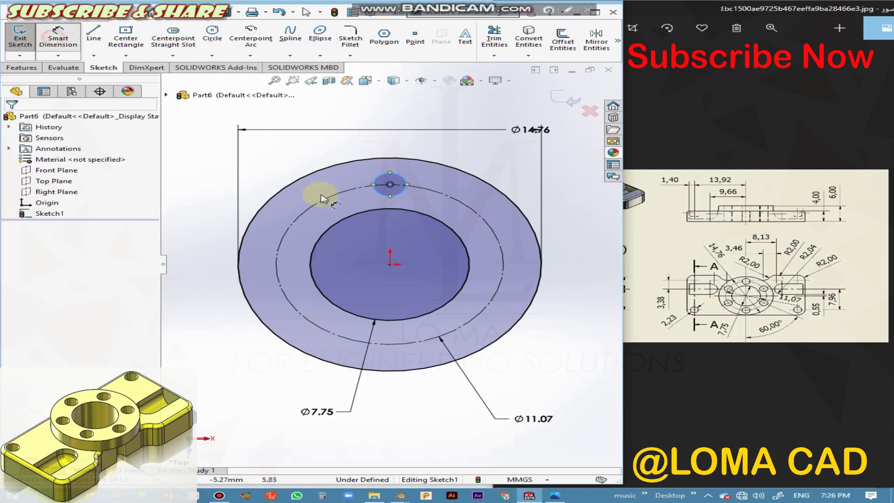
left_click(401, 179)
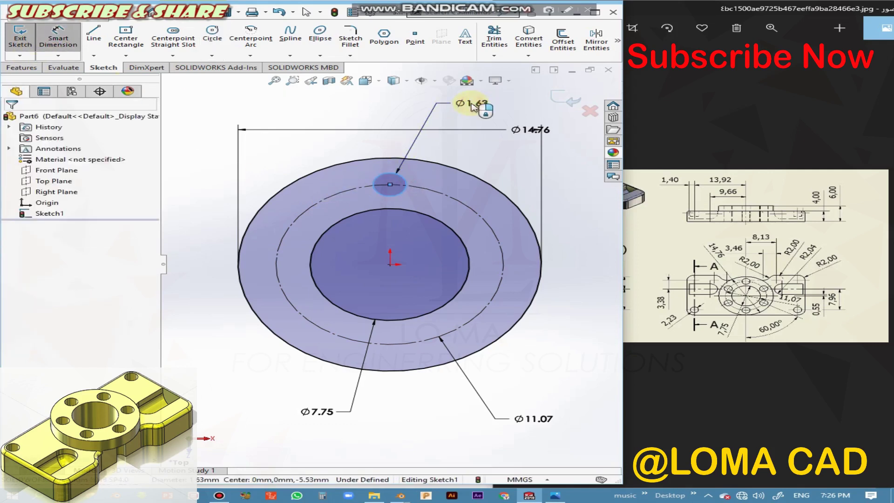
left_click(472, 106)
type("2.23")
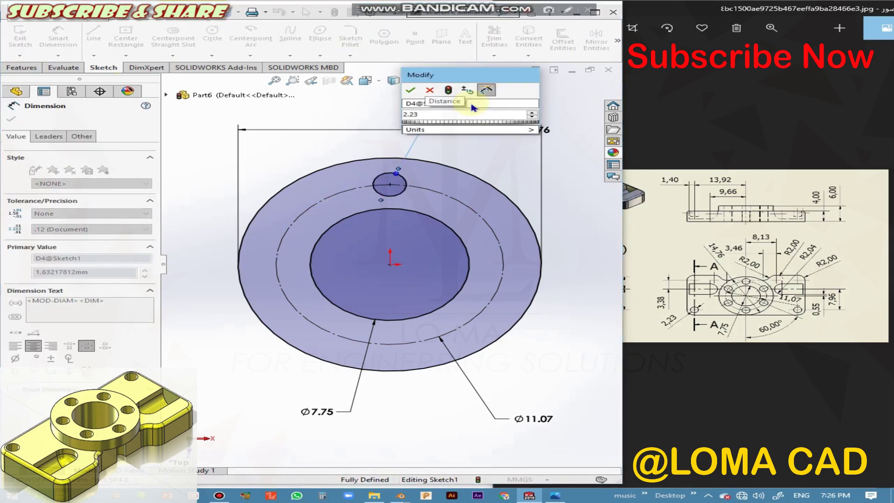
left_click(416, 95)
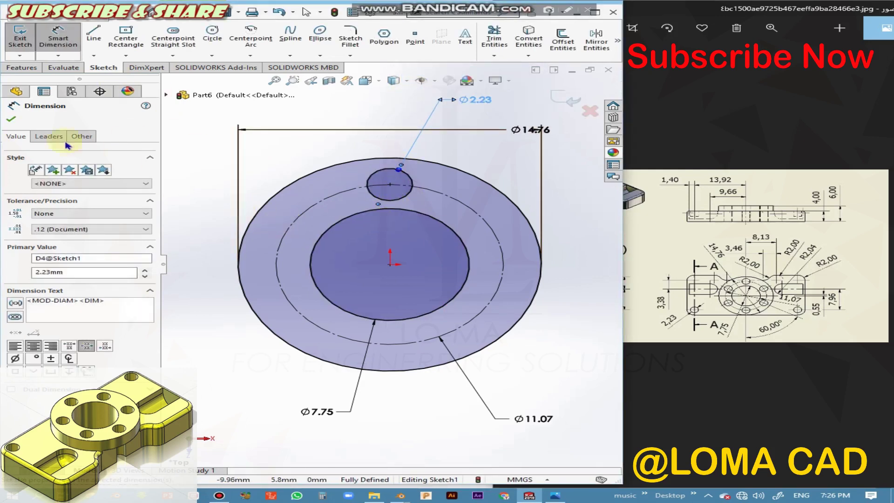
left_click(11, 120)
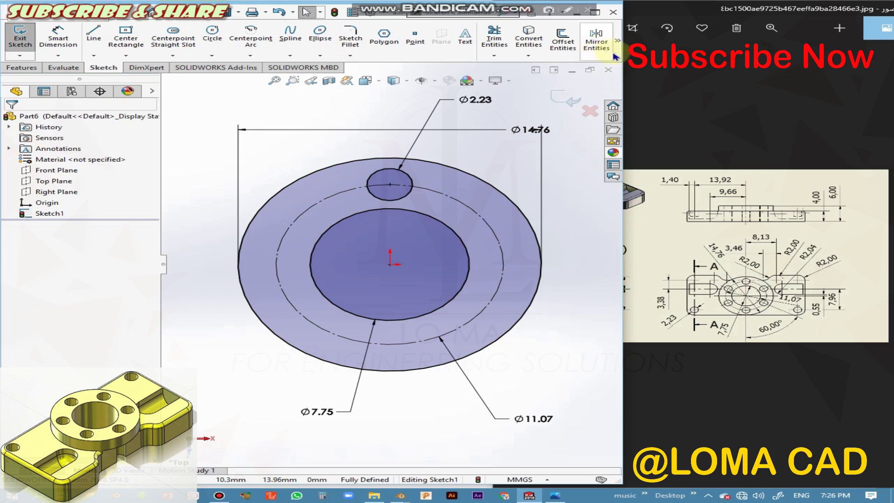
Step: Circular-pattern the Ø2.23 hole into 6 evenly spaced instances around the bolt circle
mouse_move(616, 41)
left_click(570, 97)
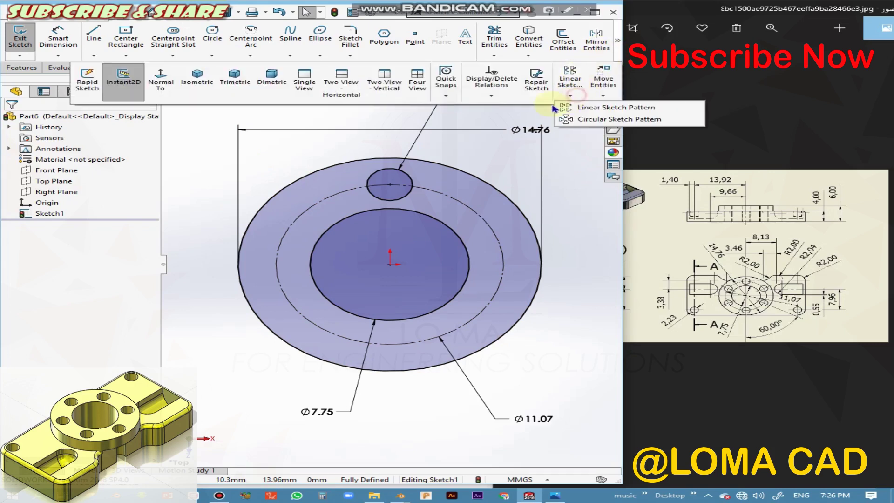
left_click(586, 122)
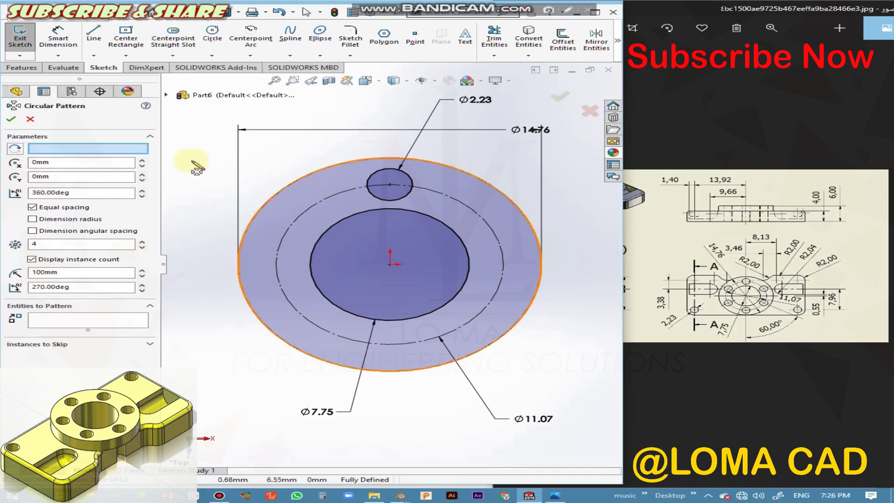
left_click(370, 182)
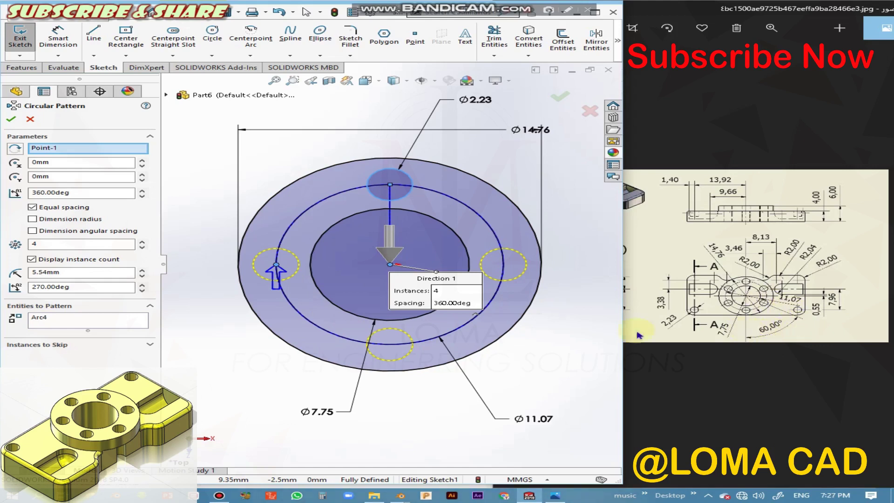
left_click(33, 244)
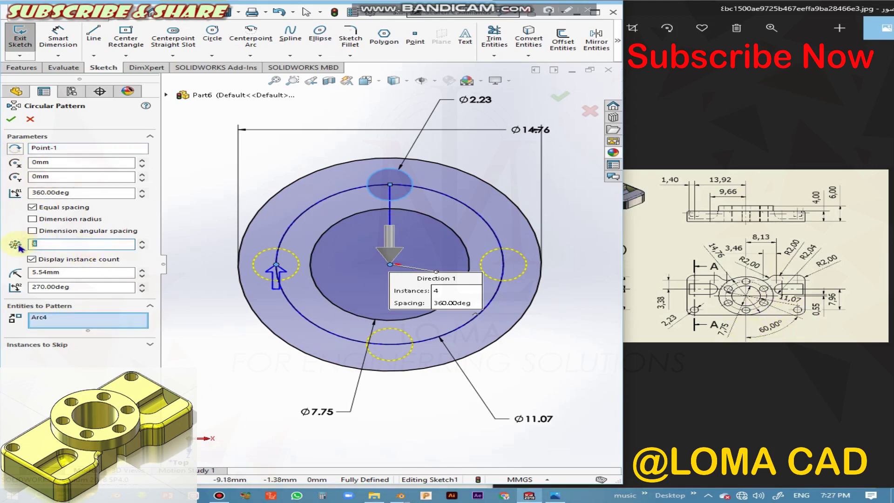
type("6")
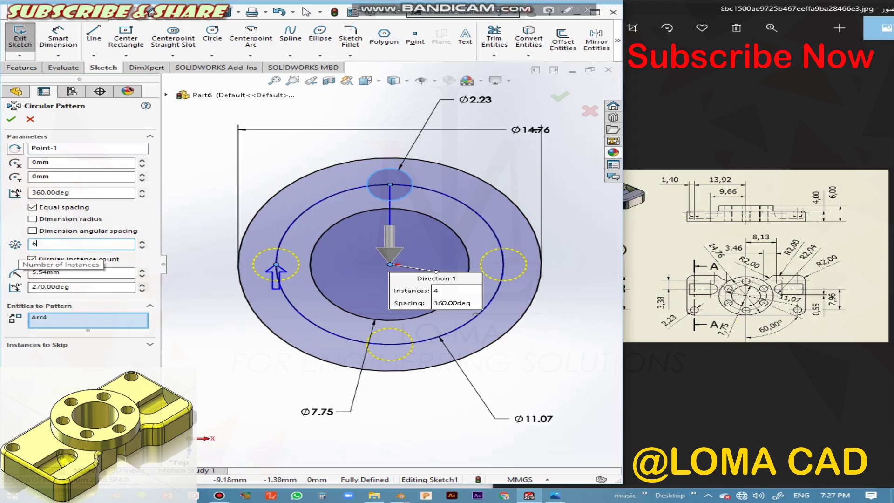
left_click_drag(70, 192, 18, 192)
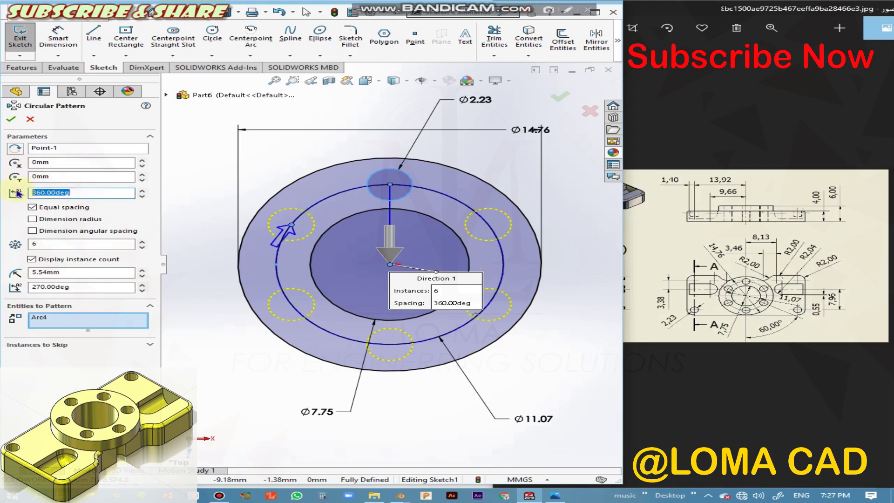
type("36")
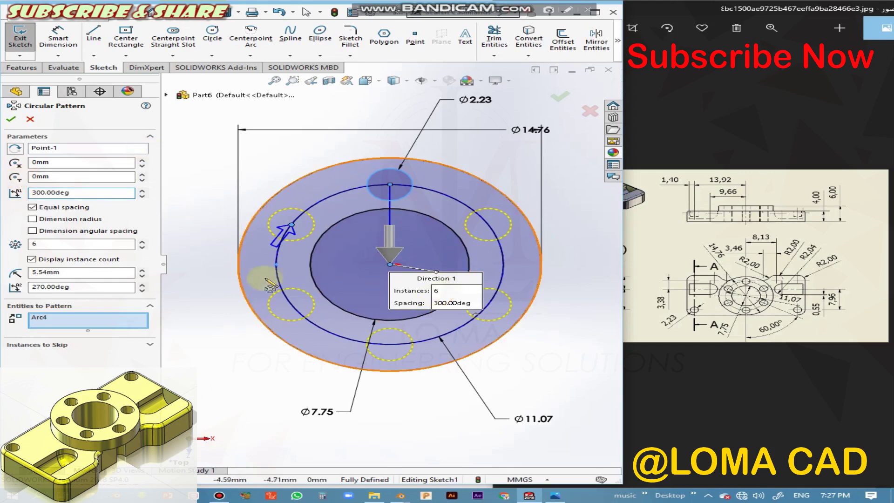
left_click(11, 120)
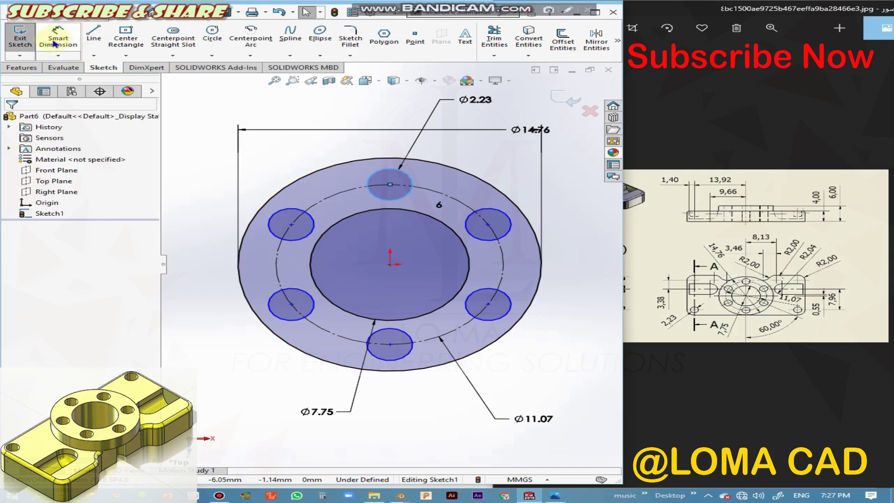
Step: Draw a vertical centerline through the centre and another to the lower-right hole centre
left_click(95, 58)
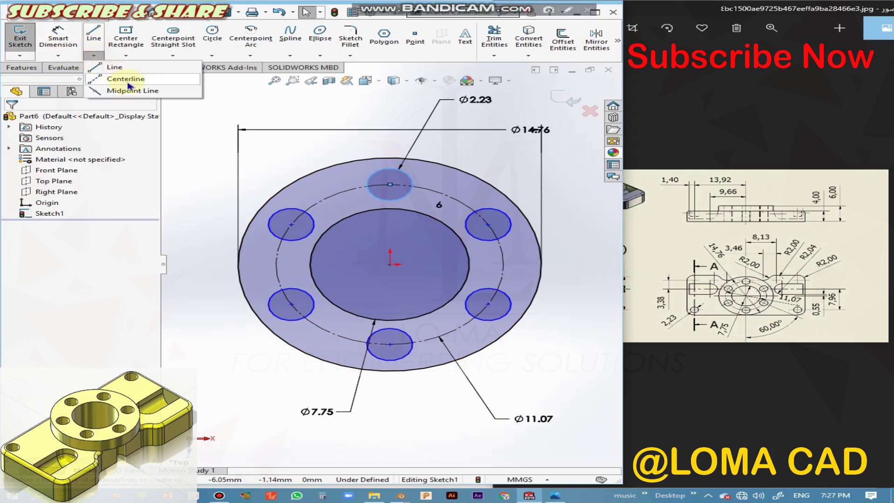
left_click(127, 79)
left_click(391, 264)
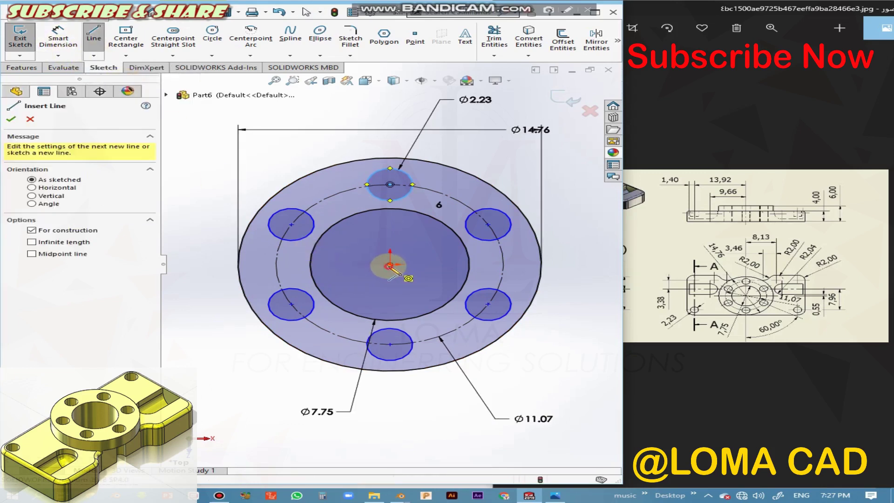
left_click(390, 184)
left_click(390, 402)
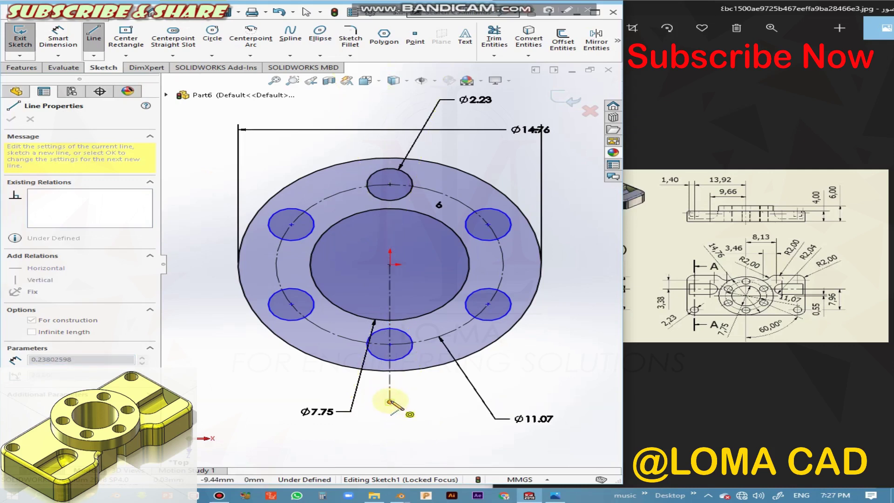
key("Escape")
left_click(93, 56)
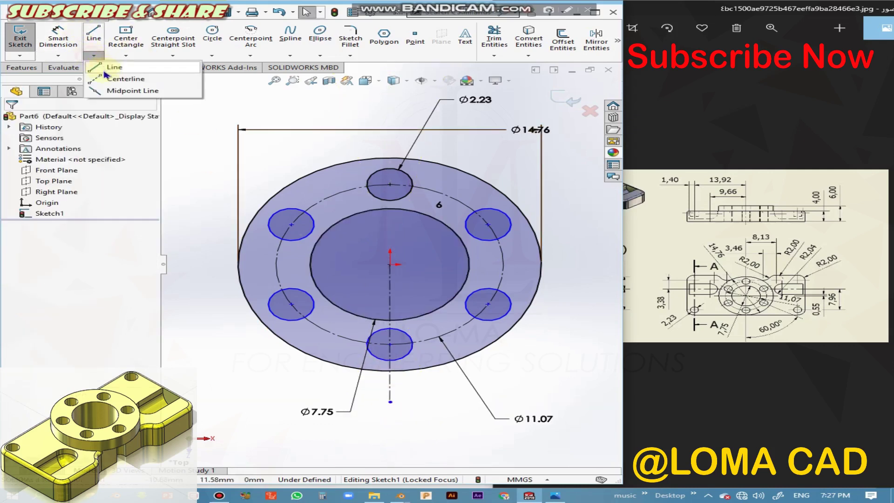
left_click(126, 78)
left_click(390, 264)
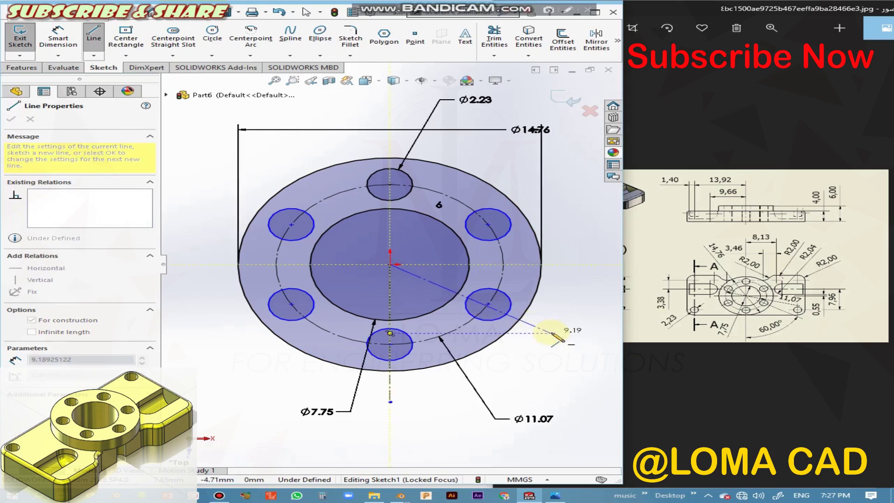
left_click(488, 304)
key("Escape")
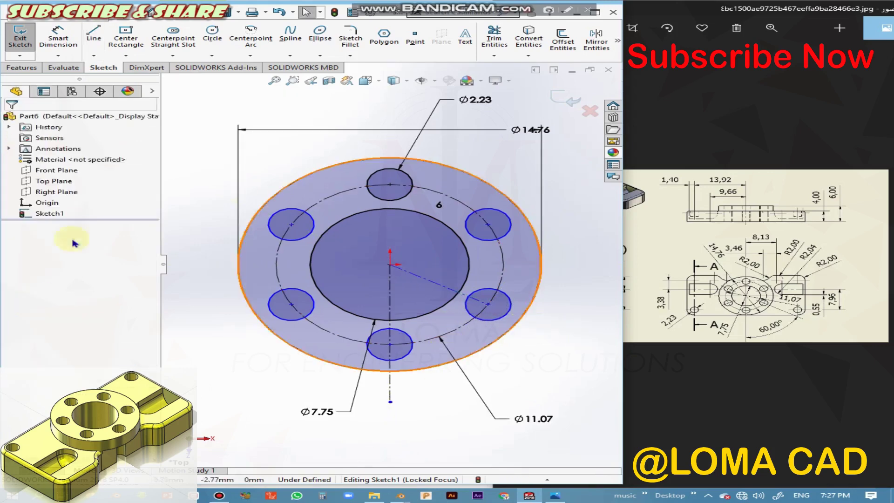
Step: Dimension the 60° angle between the slanted and vertical centerlines
left_click(58, 40)
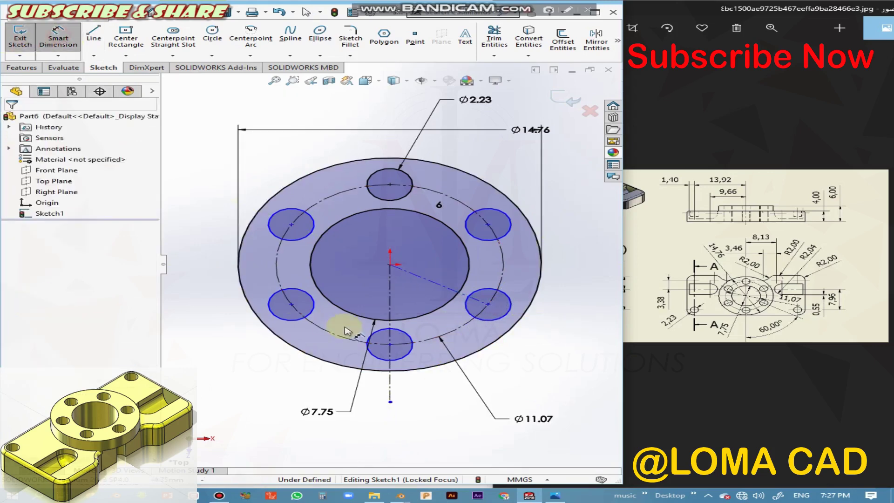
left_click(435, 283)
left_click(390, 326)
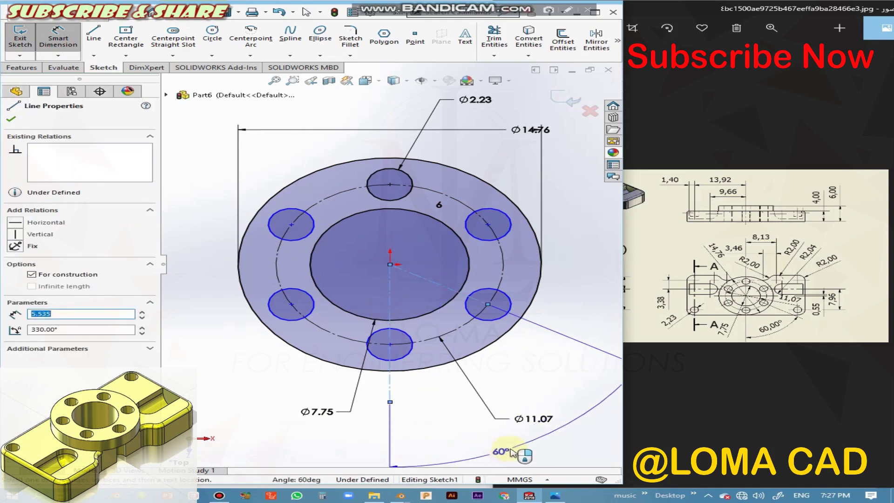
left_click(513, 450)
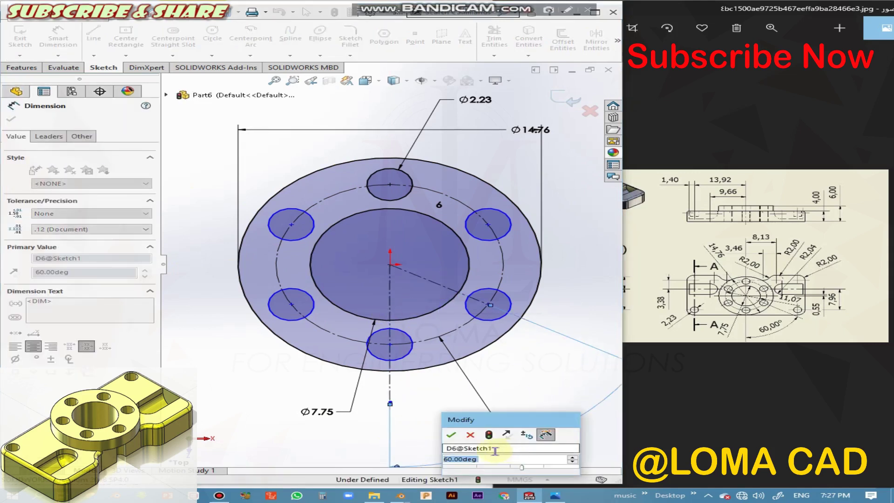
left_click(450, 435)
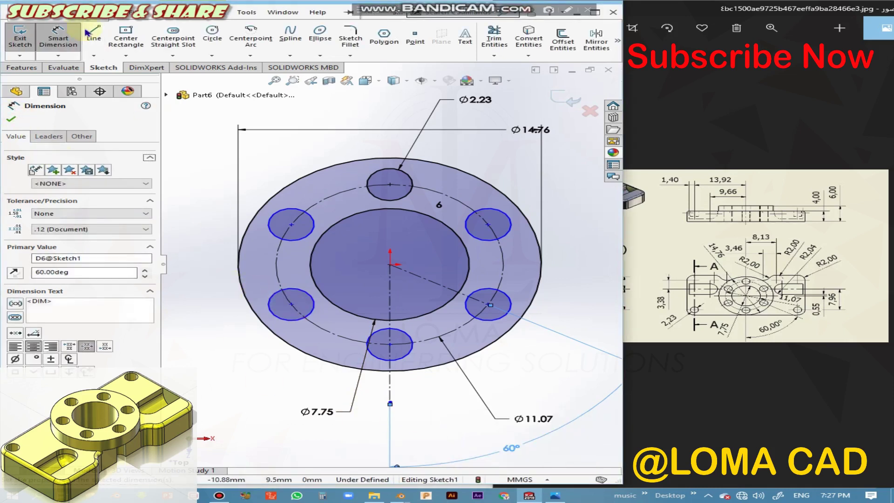
left_click(12, 119)
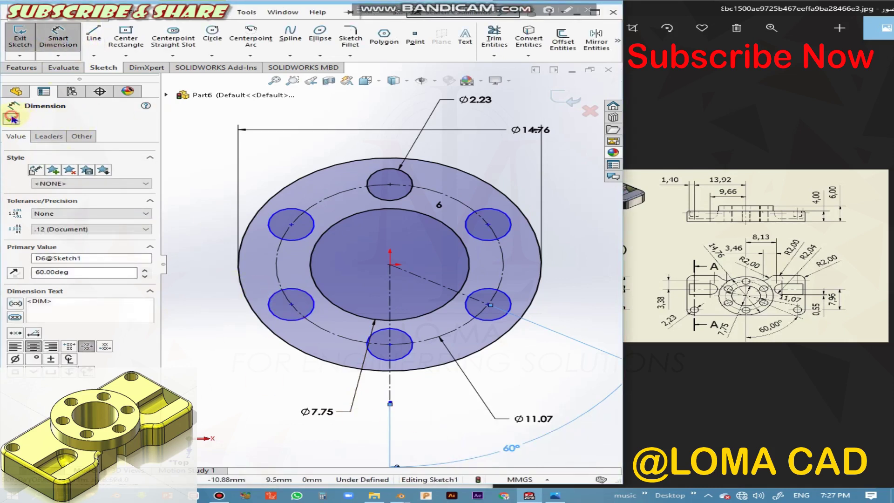
Step: Add a 2.77 vertical offset dimension from the sketch centre to the lower-right hole centre
left_click(58, 36)
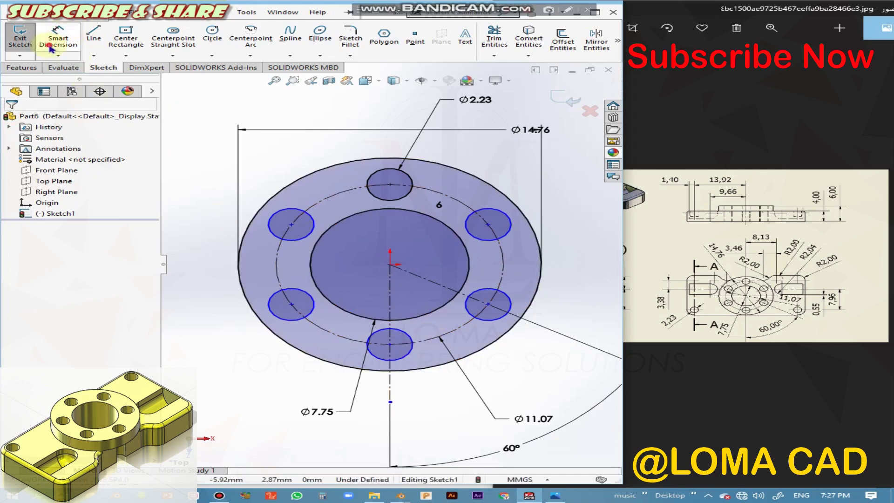
left_click(389, 264)
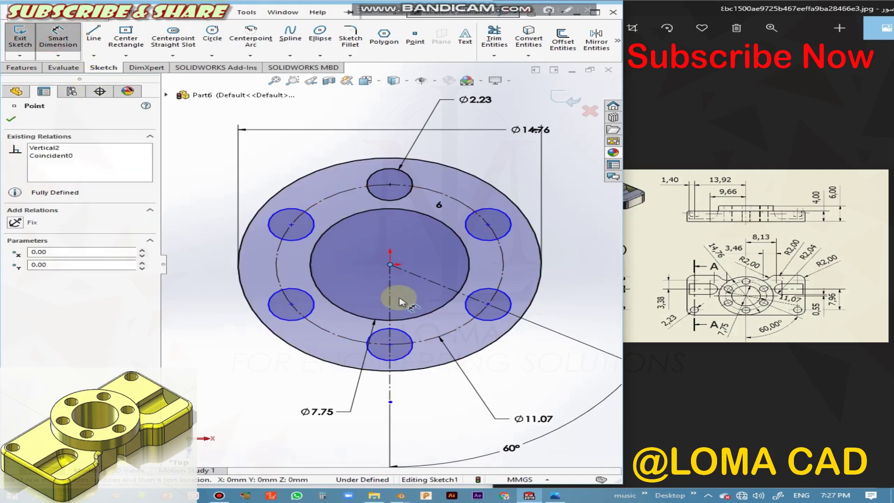
left_click(488, 304)
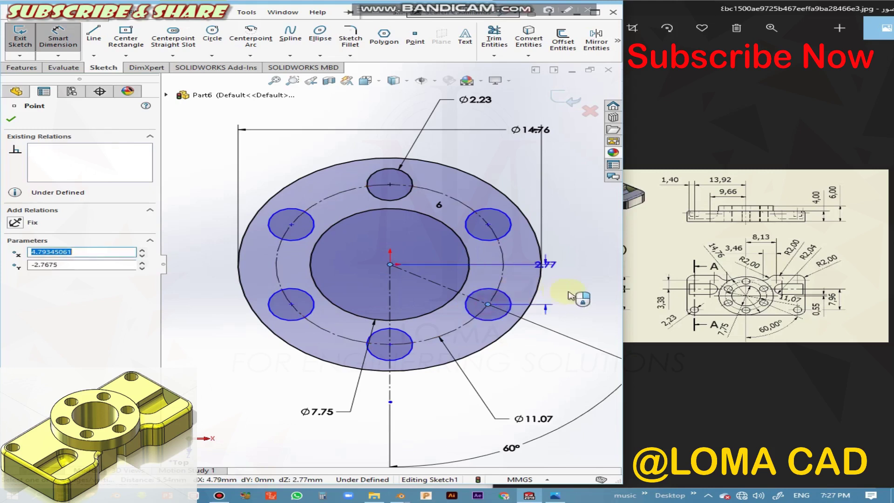
left_click(582, 298)
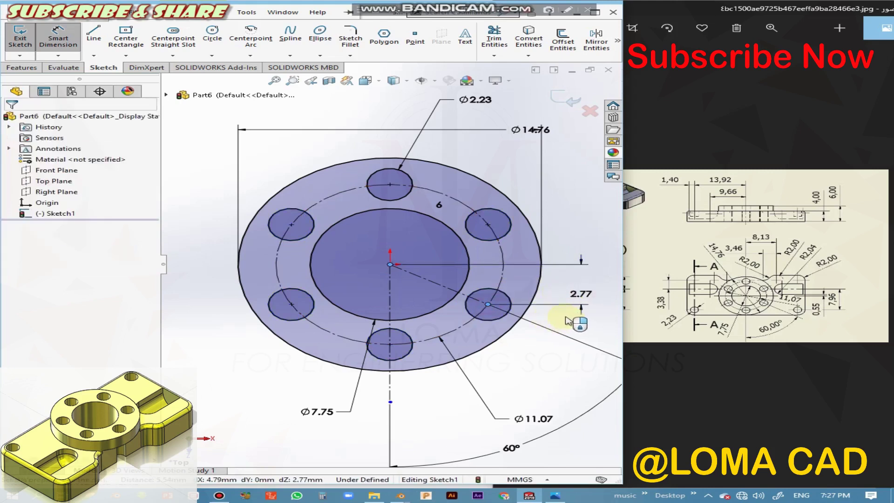
left_click(520, 280)
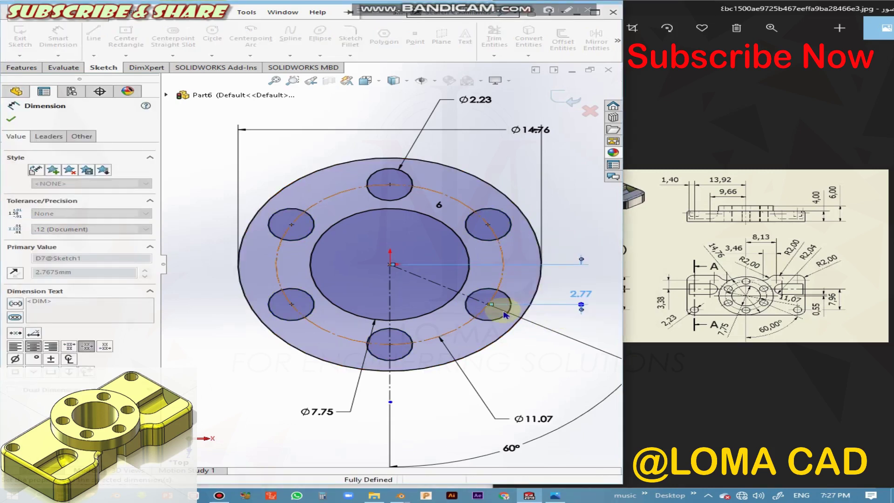
left_click(11, 119)
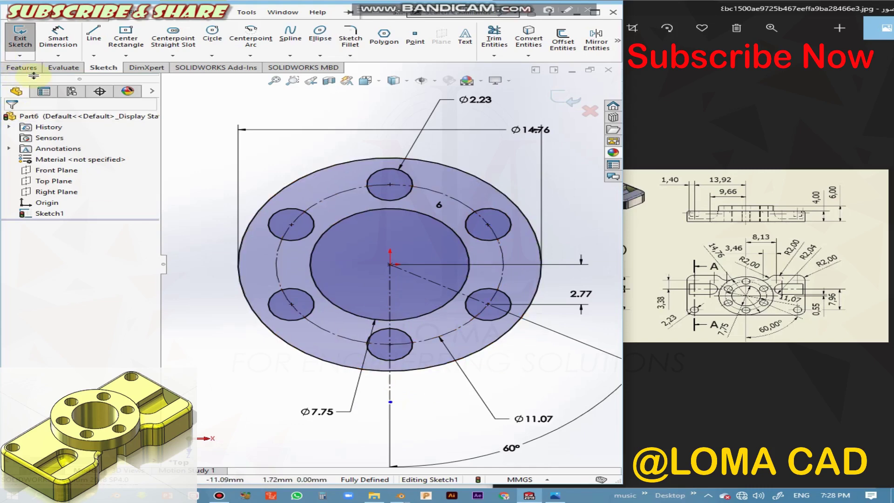
Step: Extrude Sketch1 as a 2 mm blind boss to form the flange ring
left_click(22, 67)
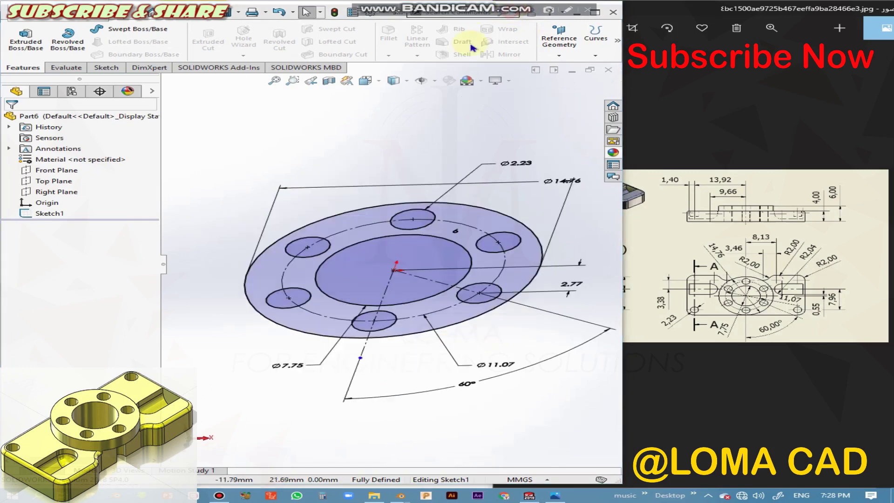
middle_click_drag(289, 251, 296, 220)
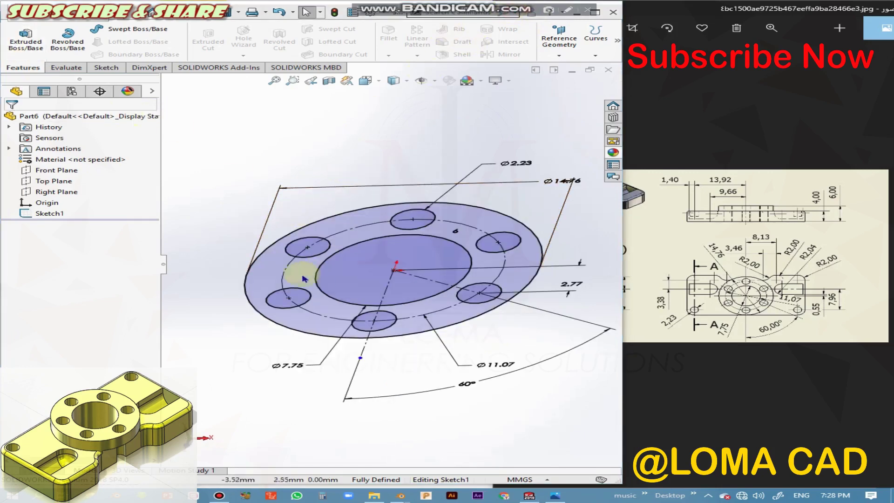
left_click(26, 36)
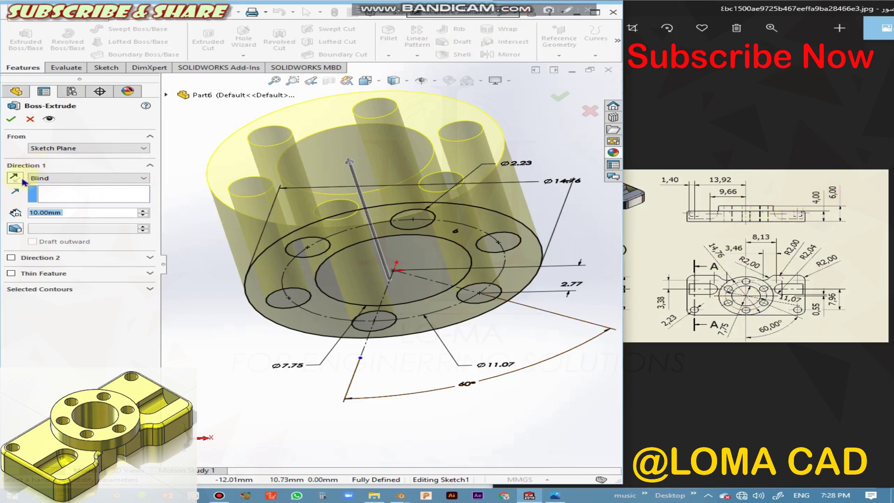
type("2")
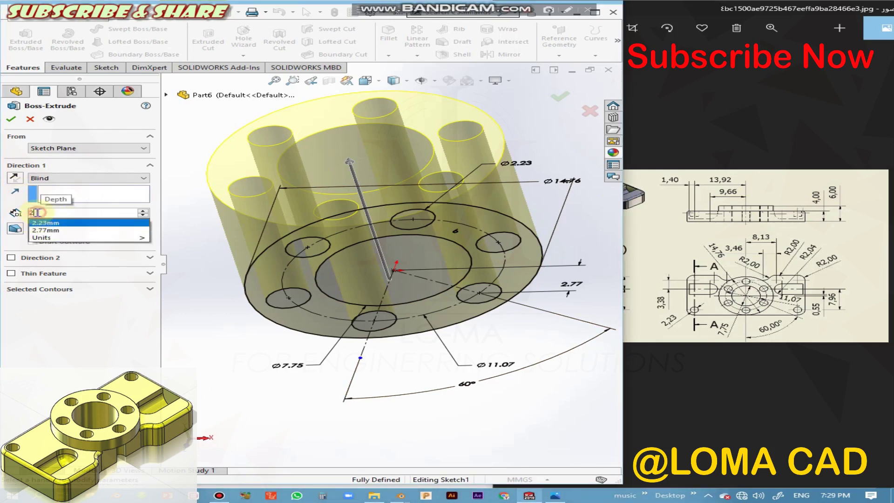
left_click(8, 126)
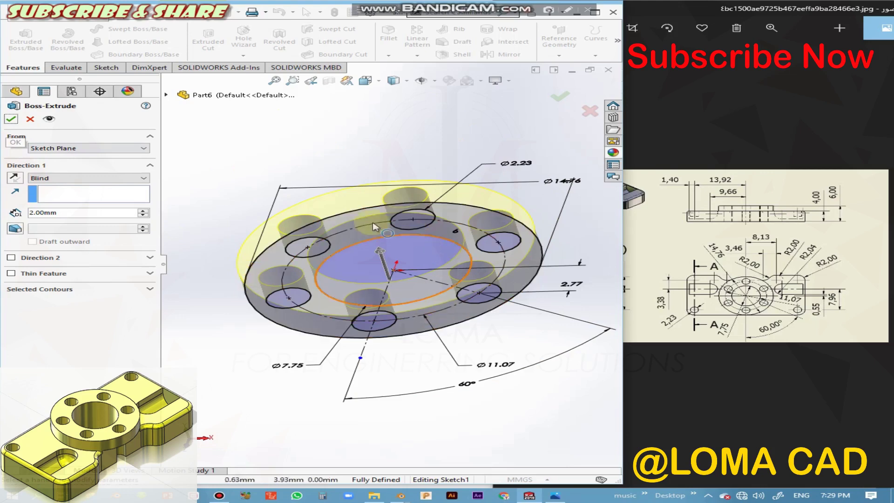
left_click(13, 122)
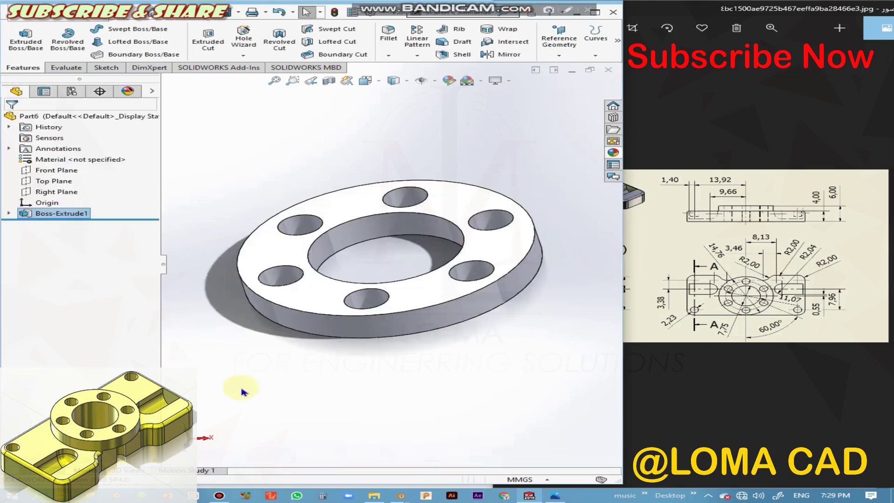
Step: Orbit to the ring's underside face and open a new sketch on it
mouse_move(319, 393)
middle_mouse_down()
mouse_move(357, 276)
mouse_move(510, 413)
mouse_move(532, 289)
mouse_move(431, 320)
middle_mouse_up()
mouse_move(355, 359)
middle_mouse_down()
mouse_move(336, 304)
mouse_move(339, 240)
middle_mouse_up()
right_click(345, 239)
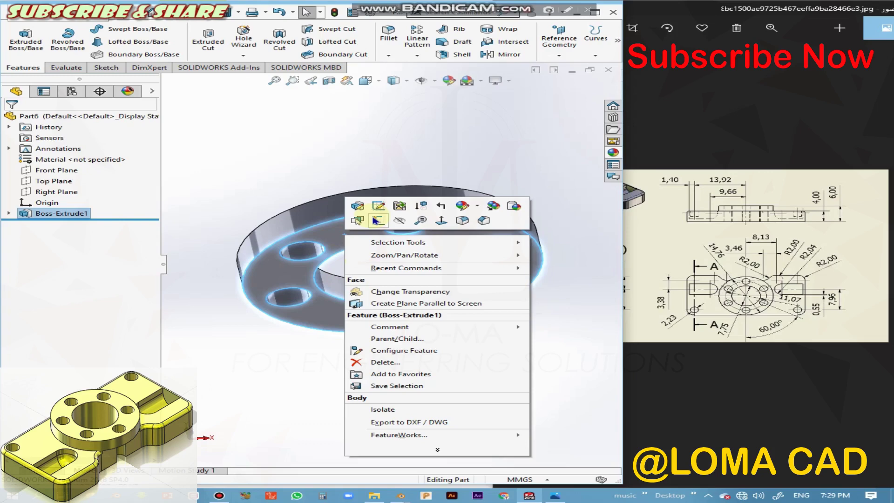
left_click(377, 220)
Step: View Sketch2 normal-to, zoom out, and bring the reference drawing forward
left_click(51, 224)
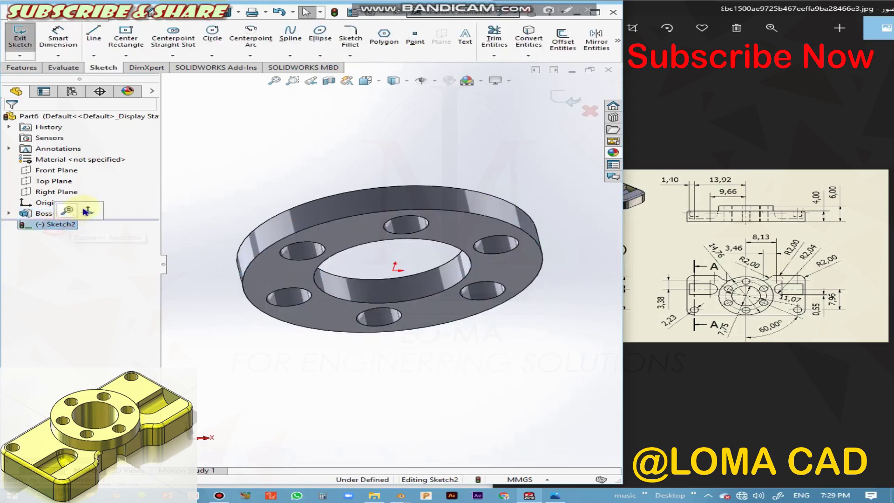
left_click(86, 212)
scroll(404, 307, "up", 3)
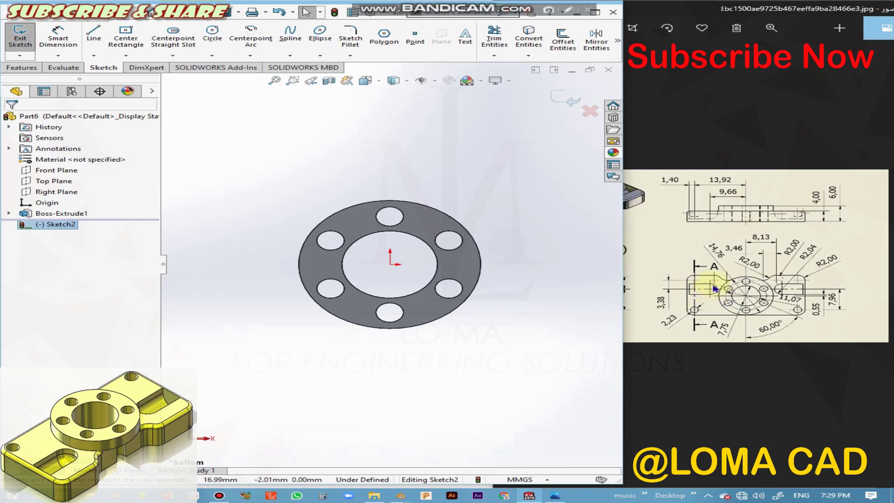
left_click(697, 296)
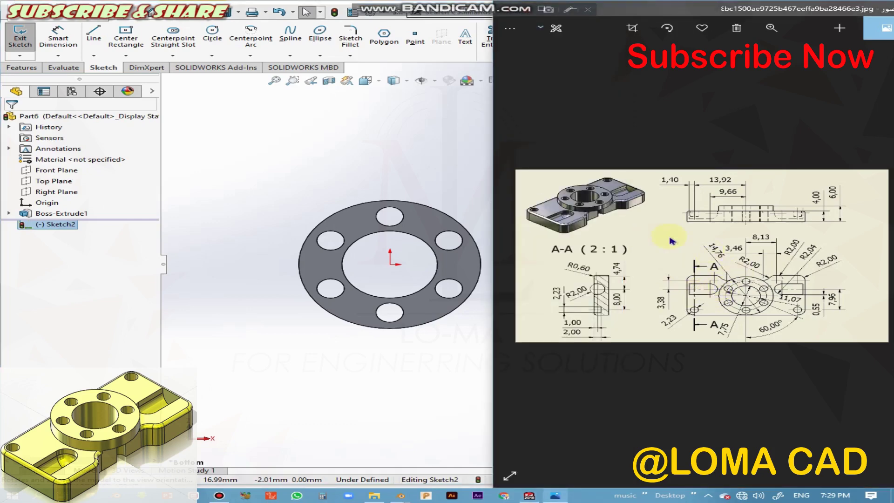
Step: Zoom and pan the reference drawing in Photos to its top and front views, then return to SOLIDWORKS
scroll(565, 215, "up", 2)
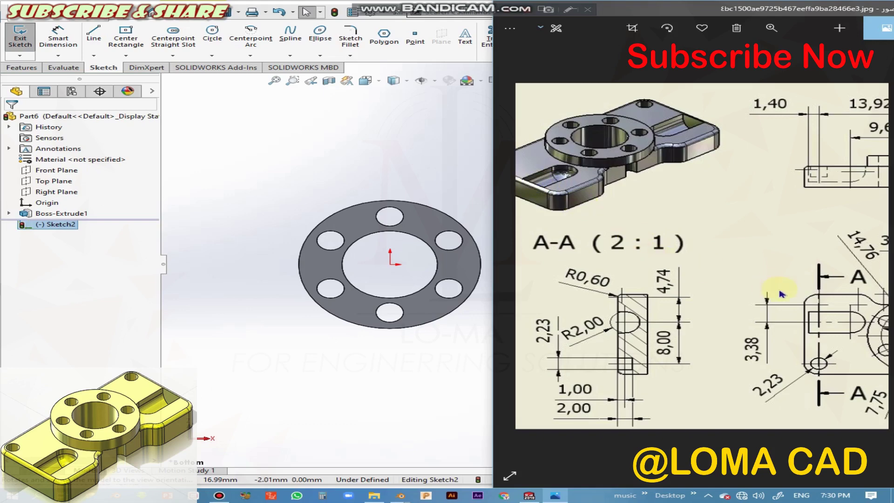
left_click_drag(832, 321, 581, 281)
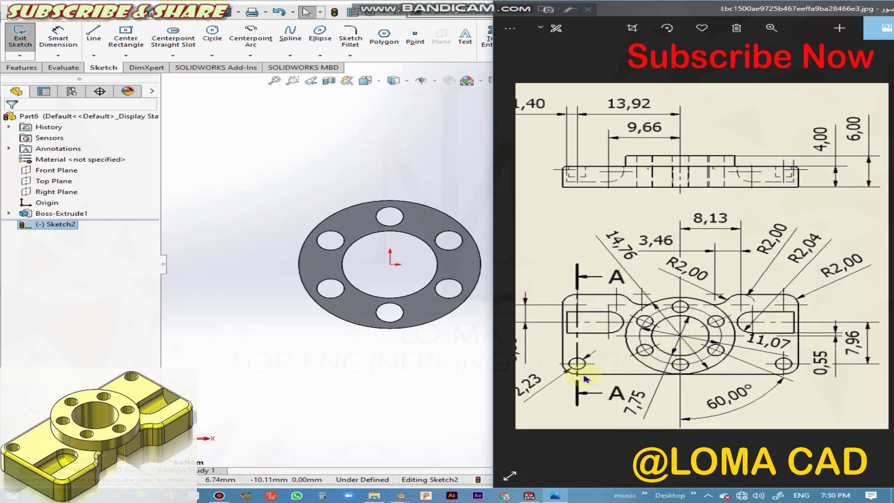
left_click(375, 365)
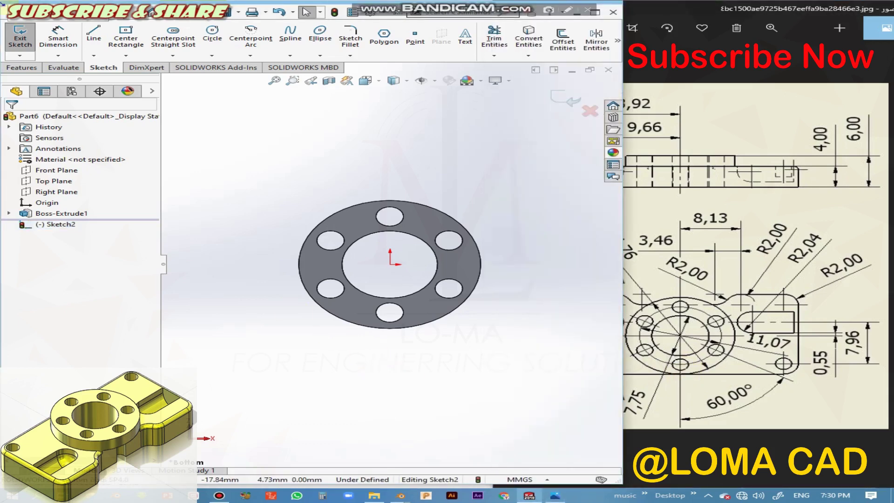
left_click(94, 55)
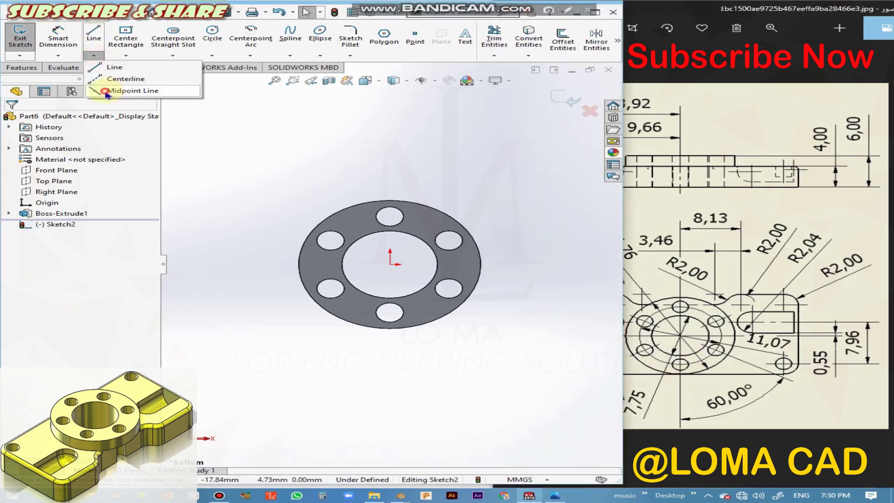
Step: Draw a horizontal midpoint line centred on the ring's lowest point, about 26.74 long
left_click(105, 91)
left_click(391, 328)
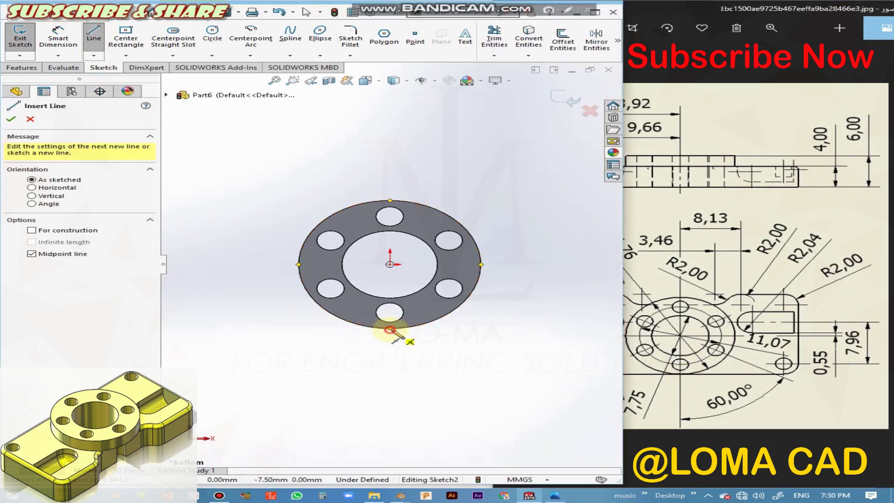
left_click(558, 329)
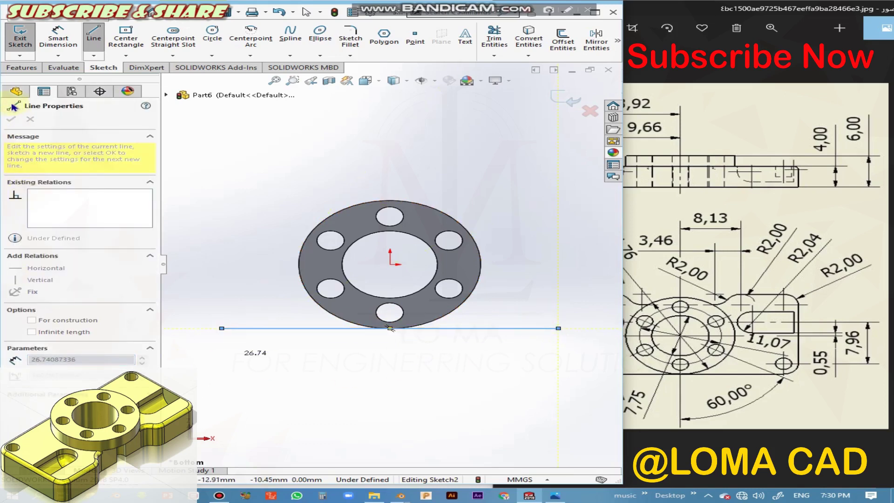
left_click(11, 119)
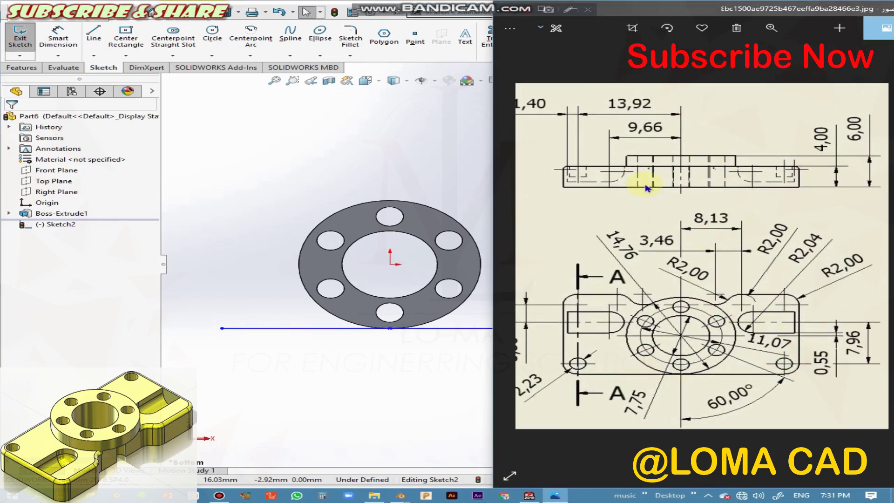
Step: Pan the reference drawing to inspect the top view's 1.40 dimension and section A-A
left_click_drag(641, 215, 677, 215)
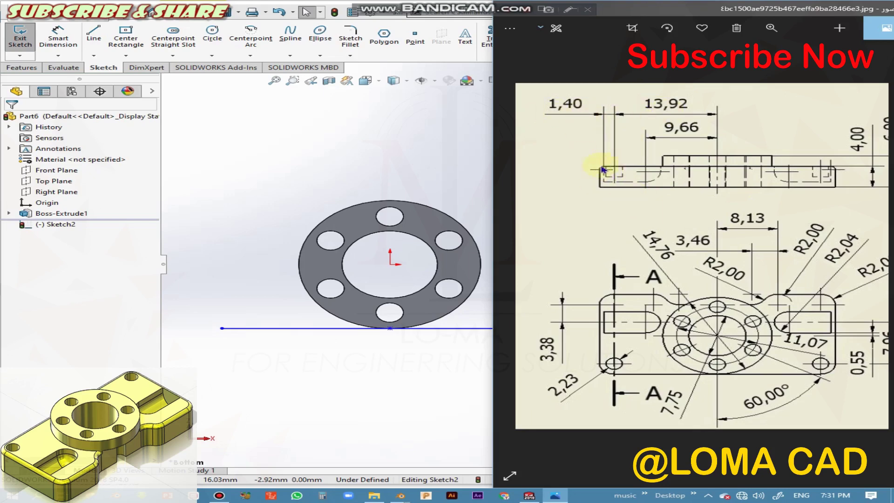
scroll(615, 242, "left", 5)
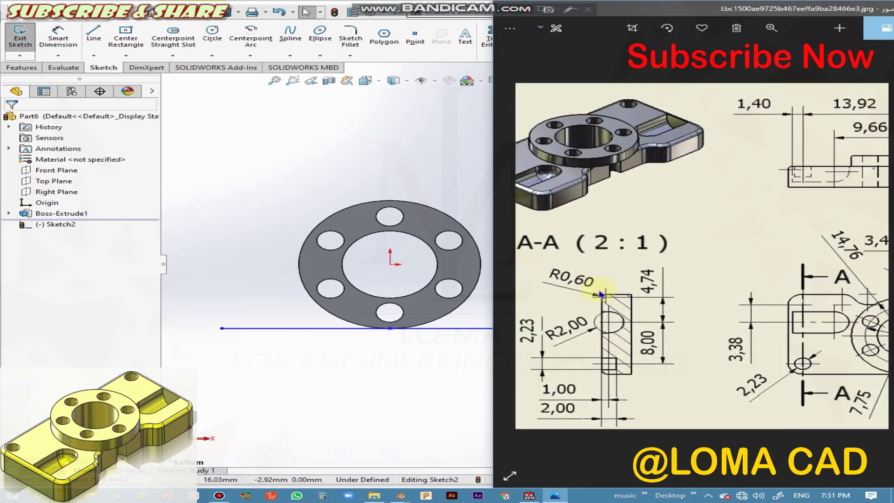
left_click(369, 376)
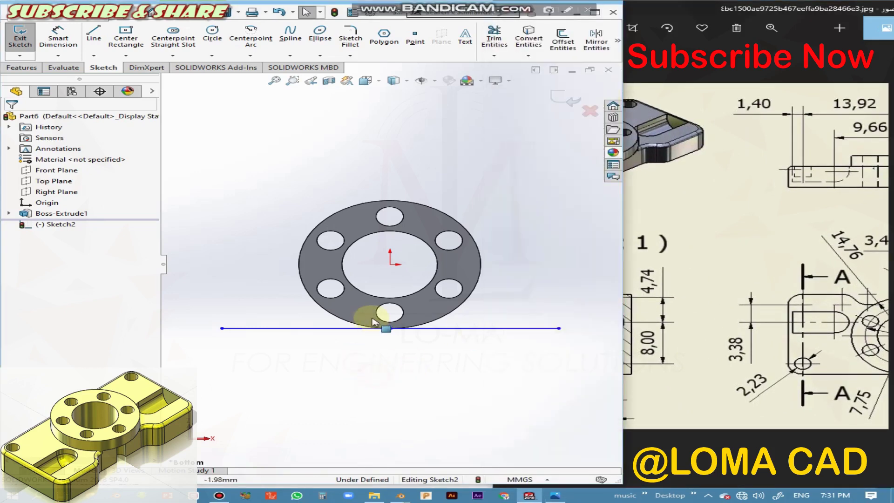
Step: Dimension the bottom line as 13.92+1.40+0.6, giving 15.92
left_click(53, 32)
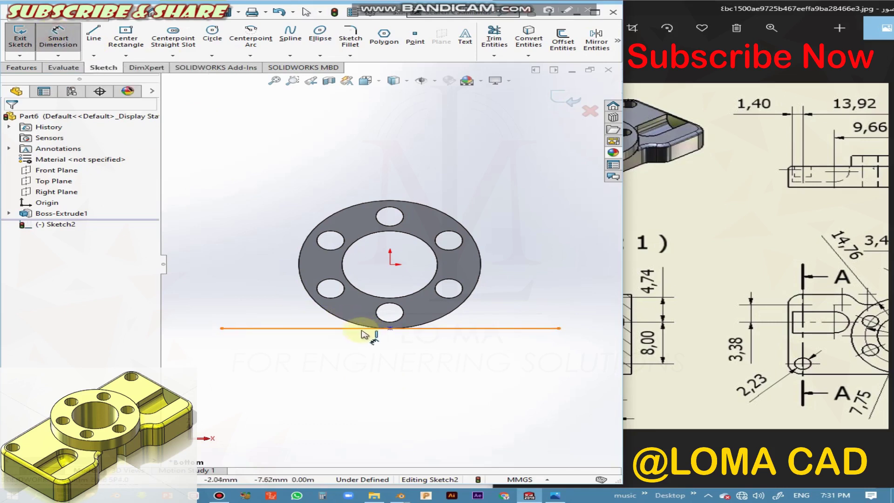
left_click(365, 328)
left_click(358, 386)
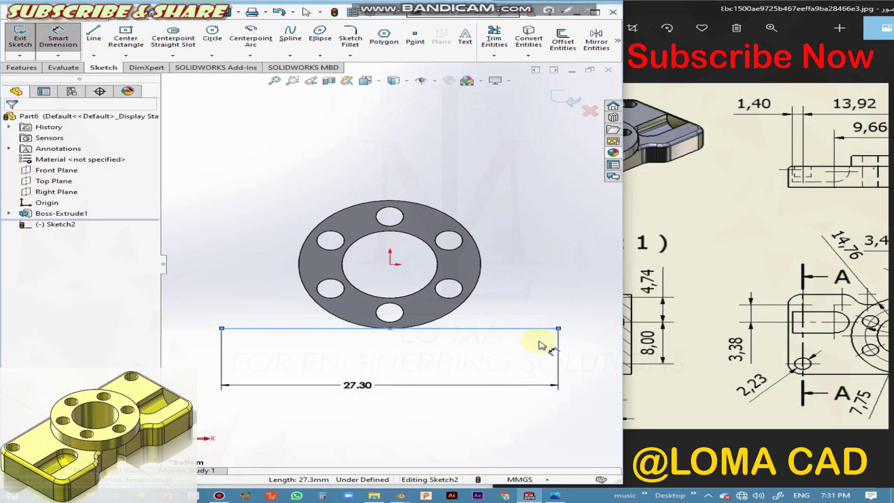
type("13.")
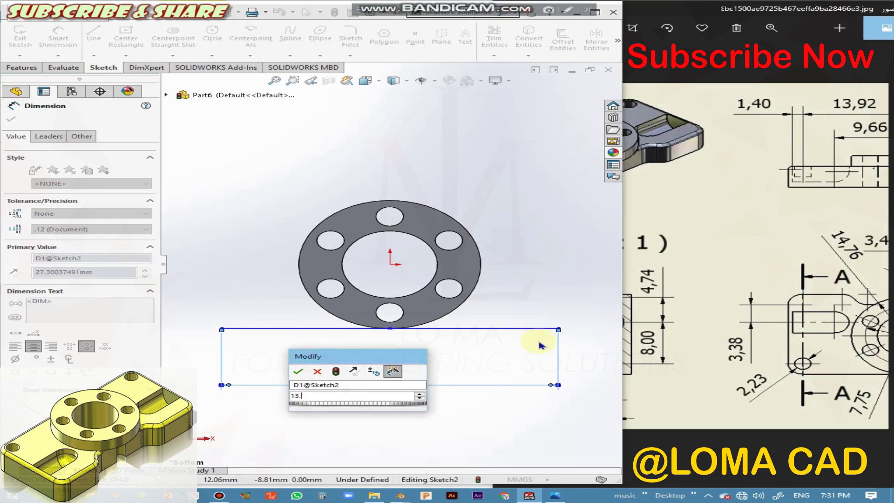
type("92")
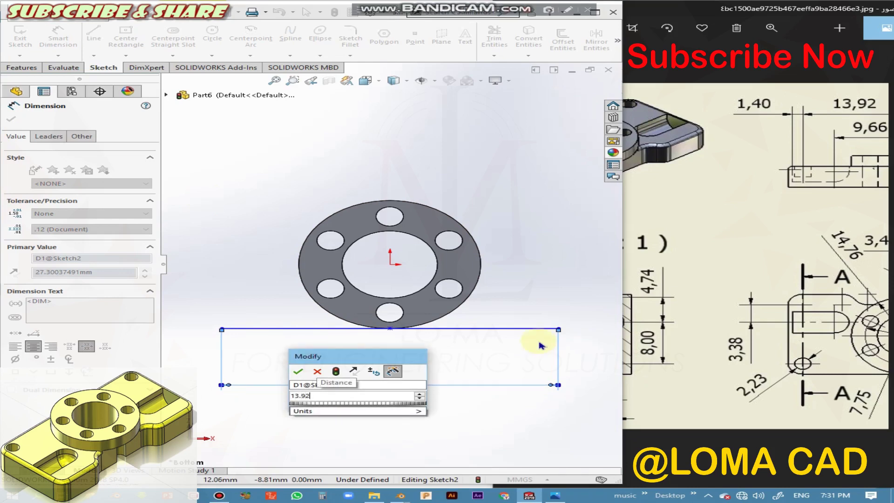
type("+")
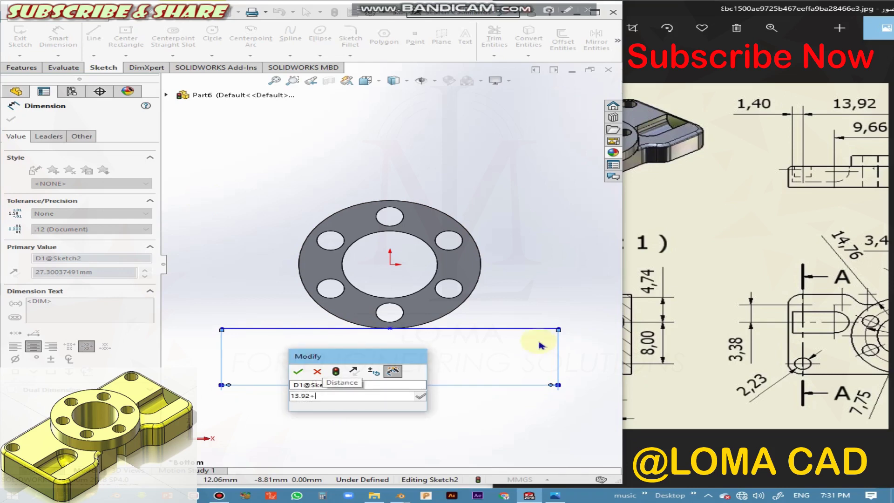
type("1.40")
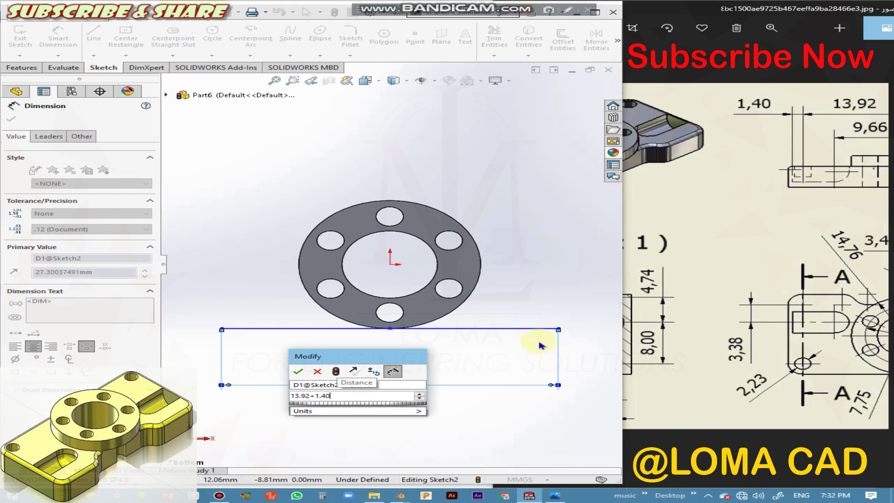
type("+0.")
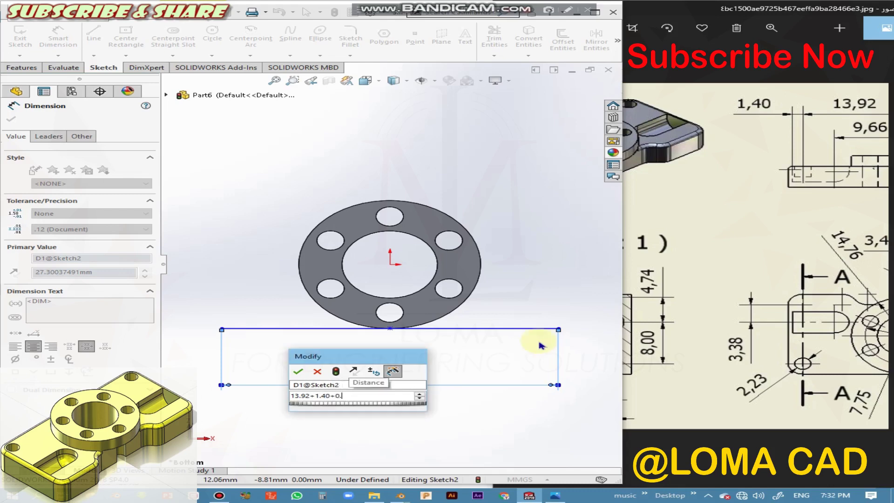
type("6")
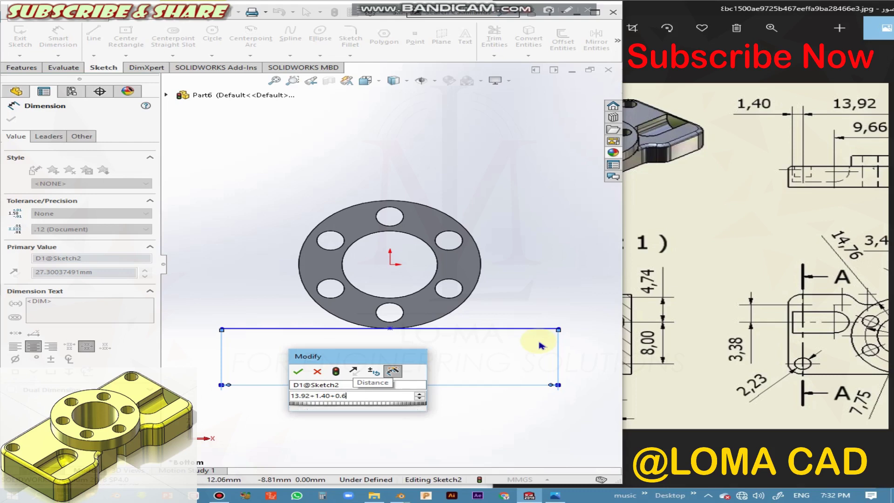
key("Return")
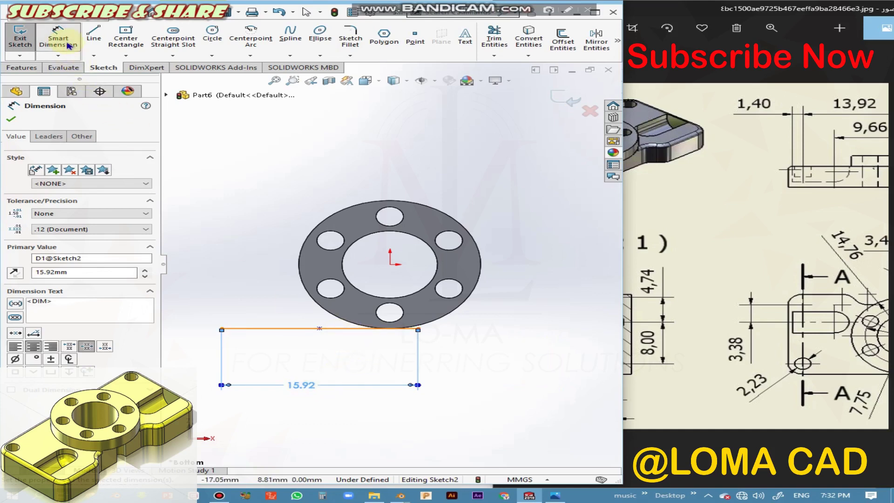
Step: Edit the 15.92 dimension to 15.92*2, making the line 31.84 long
left_click(296, 388)
double_click(296, 389)
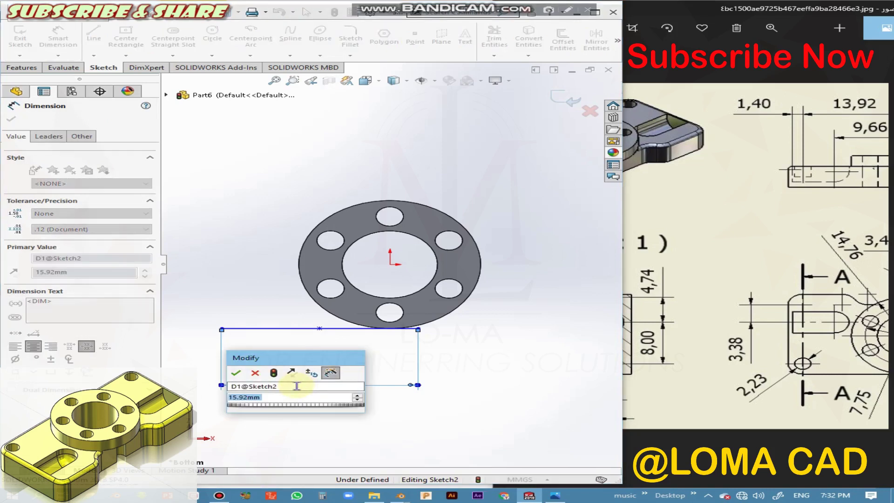
left_click(276, 398)
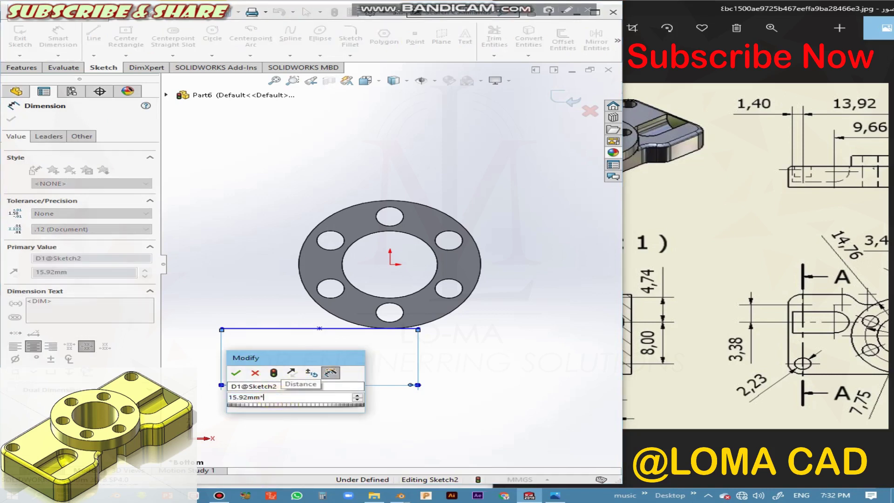
type("2")
key("Return")
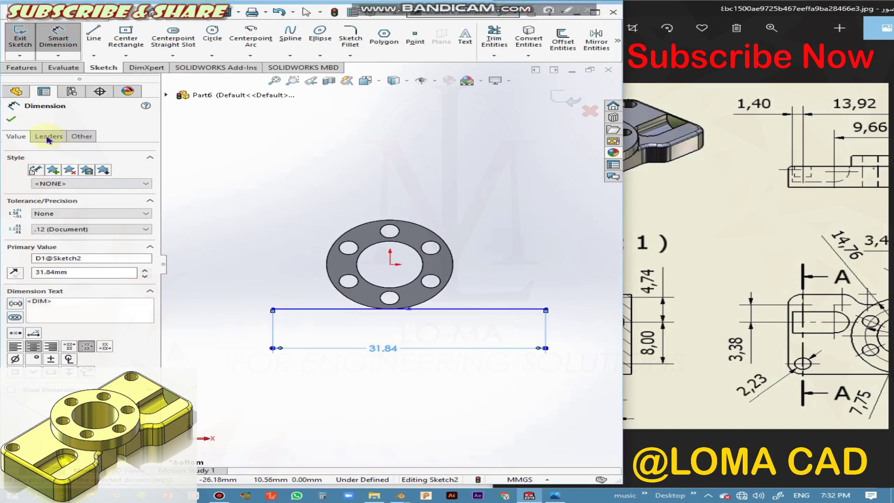
left_click(12, 120)
scroll(377, 320, "down", 2)
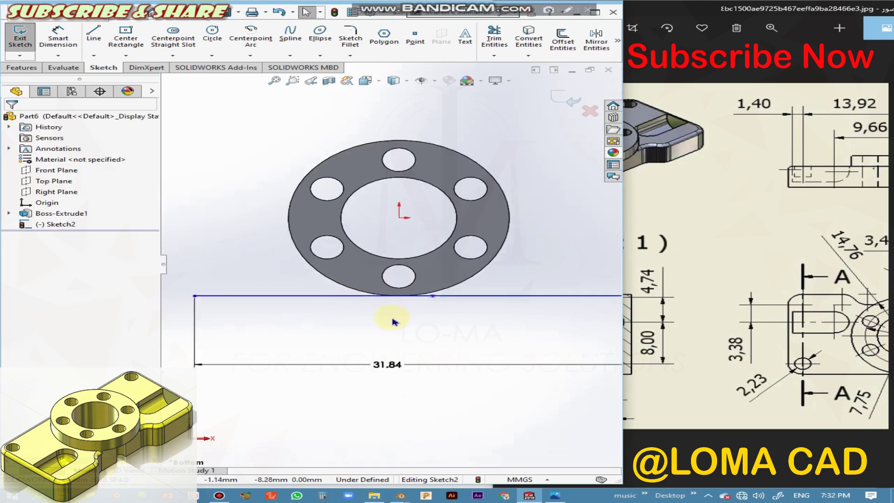
scroll(447, 298, "down", 3)
scroll(450, 292, "up", 2)
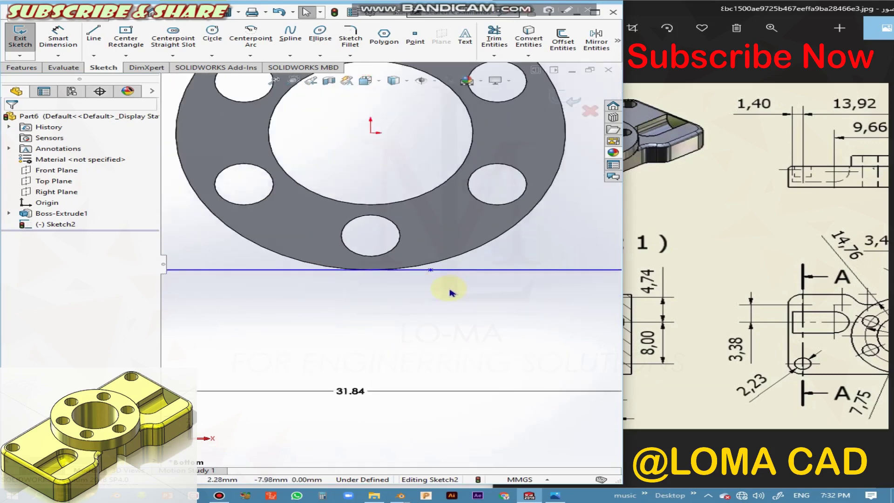
left_click(423, 270)
Step: Align the bottom line's midpoint vertically with the origin
left_click(373, 156, "ctrl")
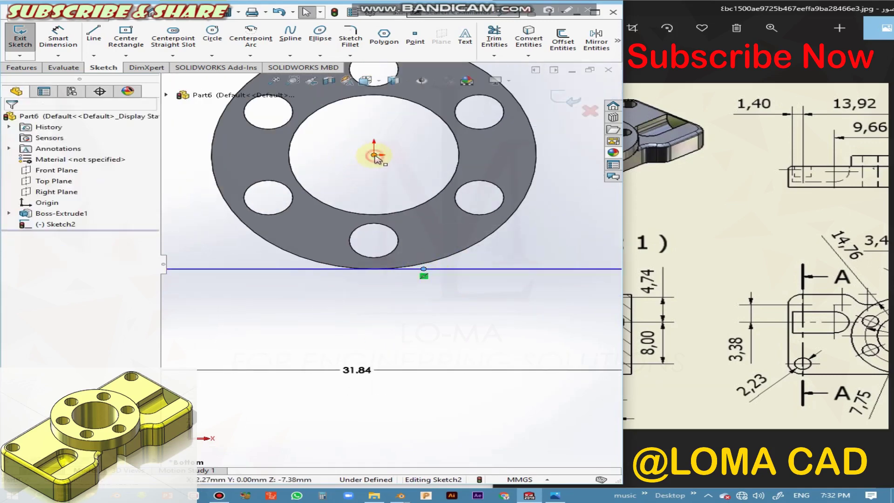
left_click(41, 292)
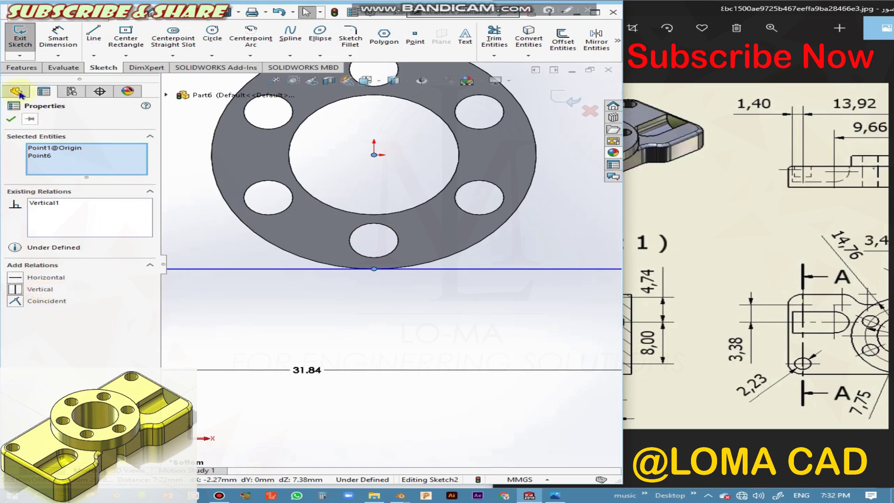
left_click(10, 119)
scroll(435, 343, "up", 2)
scroll(435, 344, "up", 2)
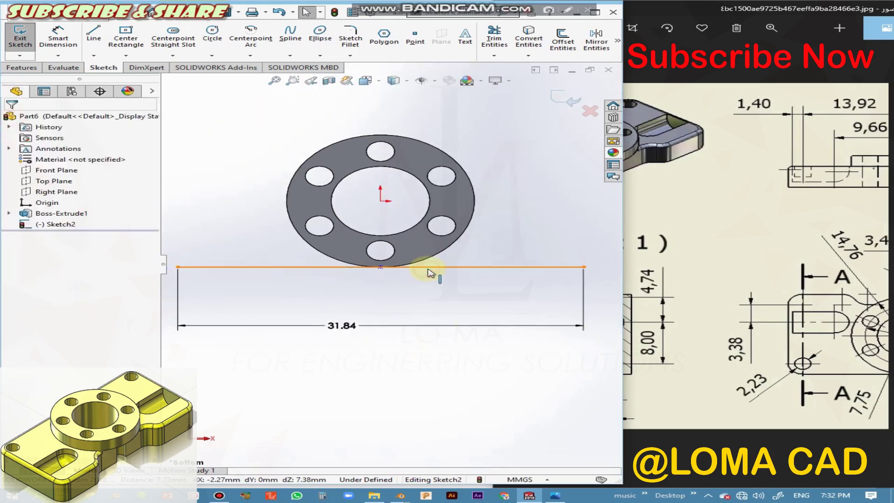
Step: Make the bottom line tangent to the flange's outer circle, fully defining Sketch2
left_click(426, 268)
left_click(415, 266, "ctrl")
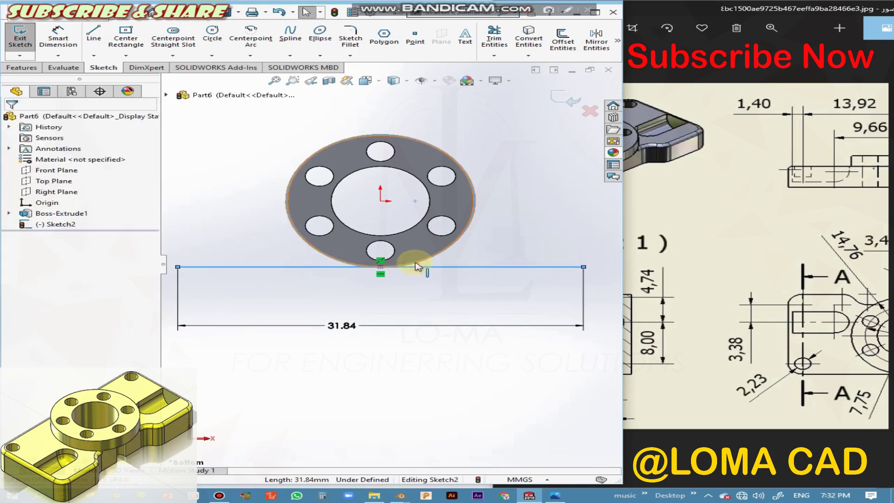
left_click(45, 278)
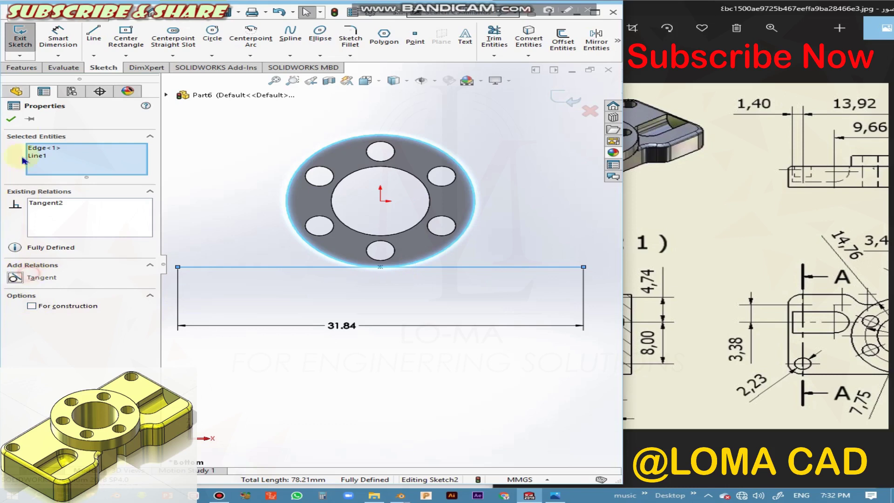
left_click(11, 120)
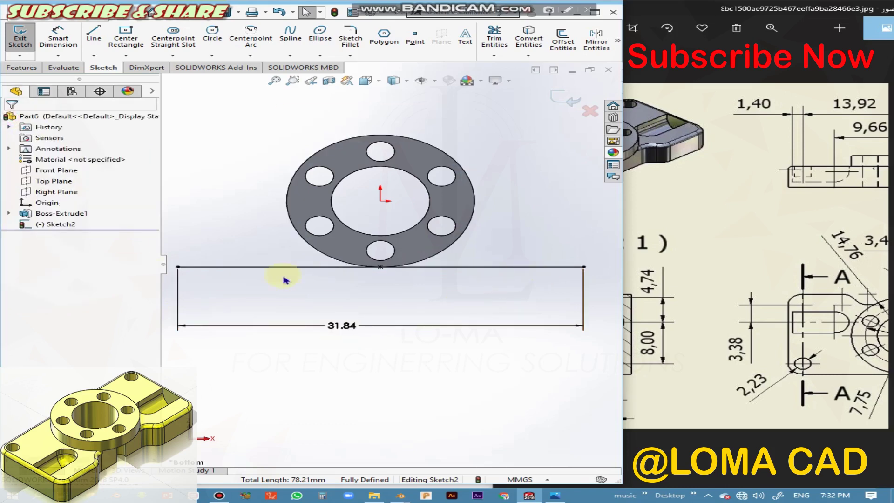
scroll(498, 279, "up", 2)
scroll(475, 253, "down", 2)
scroll(391, 260, "up", 1)
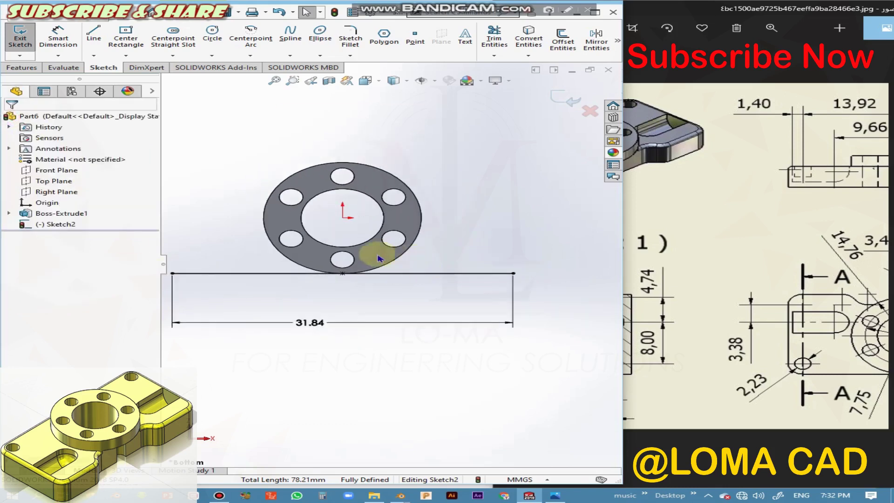
left_click_drag(862, 350, 608, 340)
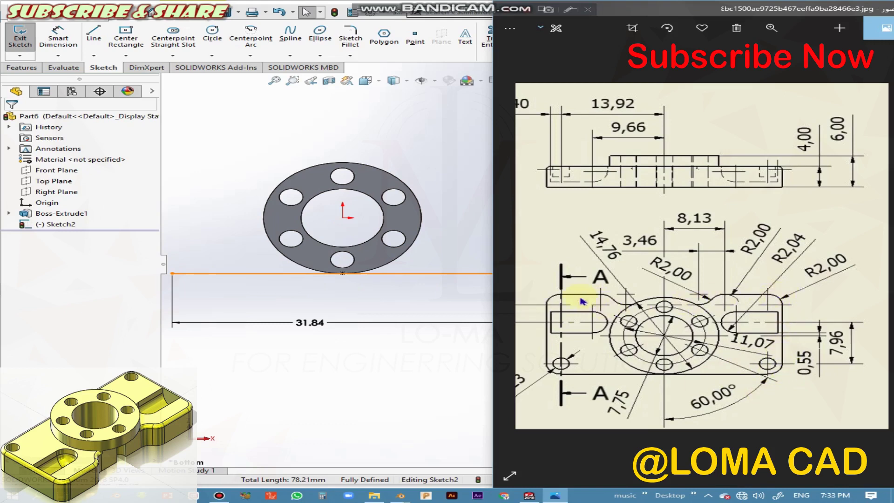
Step: Sketch a closed outline up from the 31.84 line, with a recessed middle step in its top edge
left_click(349, 365)
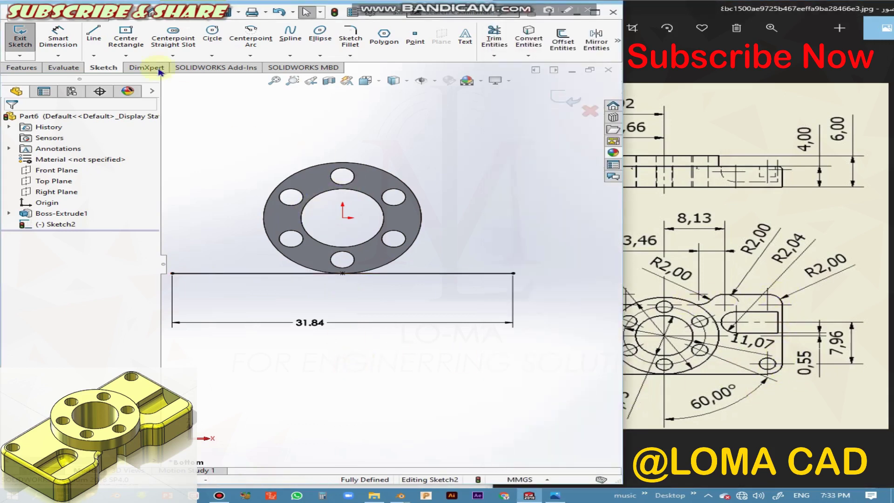
left_click(95, 35)
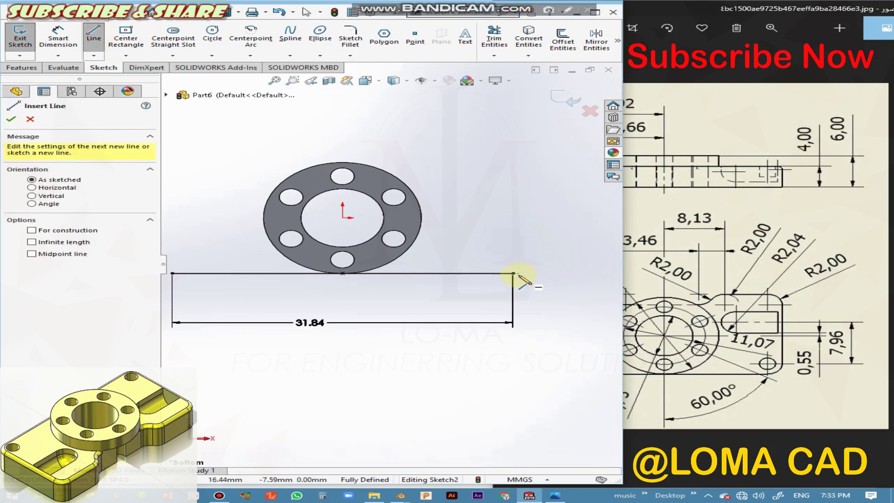
left_click_drag(513, 274, 513, 167)
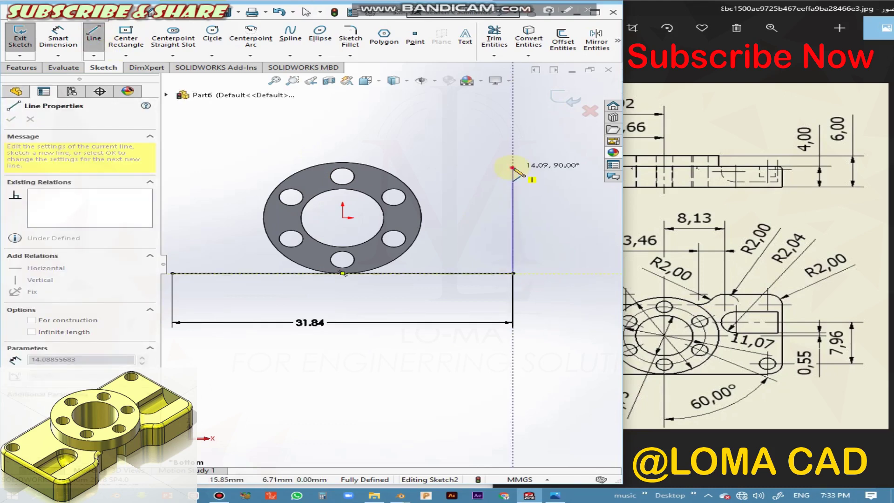
left_click(422, 166)
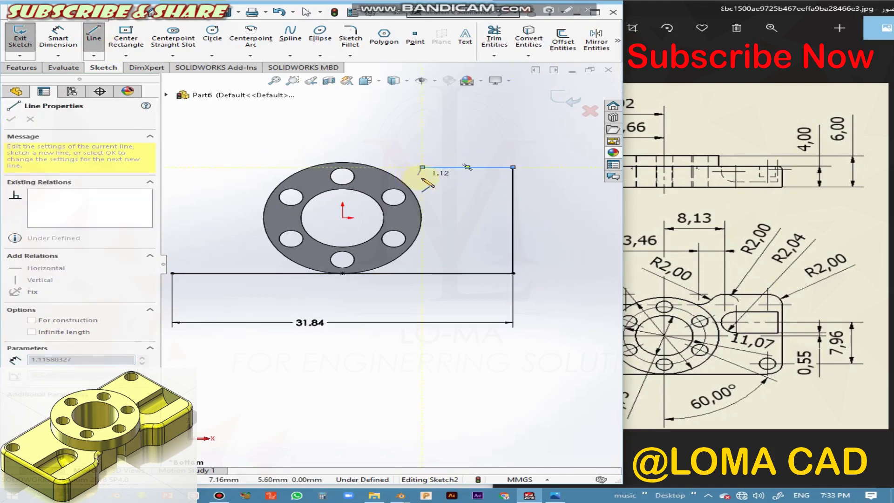
left_click(422, 180)
left_click(265, 180)
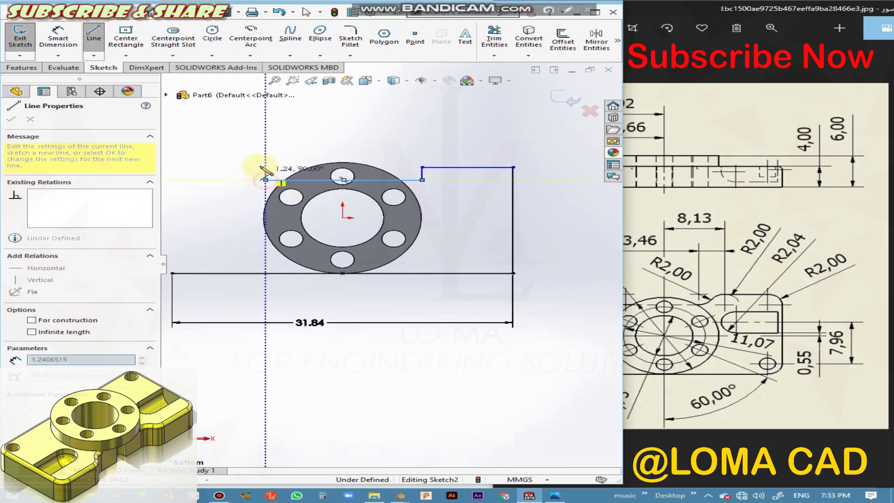
left_click(266, 162)
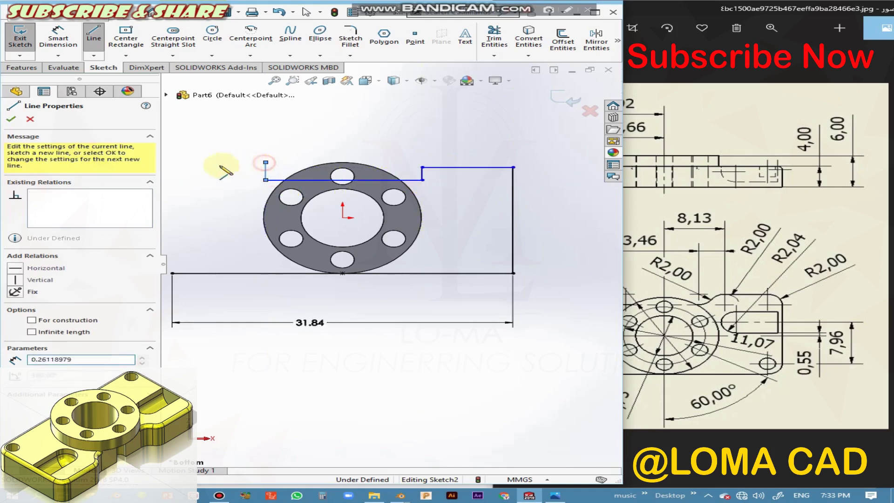
left_click(172, 162)
left_click(171, 273)
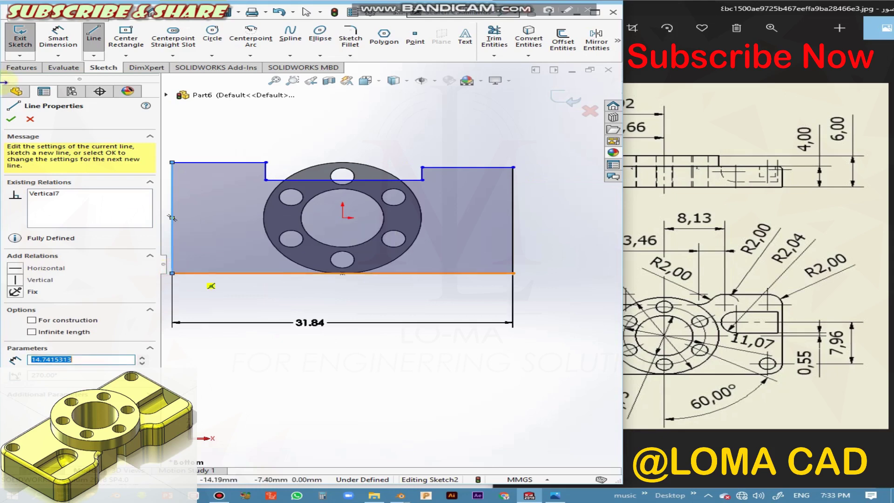
scroll(540, 228, "up", 2)
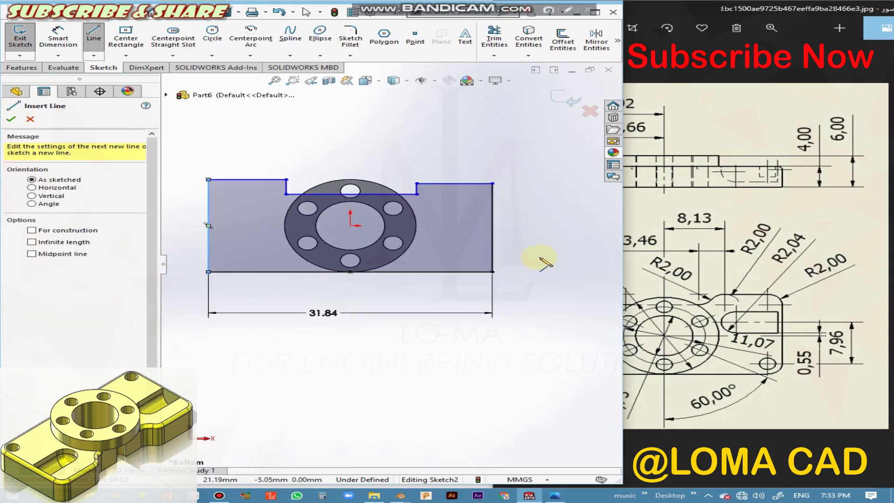
scroll(535, 256, "up", 2)
left_click(11, 119)
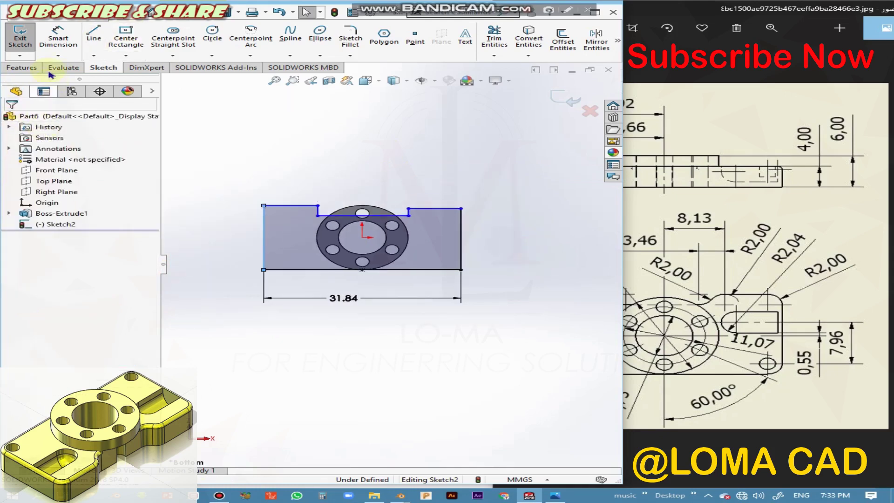
left_click(58, 40)
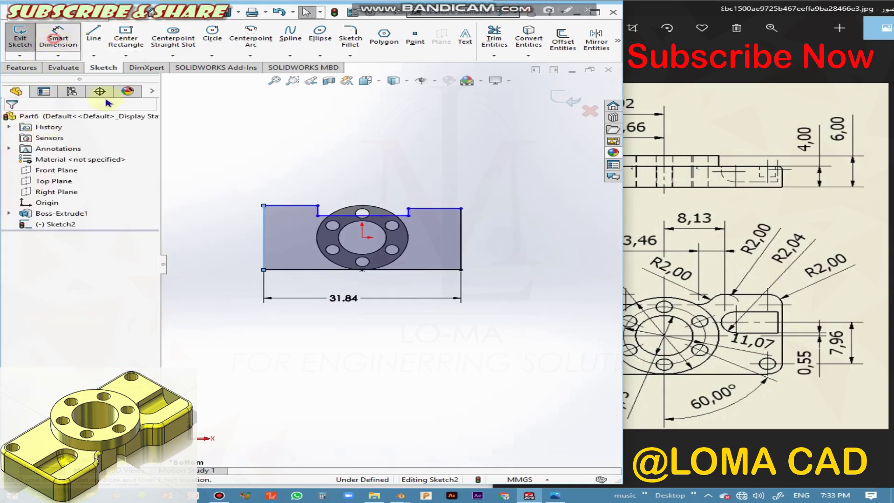
Step: Add a 14.09 height dimension to the right vertical edge and check section A-A on the drawing
left_click(460, 248)
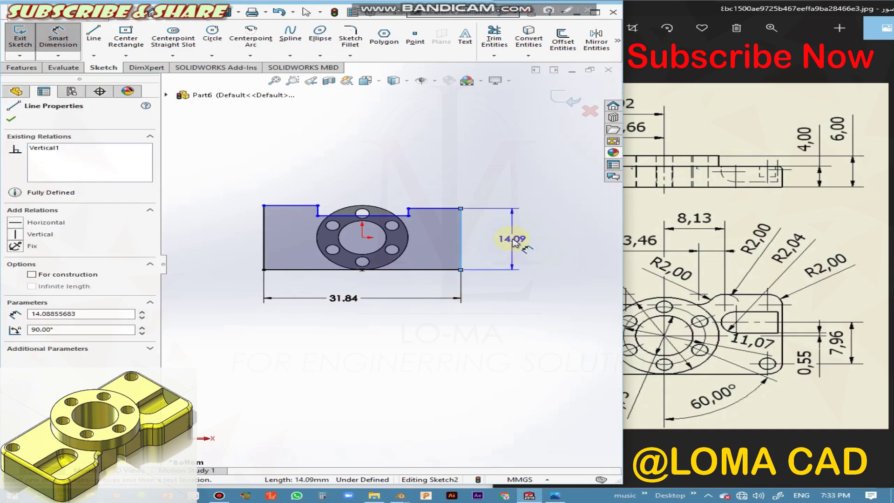
left_click(513, 242)
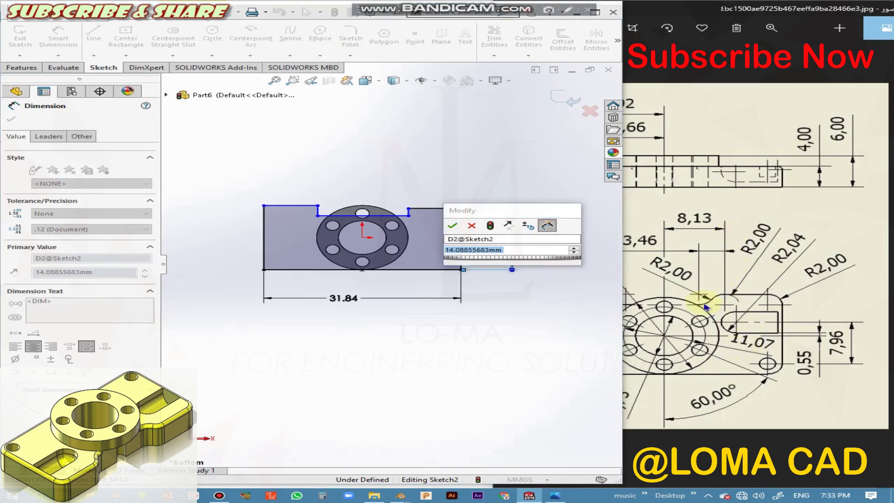
left_click(732, 270)
left_click_drag(762, 325, 701, 341)
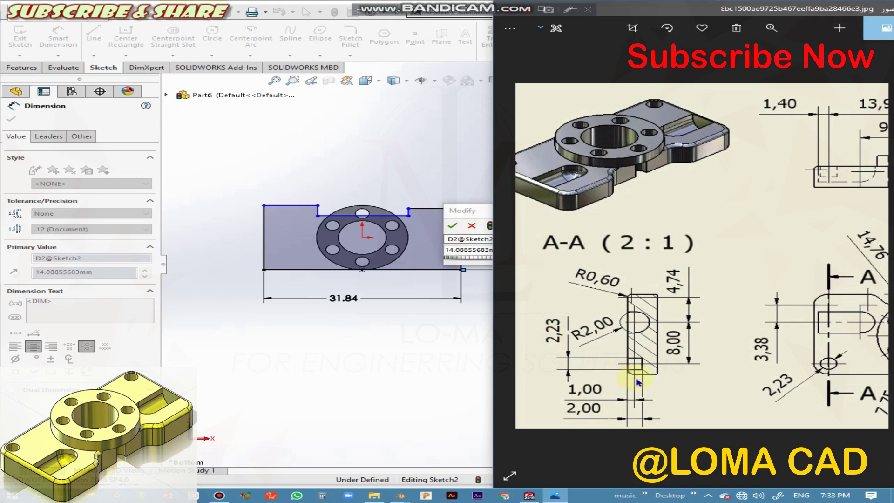
left_click(484, 249)
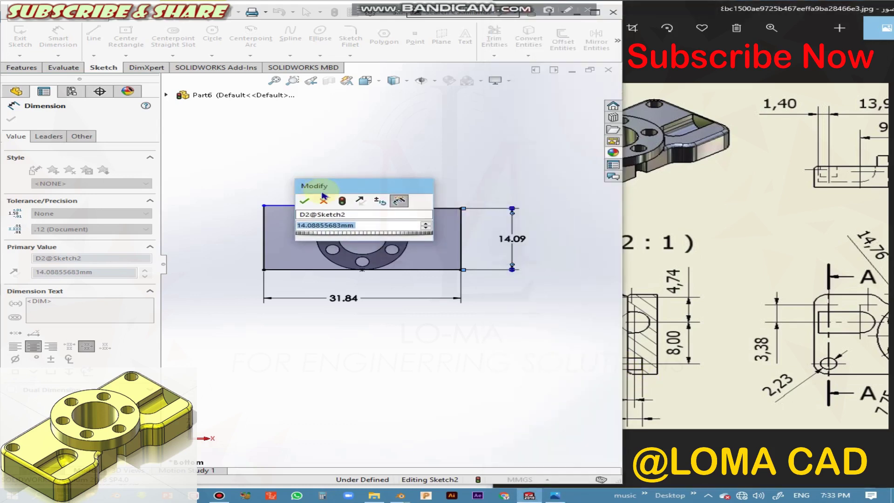
Step: Begin rewriting the height value as 8+4.74+ and bring up Calculator for the remainder
left_click(369, 224)
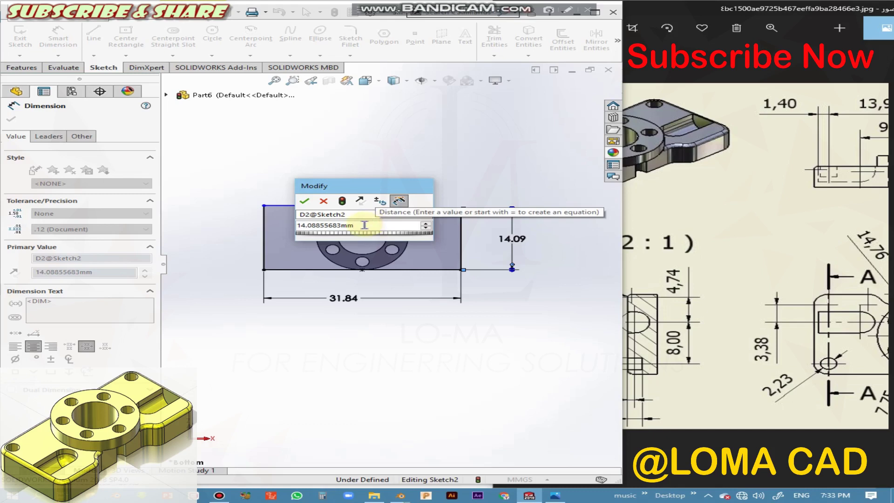
double_click(365, 225)
key("BackSpace")
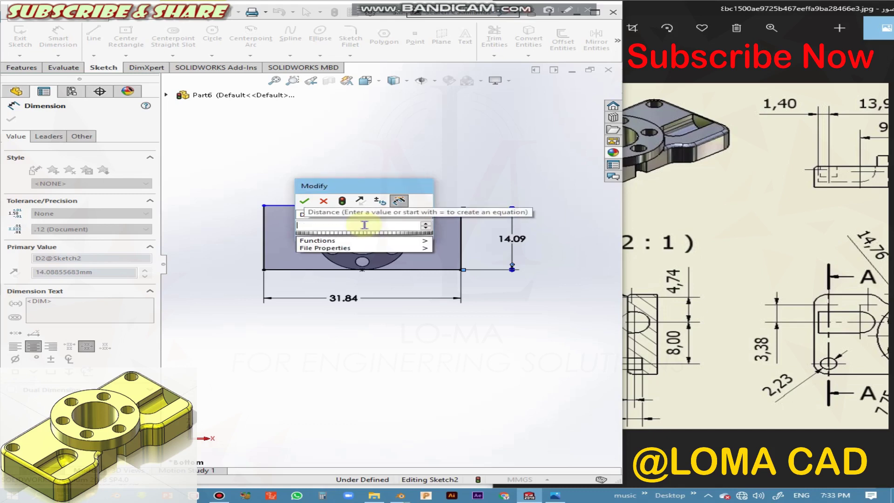
type("8")
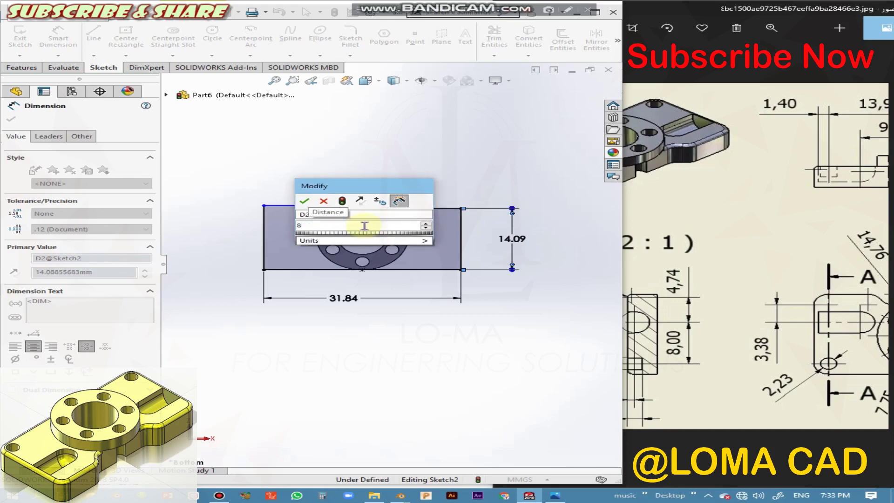
type("+4.74")
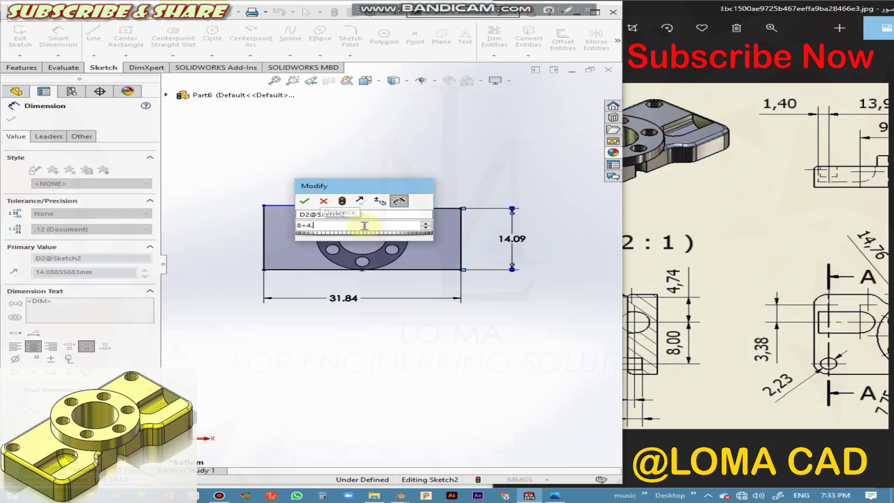
type("+")
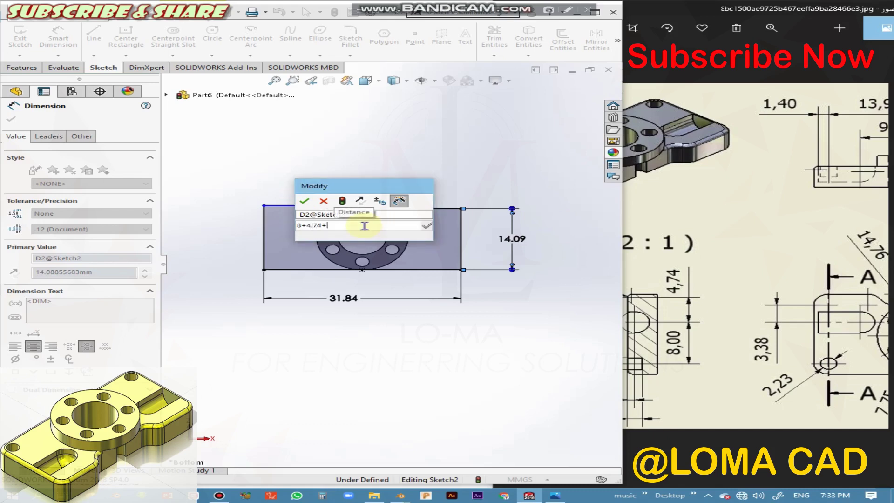
left_click(763, 282)
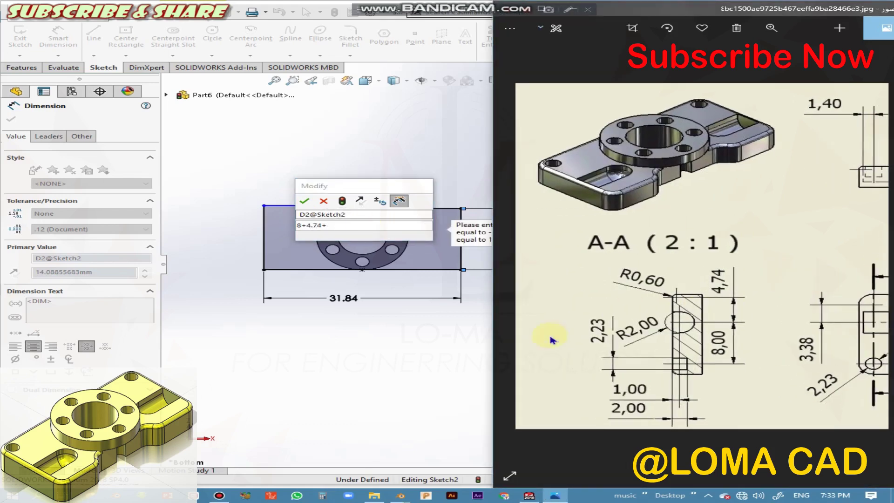
left_click(400, 226)
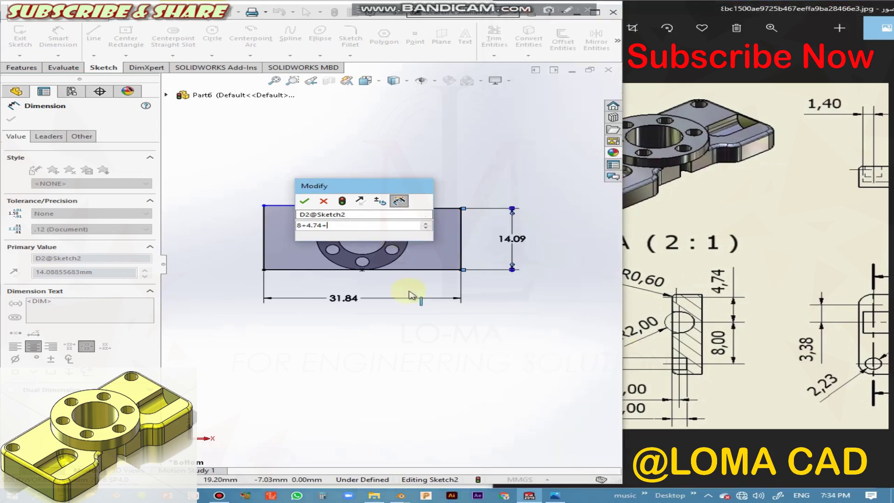
left_click(323, 496)
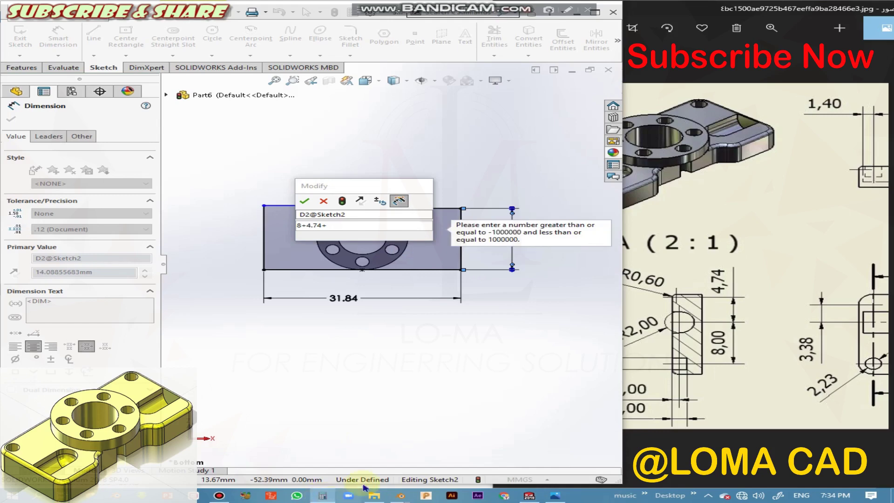
left_click(379, 397)
Step: Compute 2.23 ÷ 2 = 1.115 in Windows Calculator
left_click(446, 449)
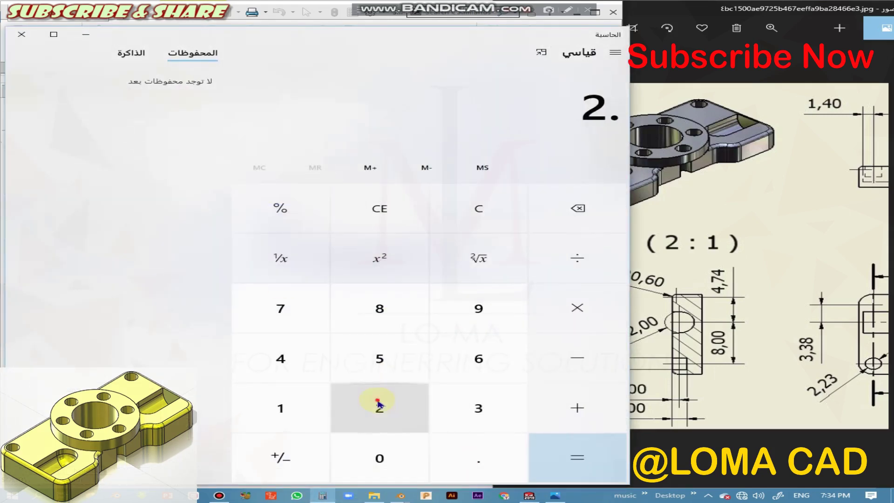
left_click(424, 412)
left_click(473, 401)
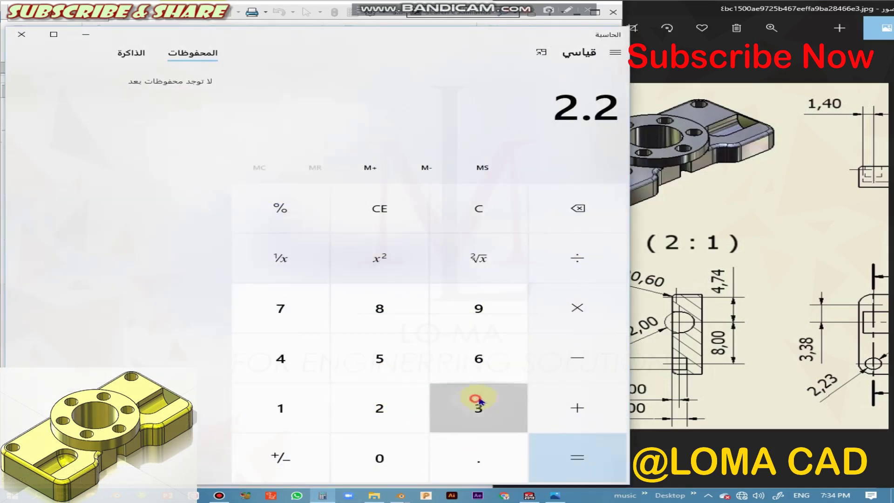
left_click(549, 261)
left_click(391, 408)
left_click(566, 450)
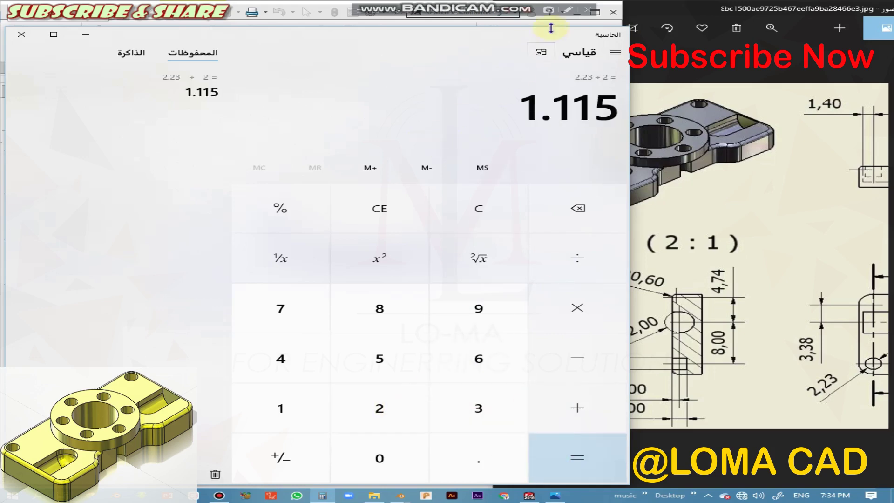
Step: Finish the height as 8+4.74+1.115+0.6, then add another 0.6 to reach 15.06
left_click(86, 34)
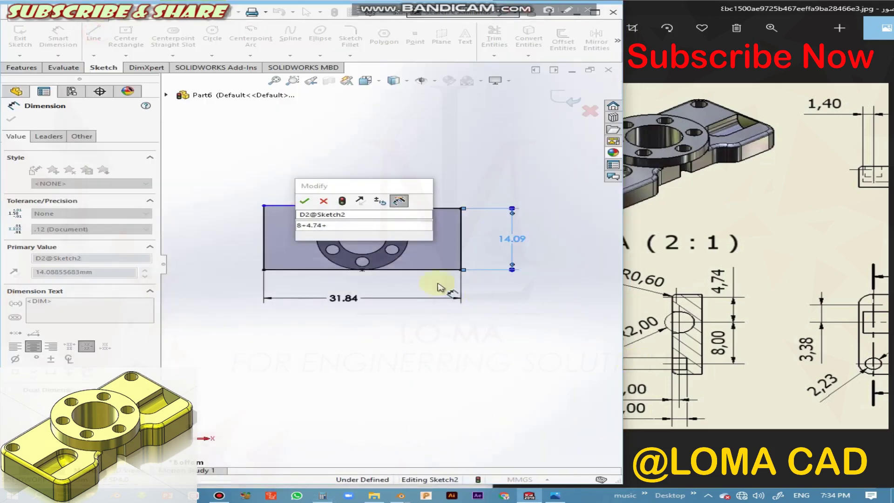
type("1.115")
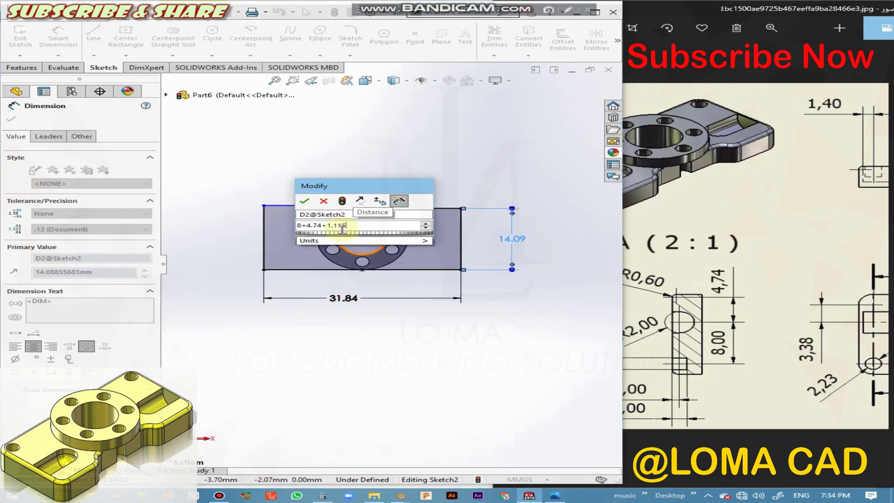
type("+0.6")
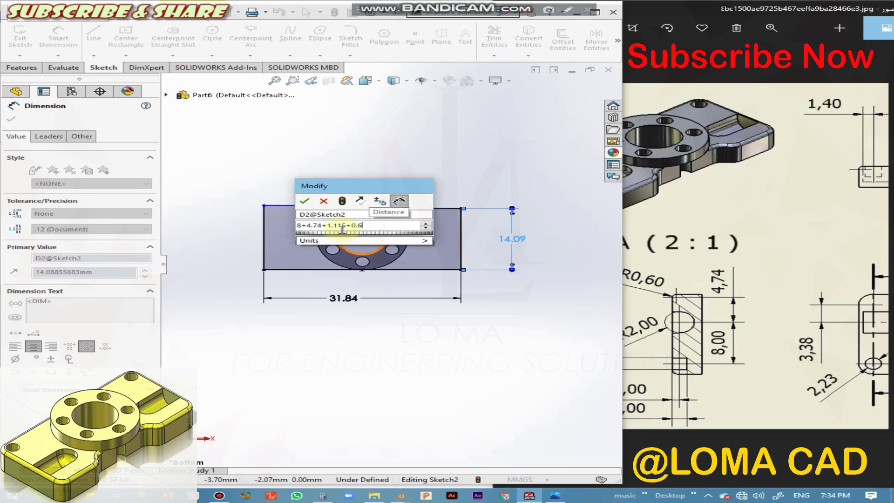
key("Return")
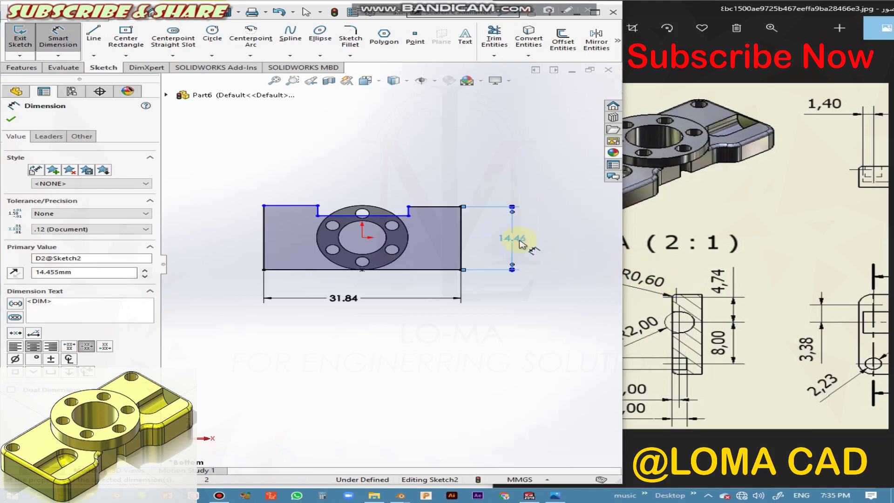
double_click(519, 241)
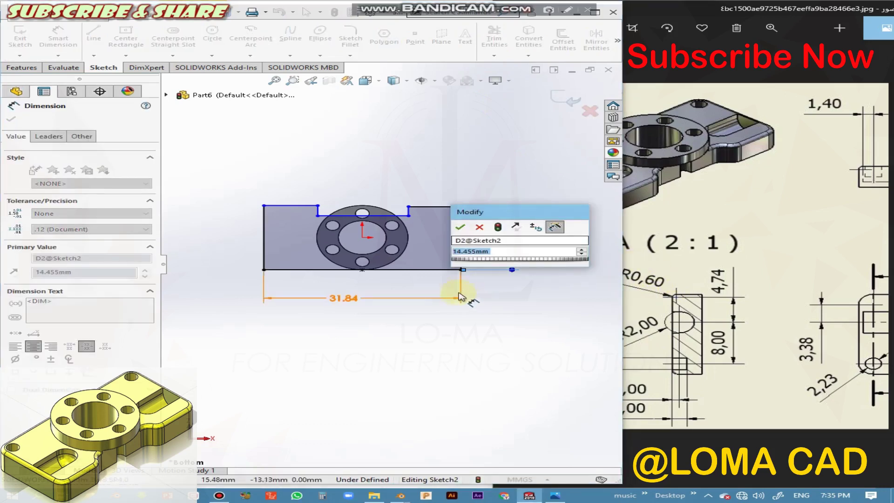
left_click(503, 252)
type("+")
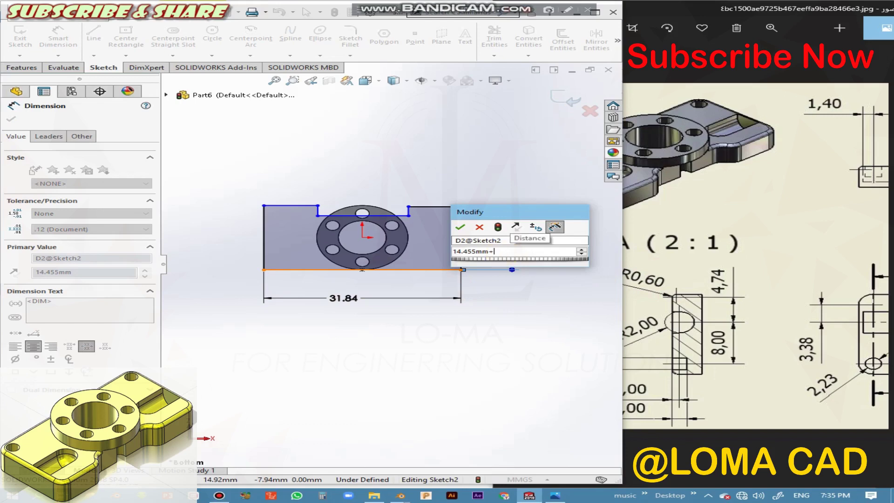
type("0.8")
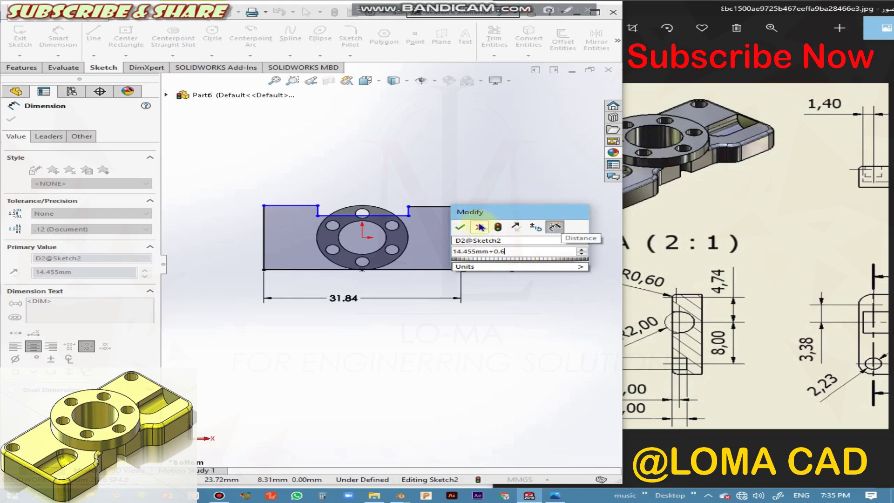
left_click(460, 227)
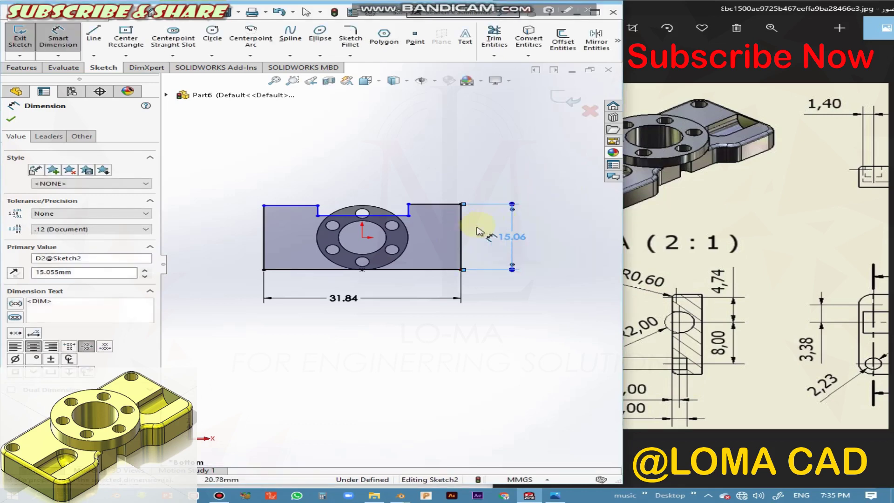
Step: Give the sketch's left and right vertical edges an Equal length relation
left_click(289, 155)
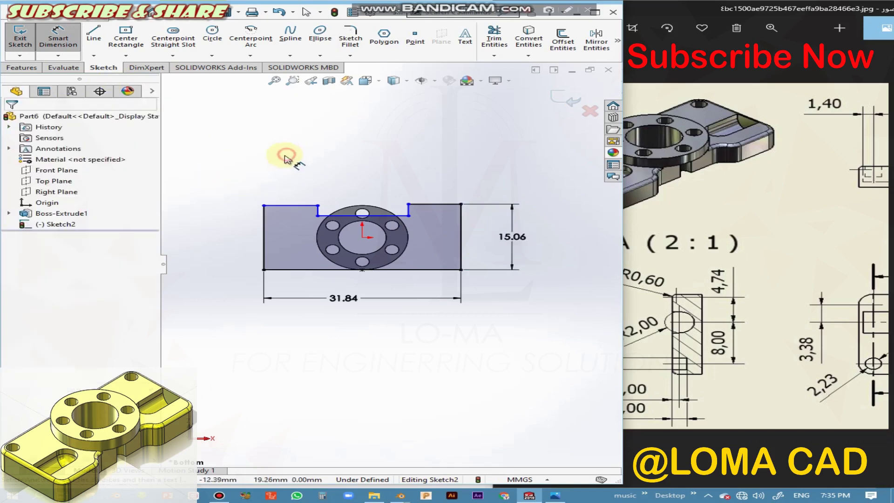
key("Escape")
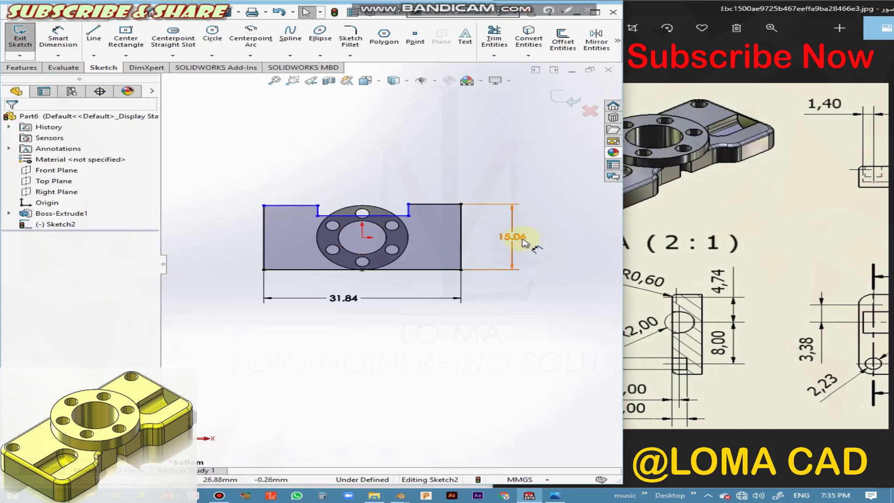
left_click(461, 236)
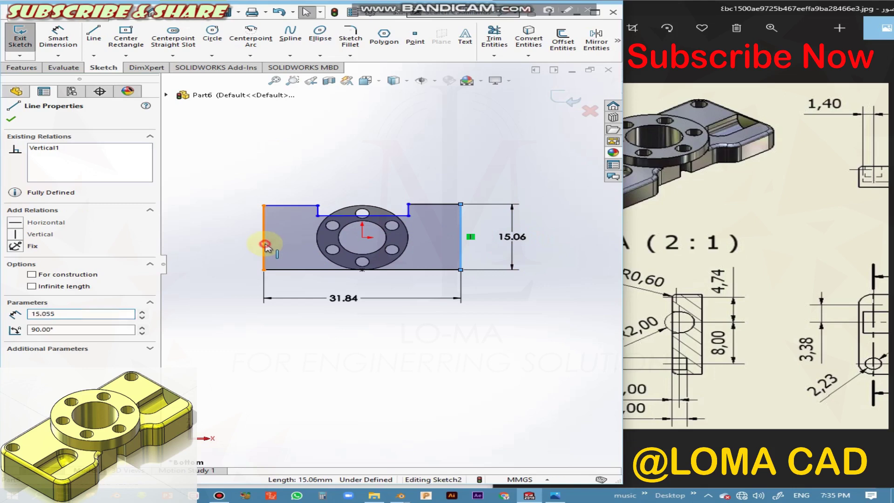
left_click(264, 238, "ctrl")
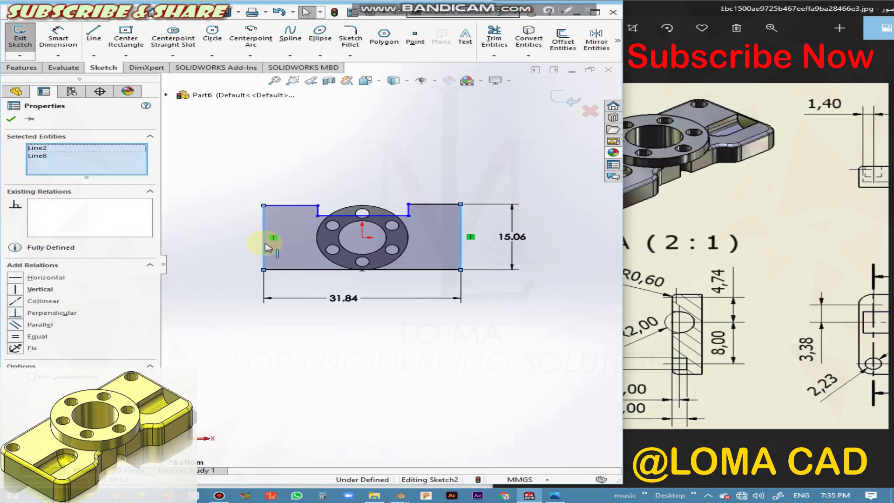
left_click(38, 336)
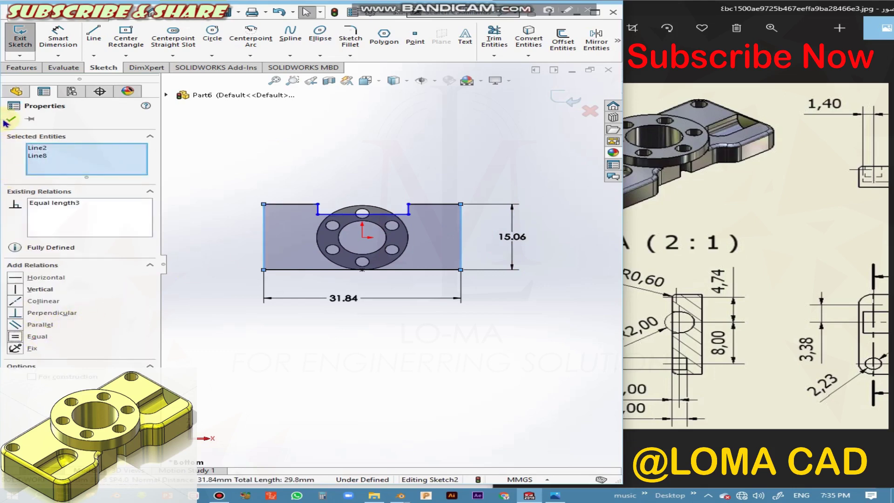
key("Escape")
scroll(419, 224, "down", 3)
scroll(419, 237, "up", 2)
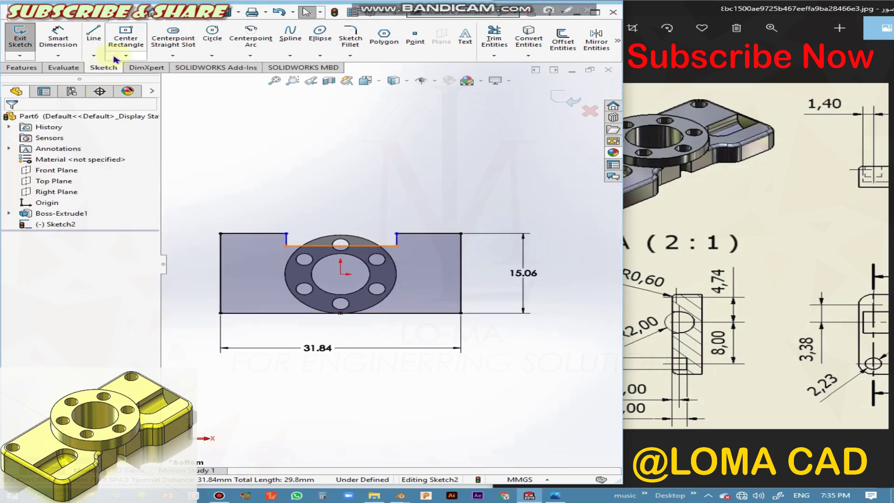
left_click(350, 37)
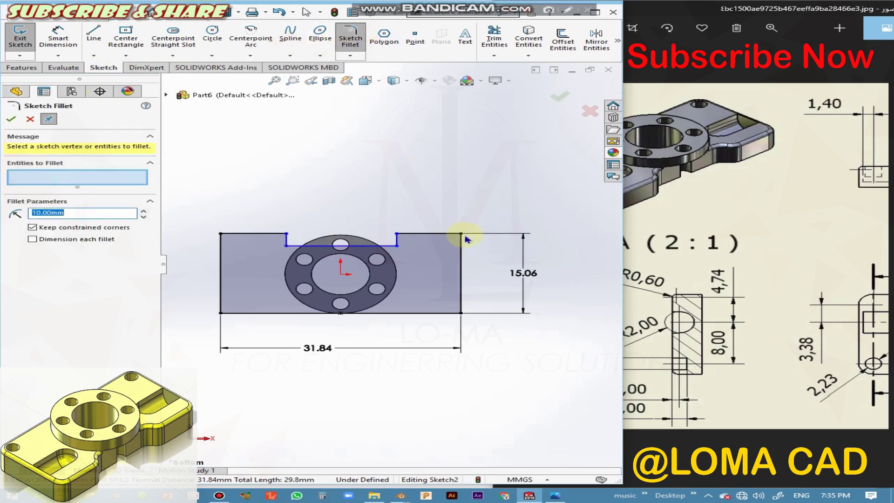
Step: Round the bottom-right profile corner with a 2.00 mm sketch fillet after checking the reference radii
left_click(460, 313)
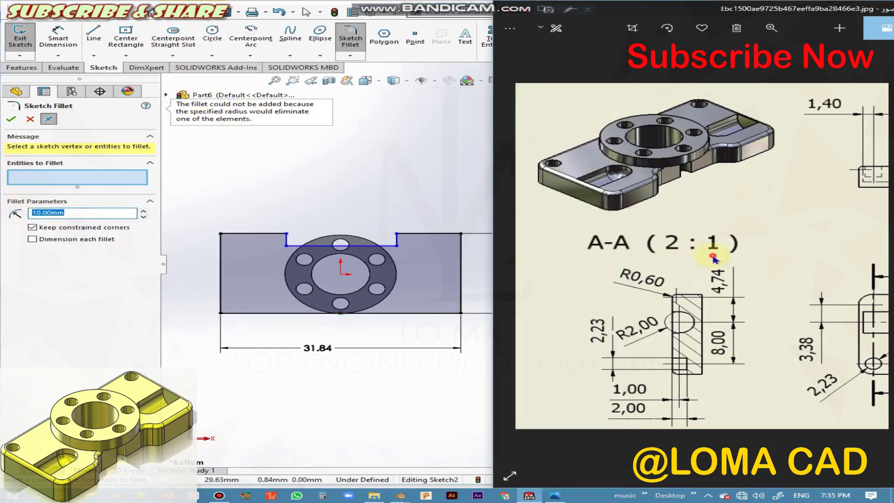
left_click_drag(875, 237, 588, 235)
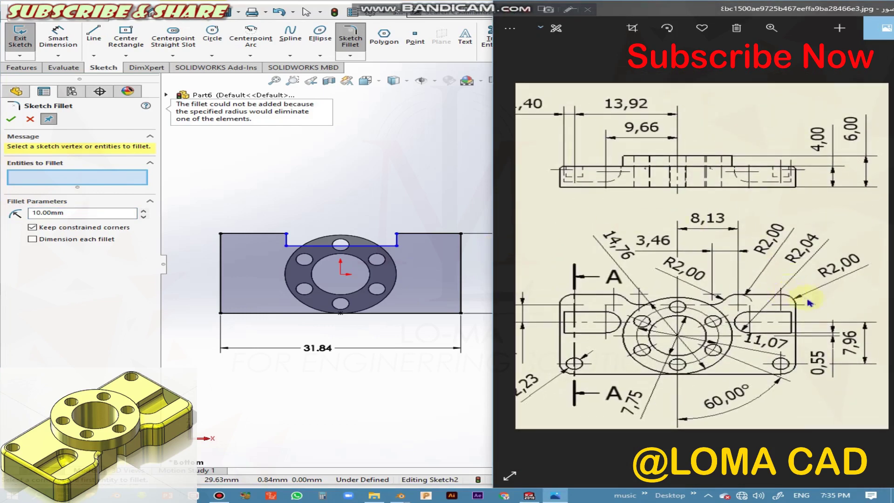
left_click(93, 214)
type("2")
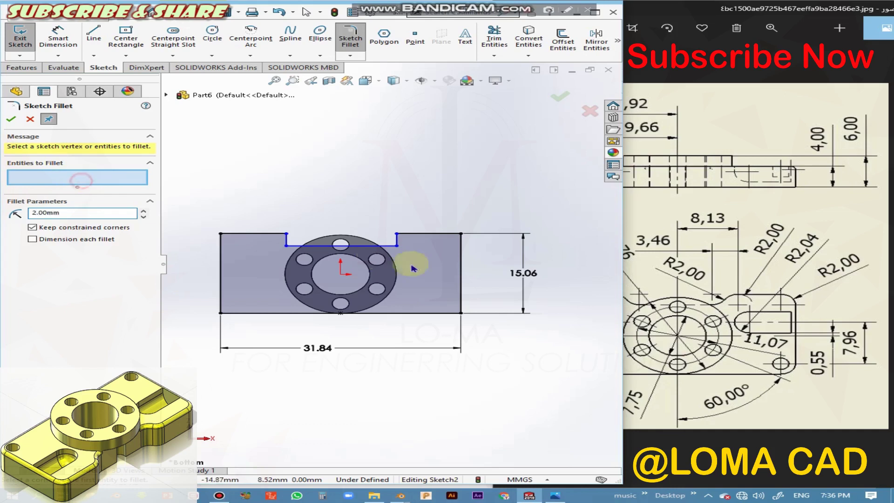
left_click(462, 313)
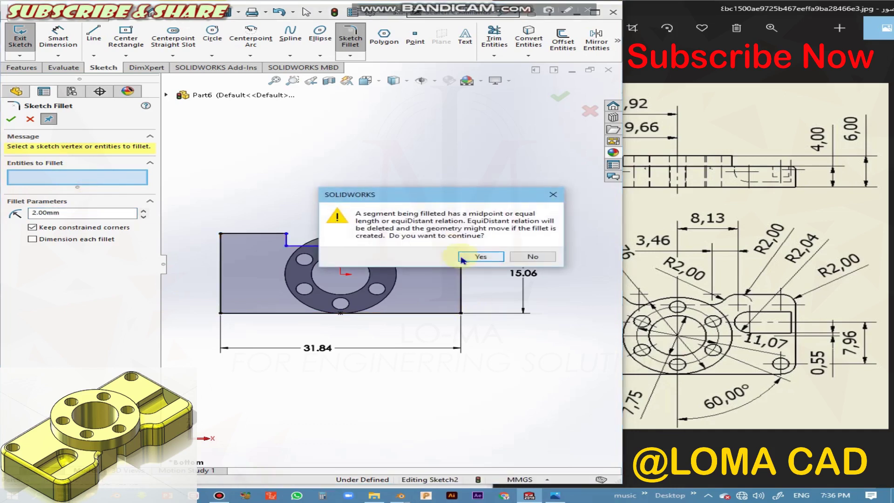
key("Return")
left_click(462, 313)
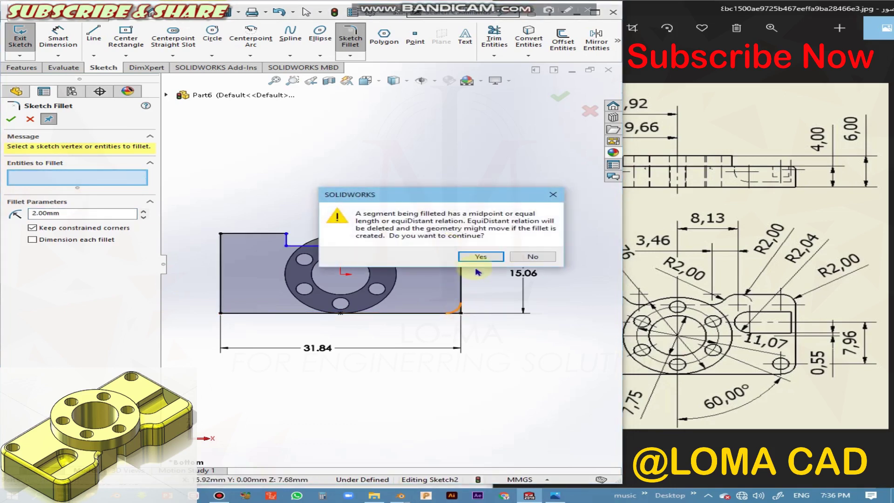
left_click(480, 259)
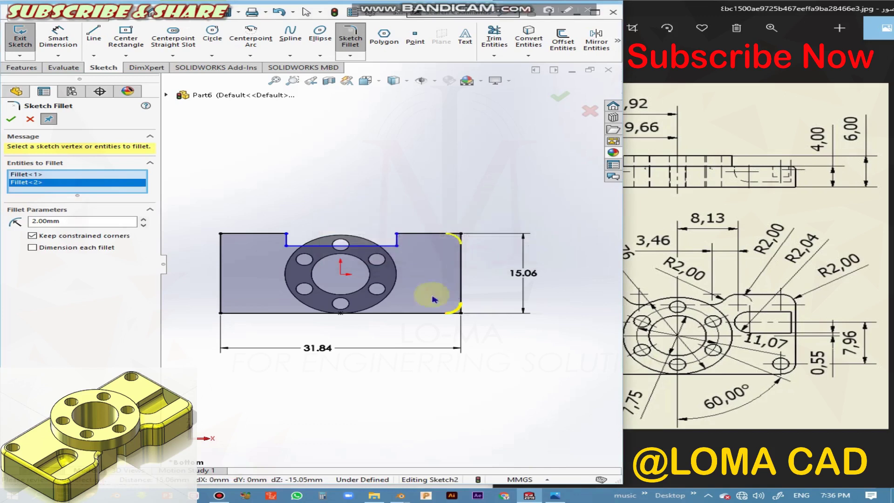
Step: Add 2.00 mm fillets to the bottom-left, top-left and notch-right corners, then close the fillet command
left_click(220, 312)
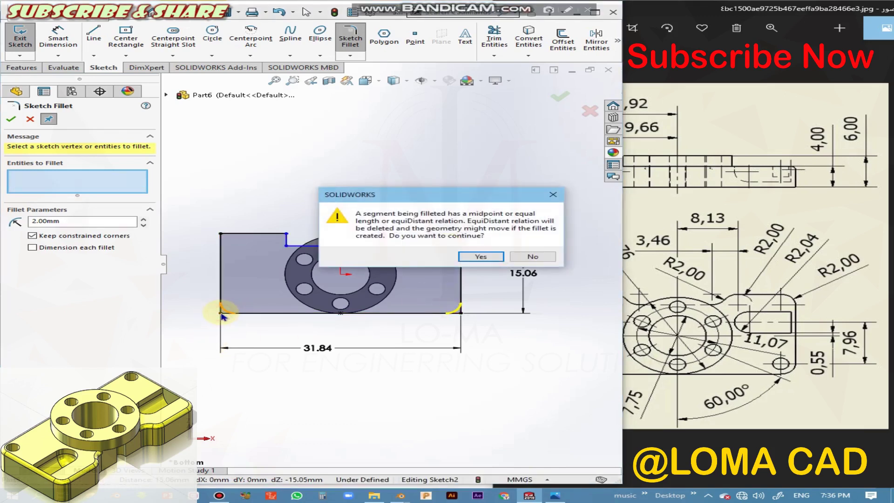
left_click(468, 257)
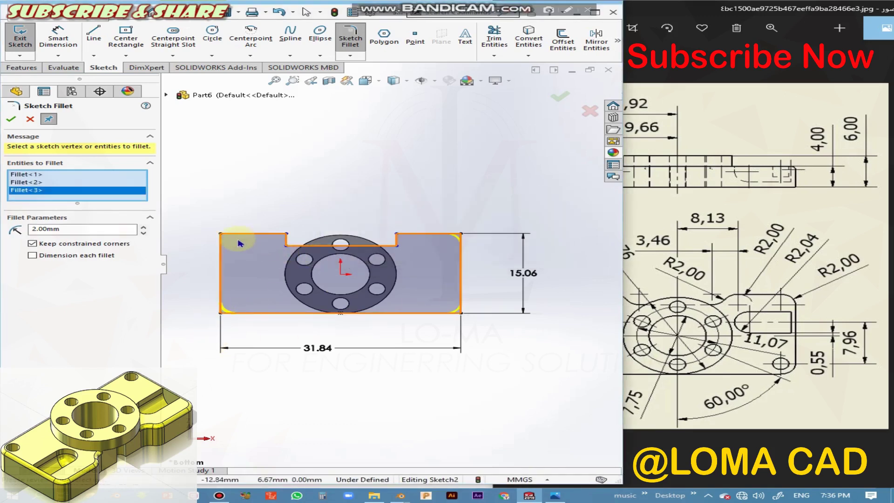
left_click(222, 233)
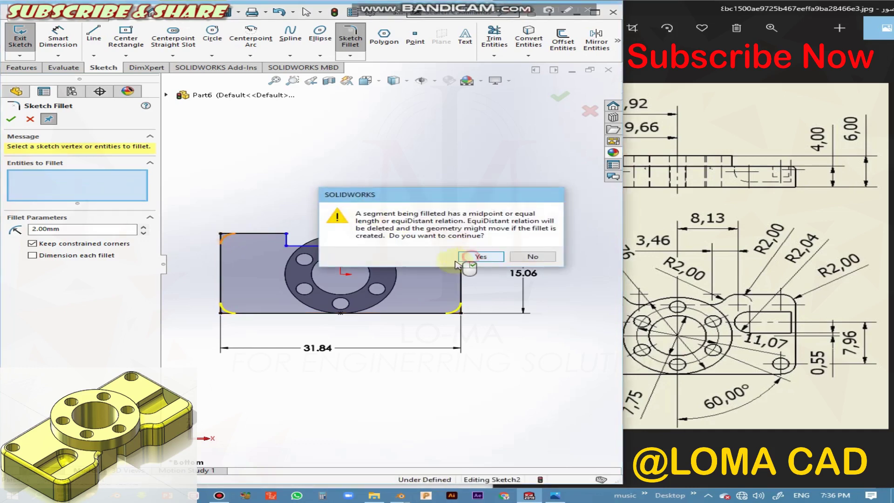
left_click(471, 258)
left_click(95, 198)
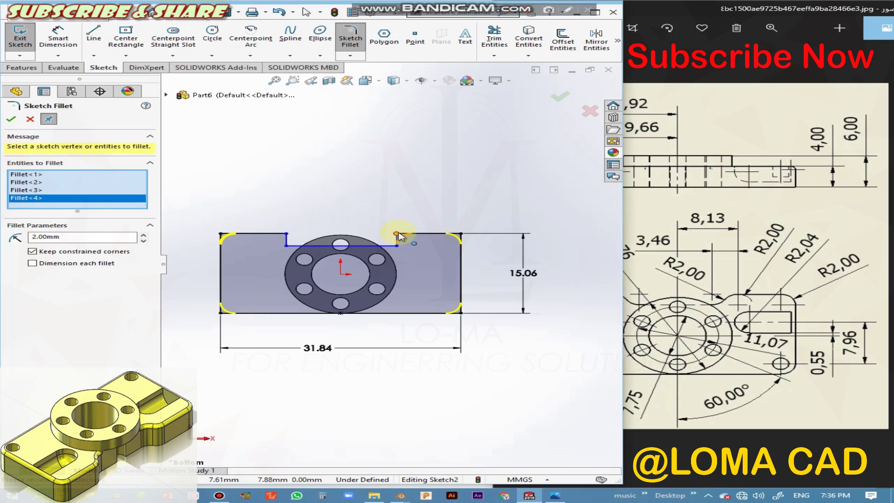
left_click(397, 233)
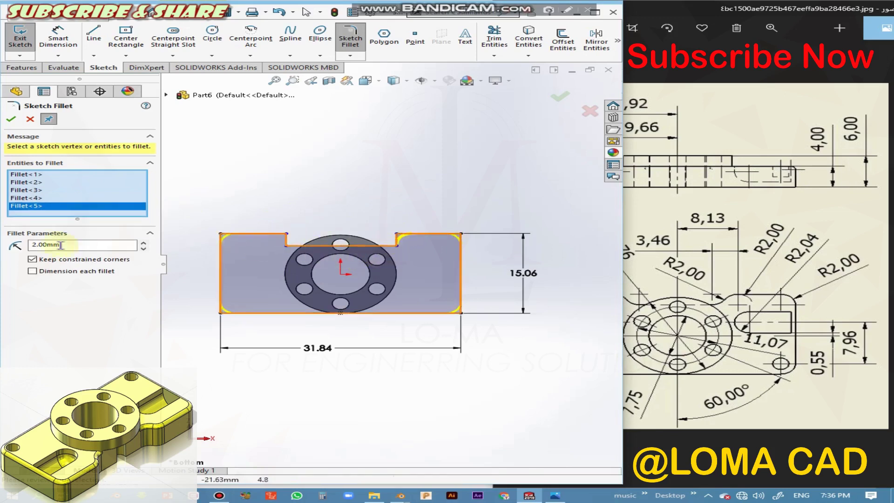
left_click(10, 120)
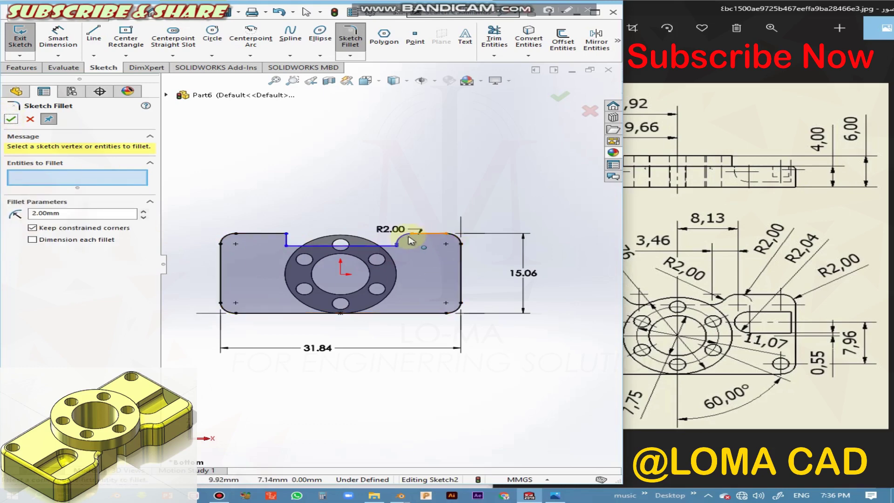
scroll(409, 242, "down", 3)
scroll(438, 263, "up", 2)
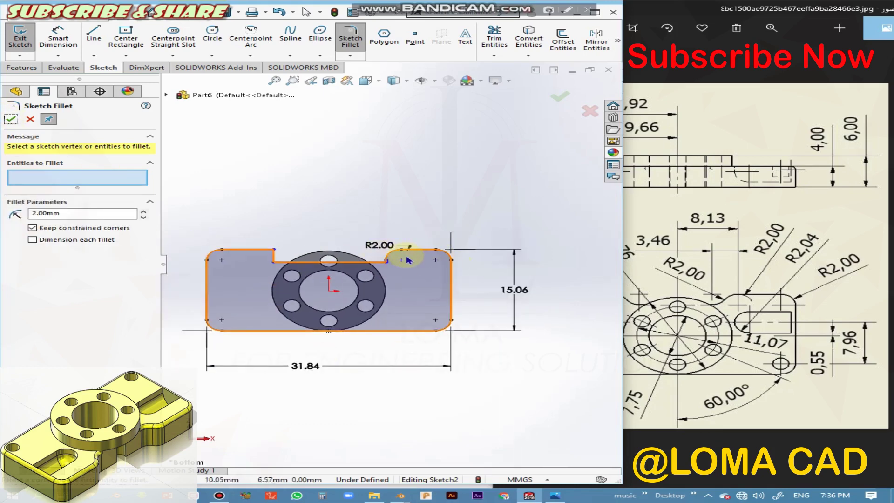
scroll(379, 261, "down", 2)
scroll(384, 265, "down", 3)
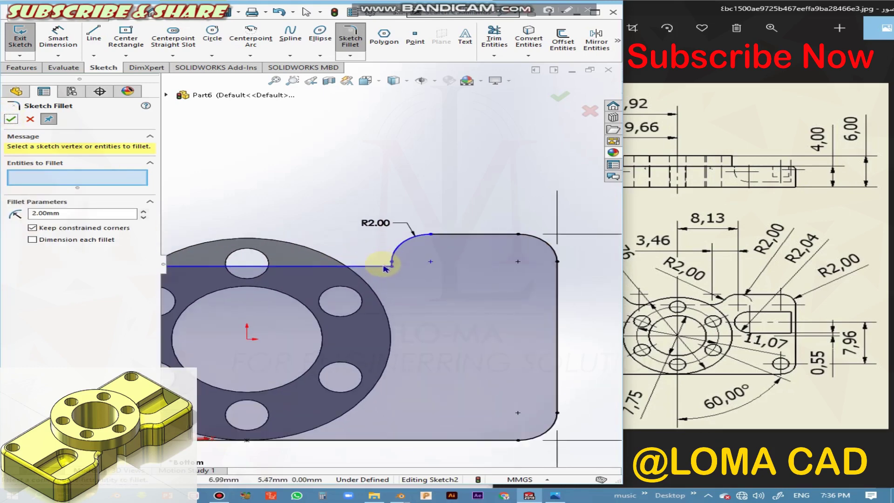
scroll(384, 270, "up", 2)
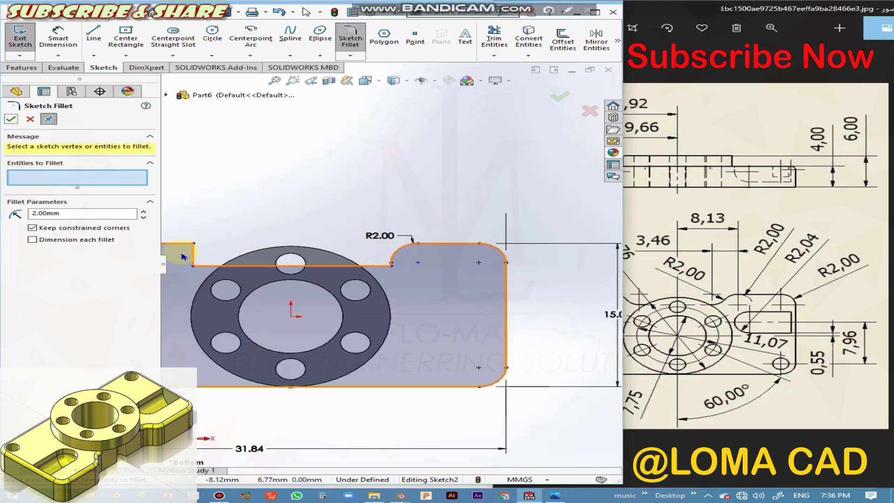
left_click(30, 120)
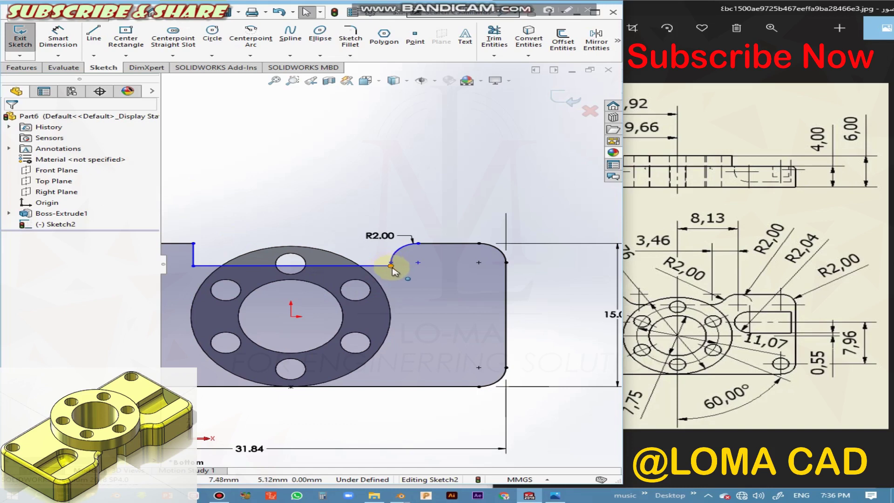
Step: Select the R2.00 fillet dimension and the rounded corner arc beside the notch
left_click(403, 244)
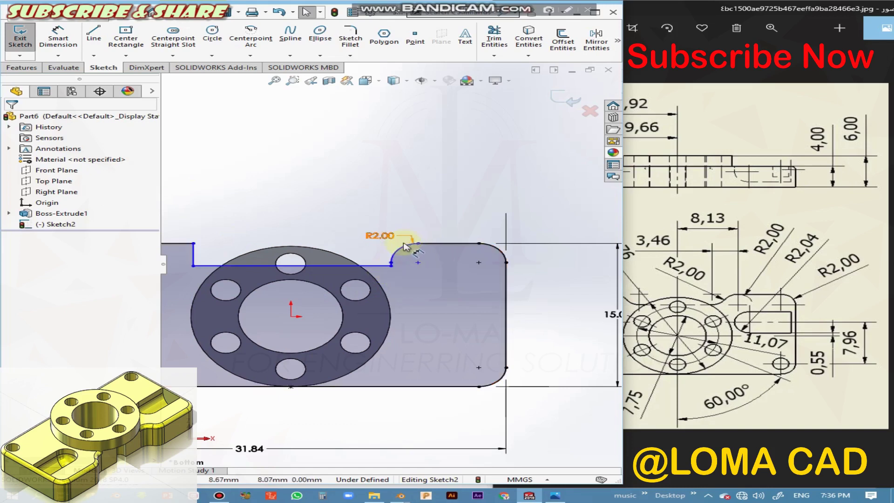
left_click(417, 265)
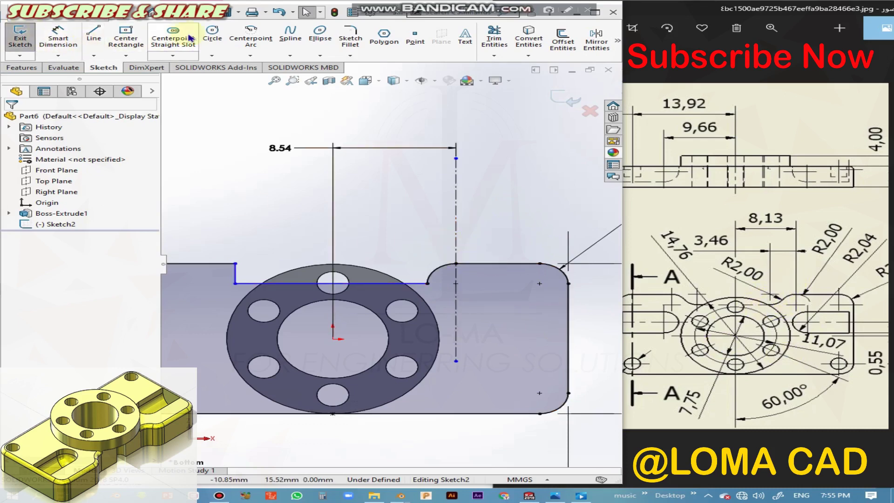
Step: Sketch a circle above the notch corner and dimension its diameter to 4.00
left_click(211, 33)
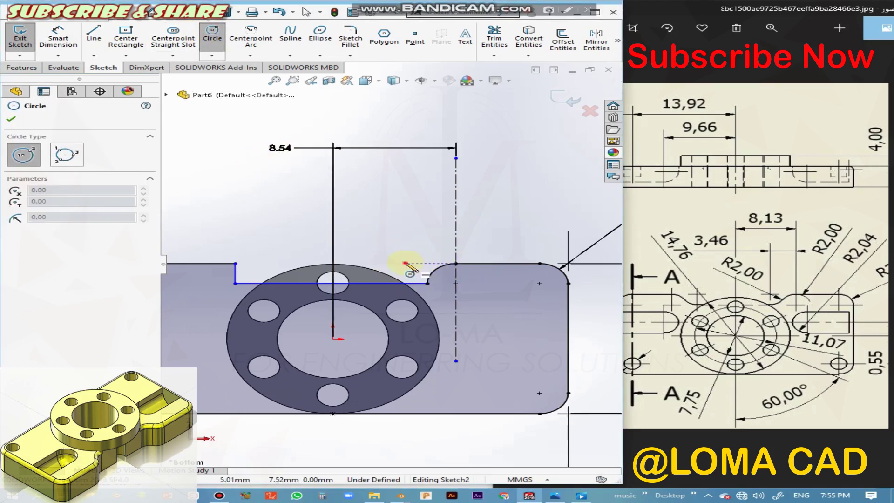
left_click_drag(405, 263, 444, 261)
key("Escape")
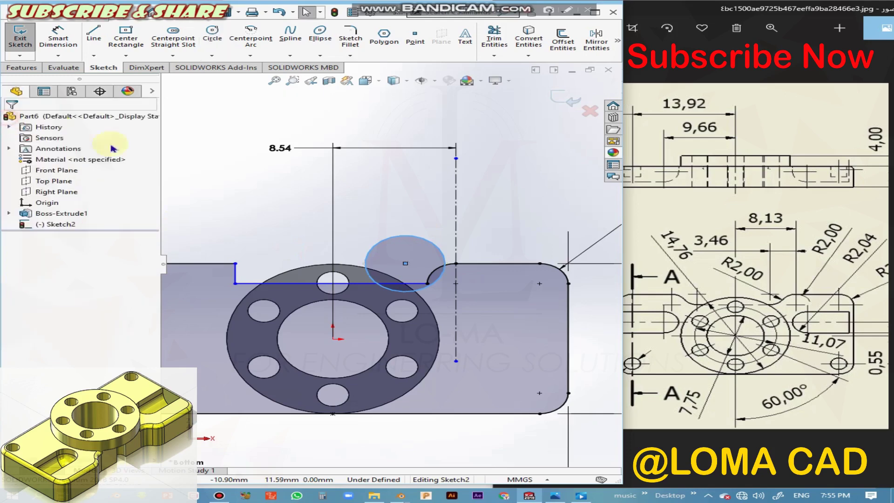
left_click(58, 36)
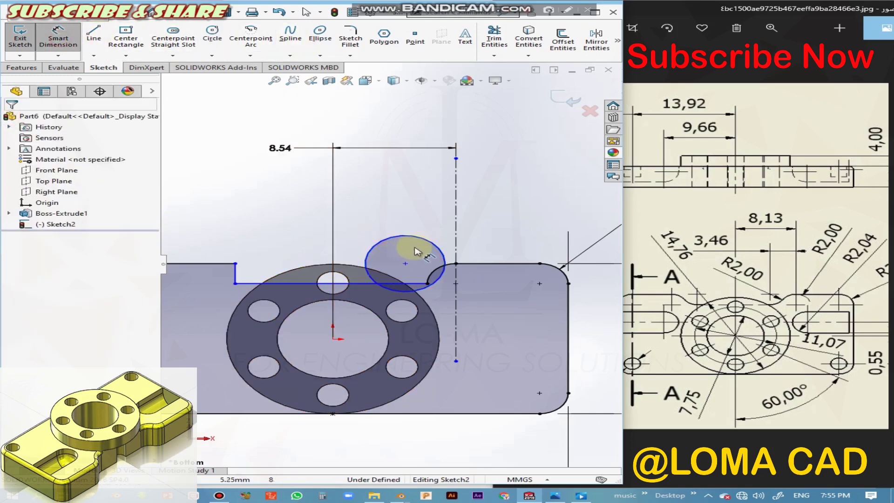
left_click(435, 240)
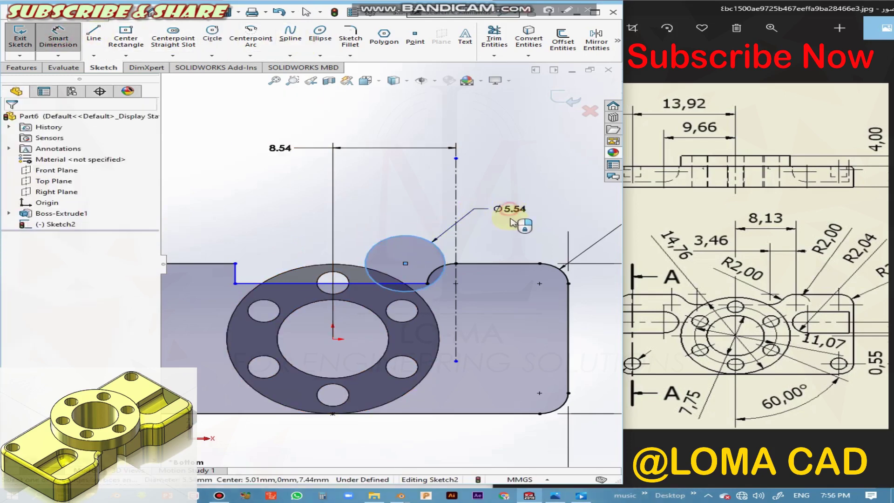
left_click(512, 222)
type("4")
key("Return")
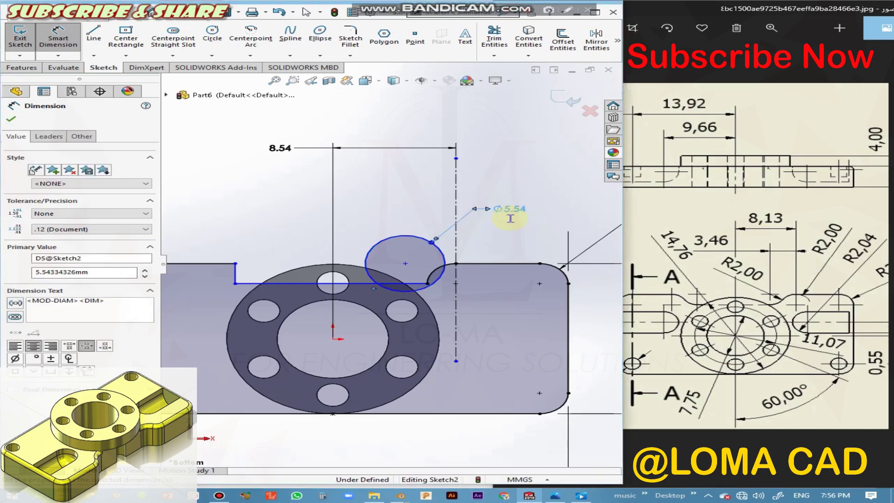
key("Escape")
scroll(369, 310, "down", 4)
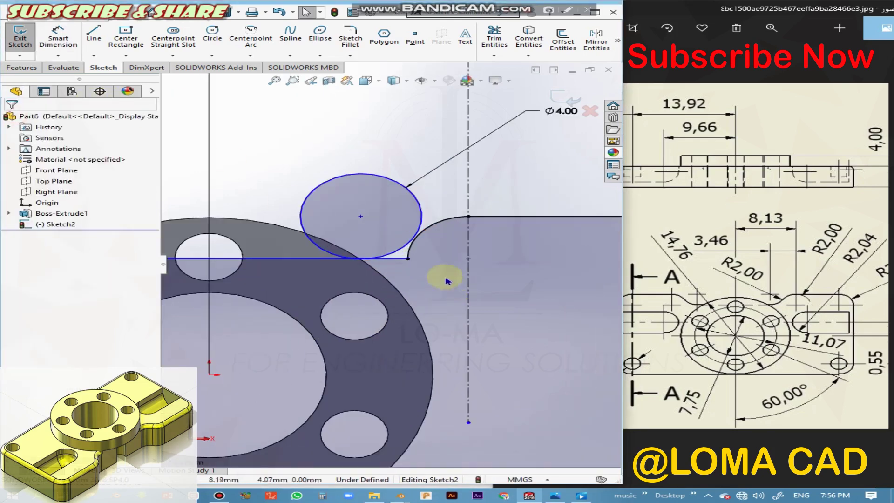
scroll(418, 326, "down", 4)
Step: Make the Ø4.00 circle tangent to the rounded corner arc and the notch's bottom line
left_click(372, 218)
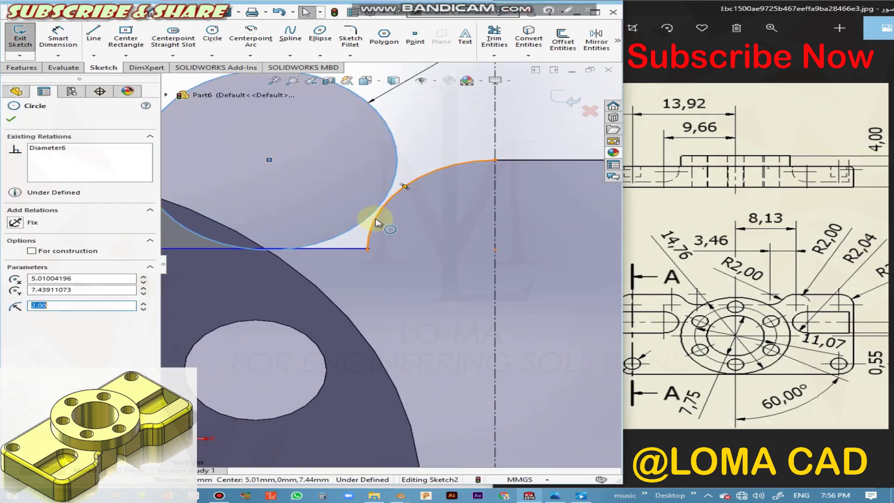
left_click(376, 223, "ctrl")
left_click(41, 290)
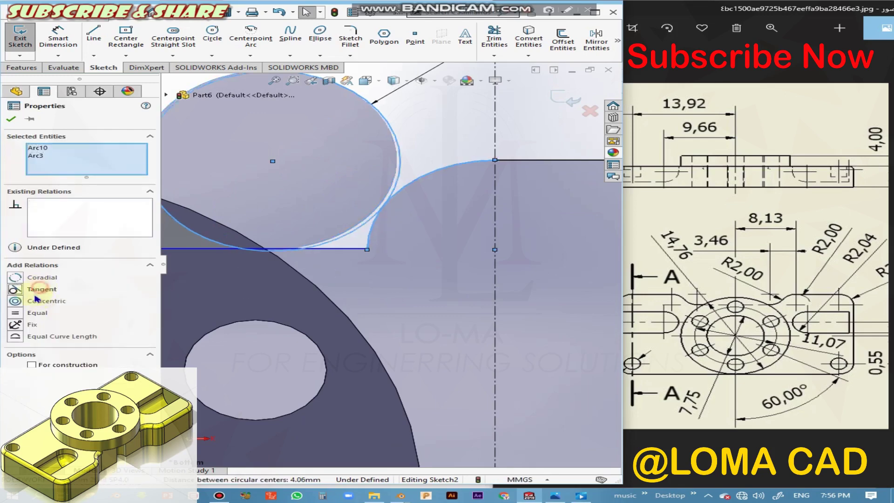
left_click(10, 118)
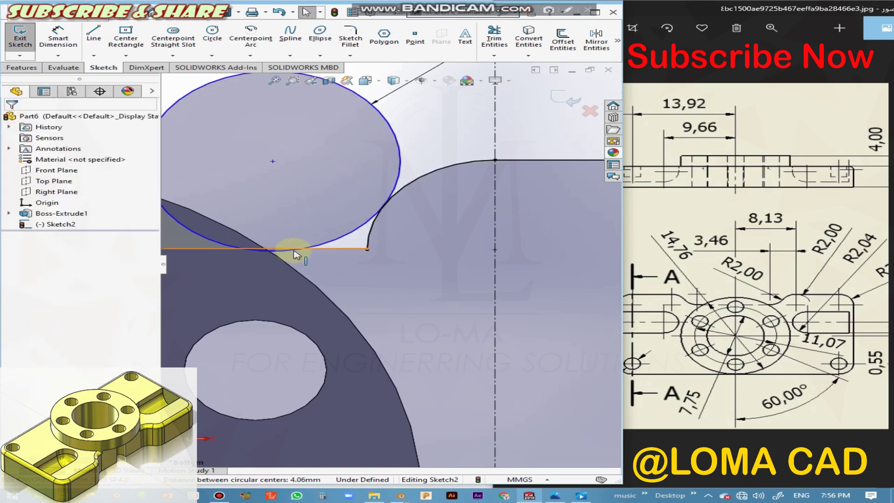
scroll(298, 247, "down", 5)
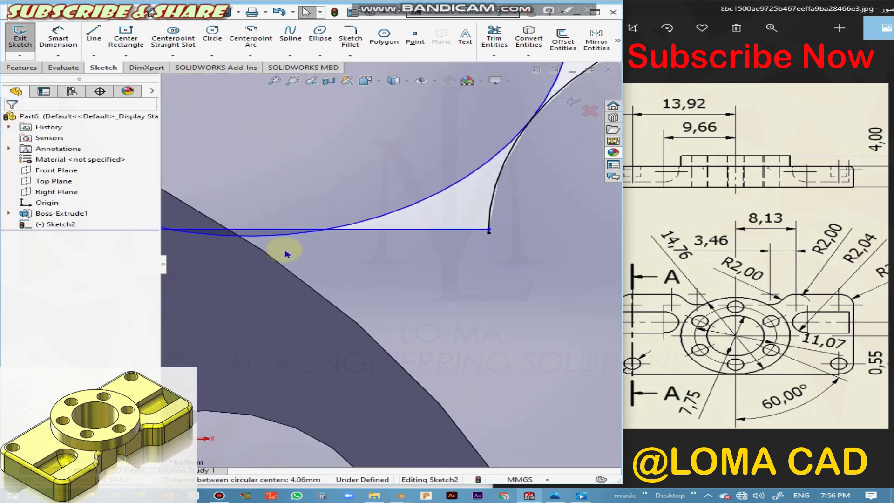
left_click(320, 230)
left_click(413, 227, "ctrl")
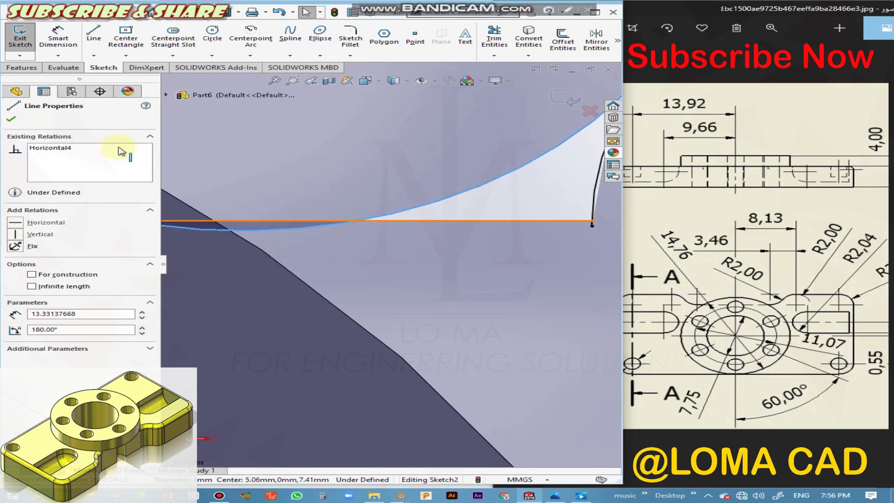
left_click(37, 278)
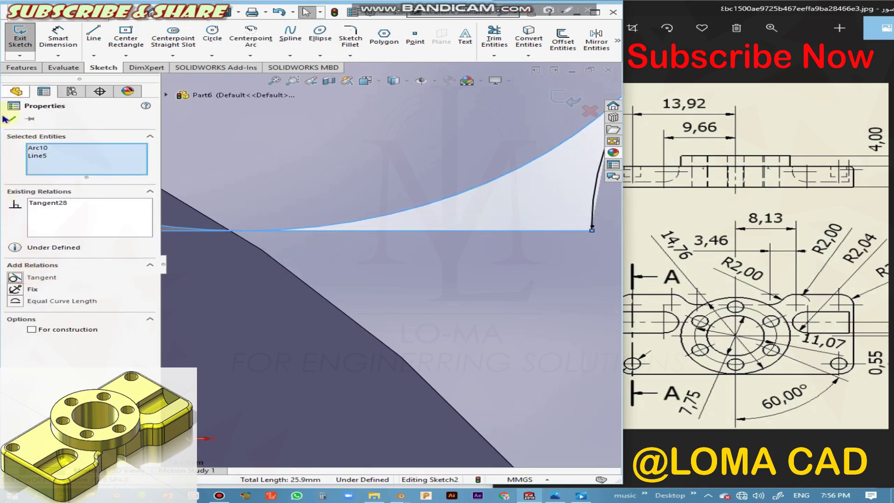
key("Escape")
scroll(433, 273, "up", 3)
scroll(421, 271, "up", 2)
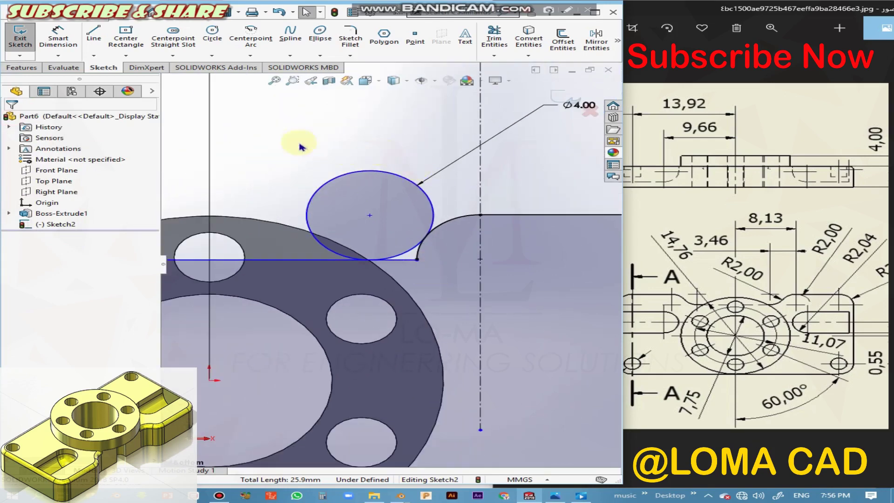
scroll(349, 210, "up", 3)
scroll(372, 238, "up", 3)
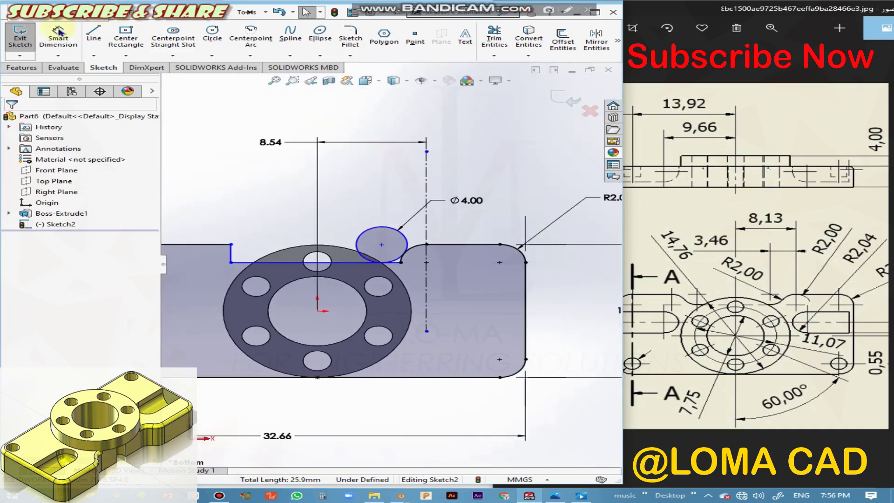
Step: Dimension the circle centre 3.48 from the centreline
left_click(381, 244)
left_click(426, 262)
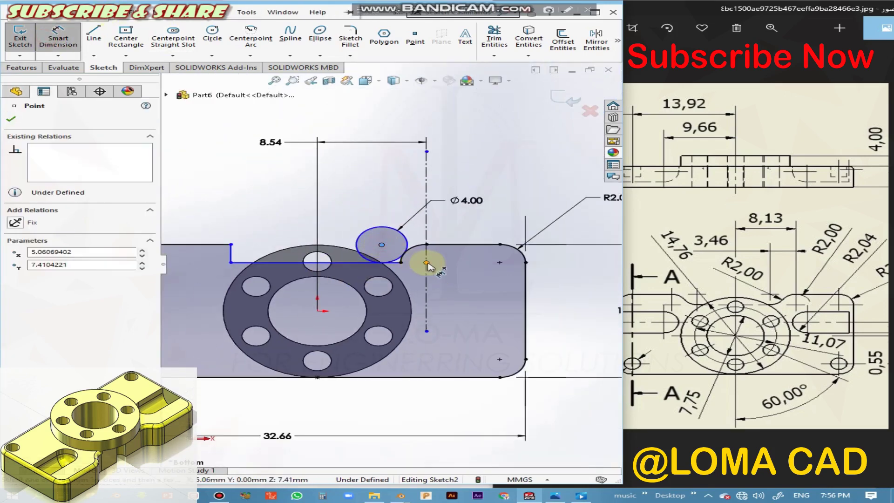
left_click(380, 161)
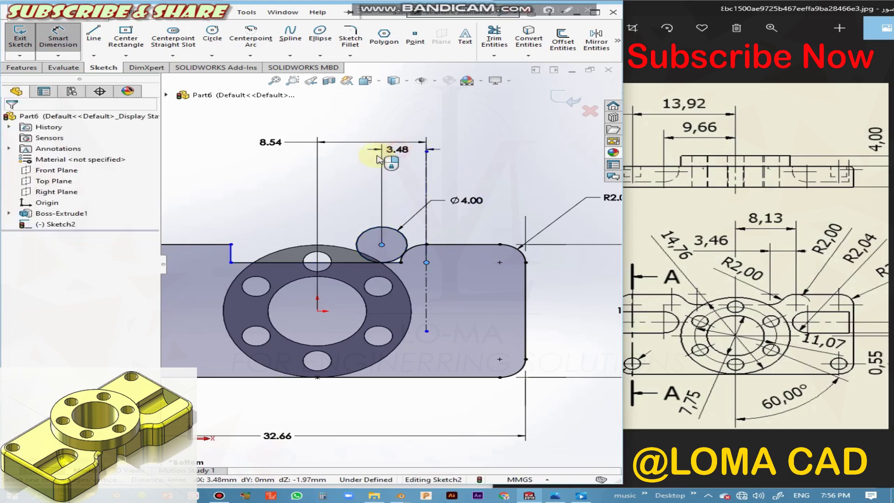
left_click(382, 154)
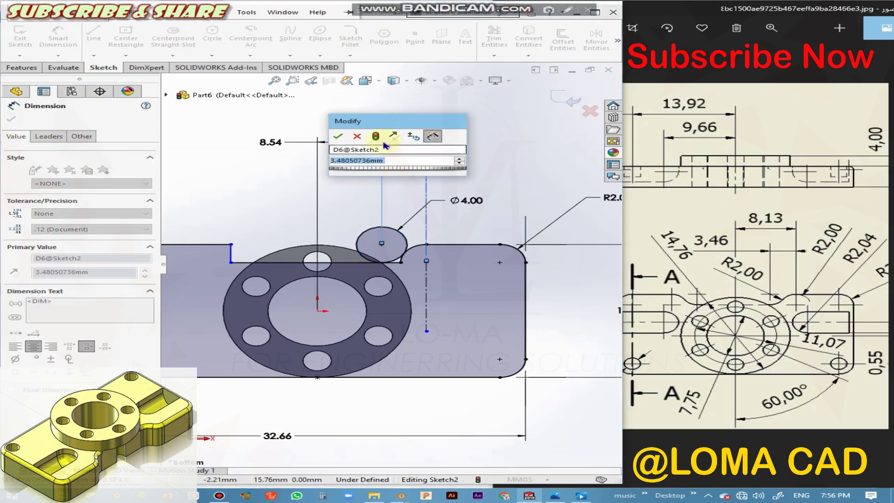
left_click(338, 136)
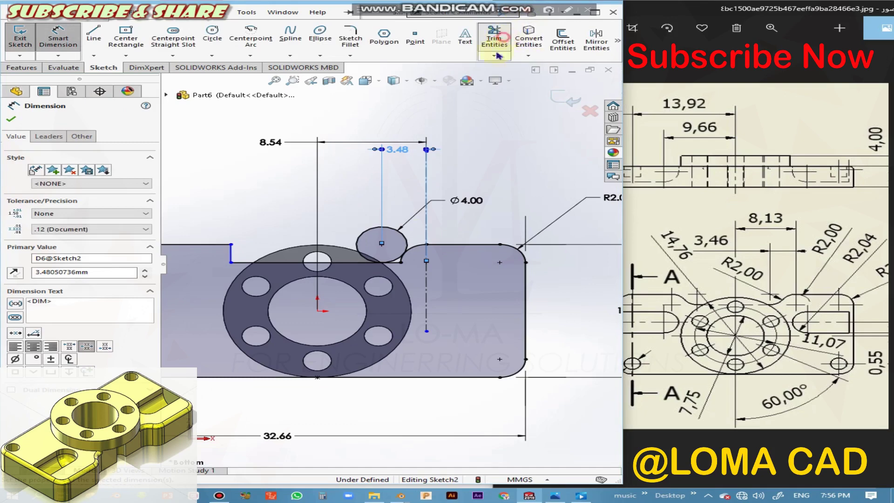
Step: Power-trim away the upper part of the Ø4.00 circle, leaving a blending arc
left_click(494, 37)
scroll(415, 288, "down", 3)
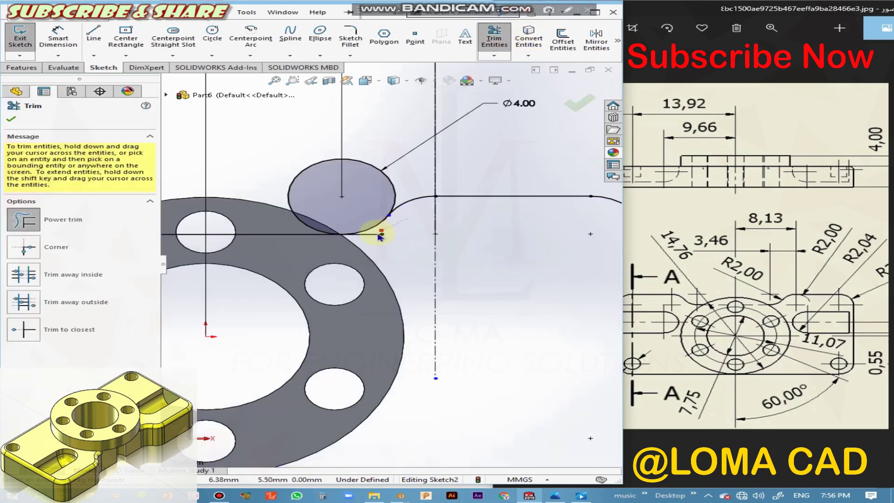
left_click_drag(416, 182, 300, 193)
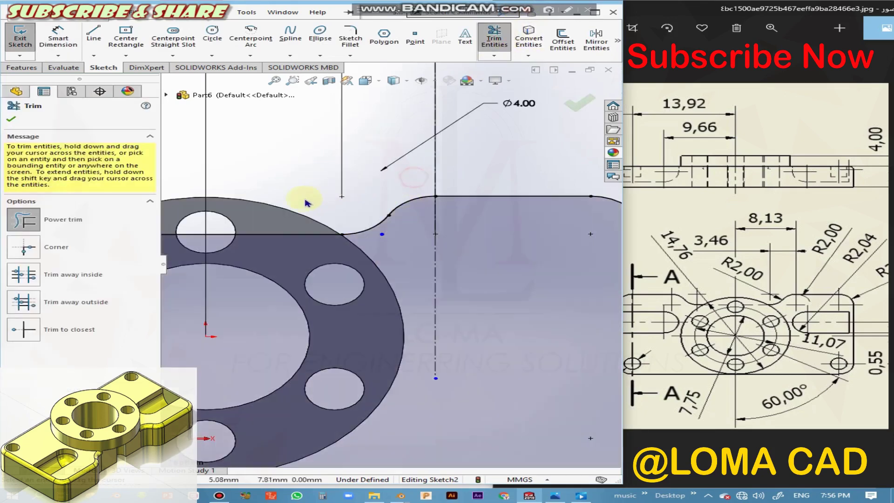
left_click(11, 120)
scroll(309, 315, "up", 3)
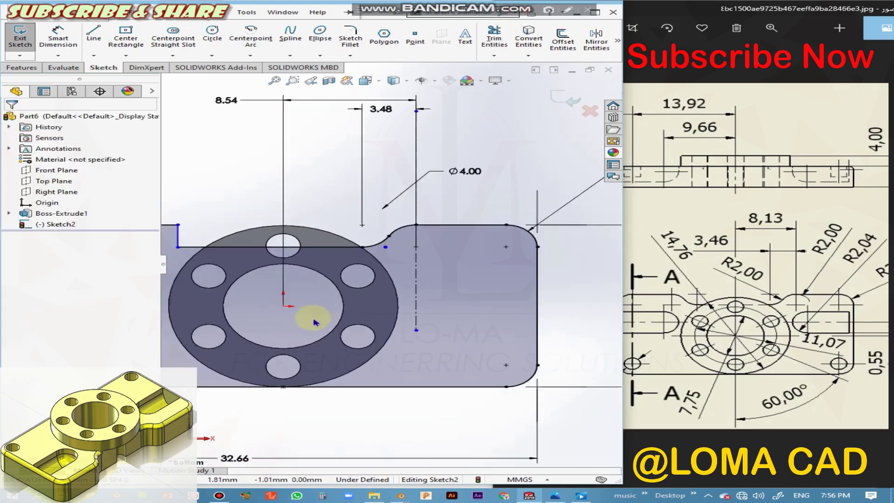
scroll(326, 298, "up", 2)
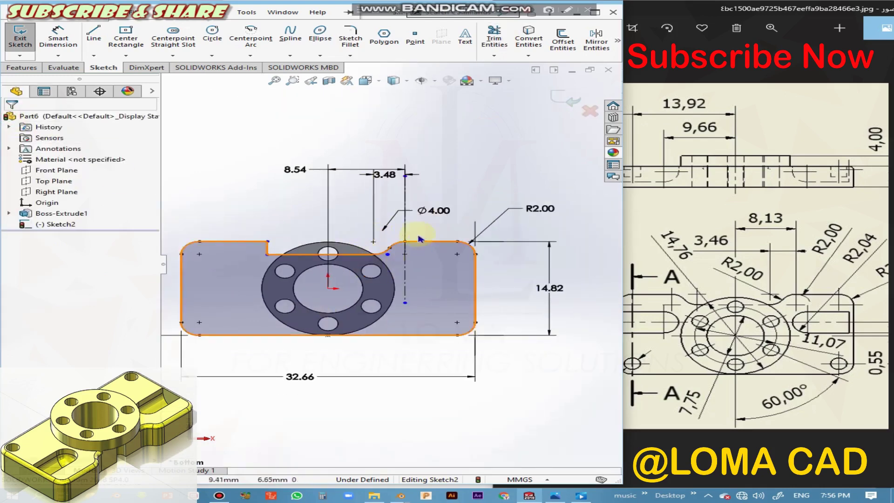
scroll(385, 266, "down", 2)
scroll(385, 266, "down", 3)
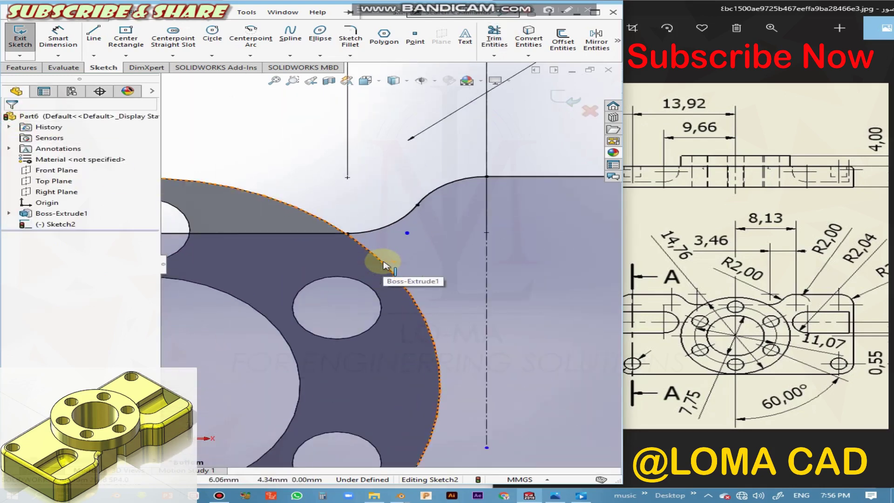
scroll(386, 266, "up", 3)
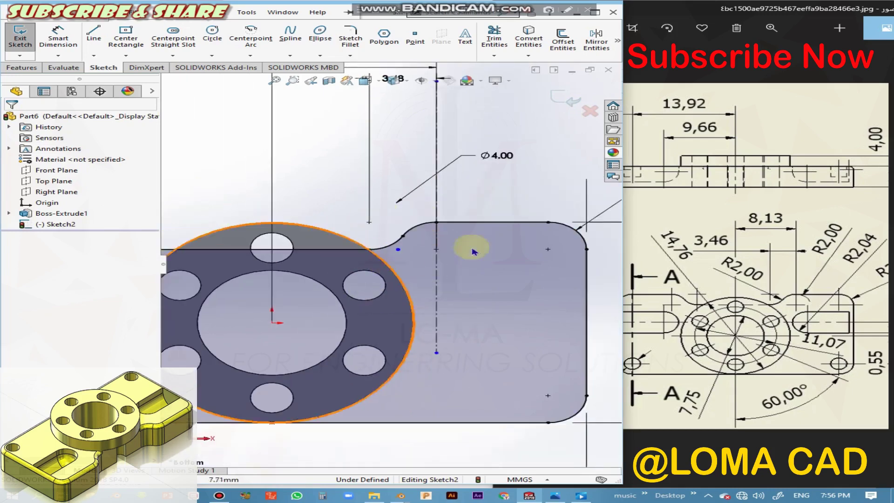
scroll(396, 256, "up", 2)
scroll(399, 255, "up", 1)
scroll(409, 243, "down", 1)
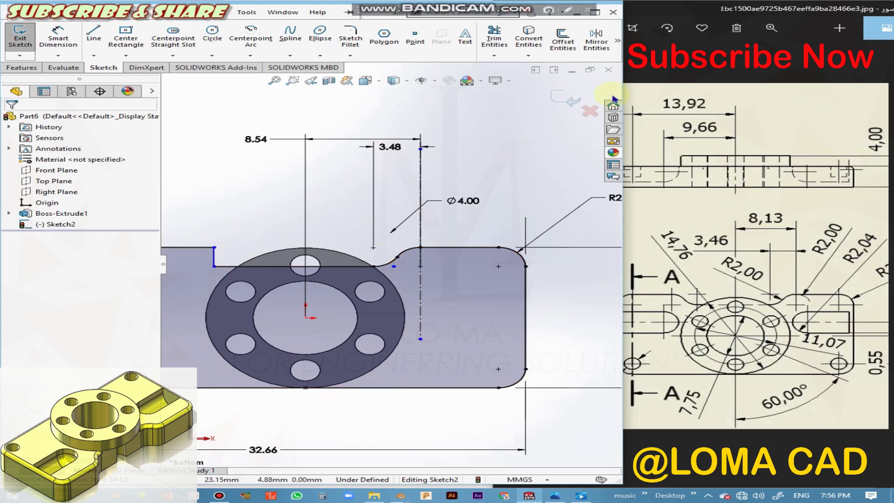
Step: Mirror the two transition arcs (Arc3, Arc10) about the Right Plane
left_click(597, 49)
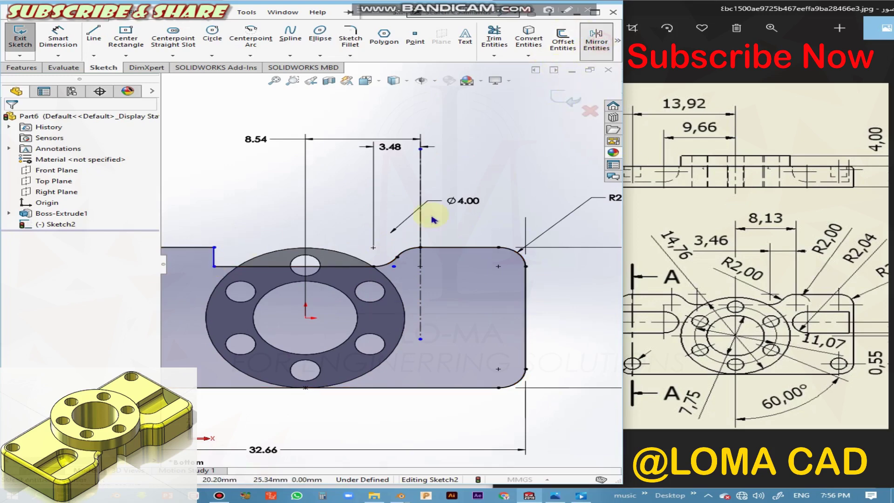
left_click(404, 253)
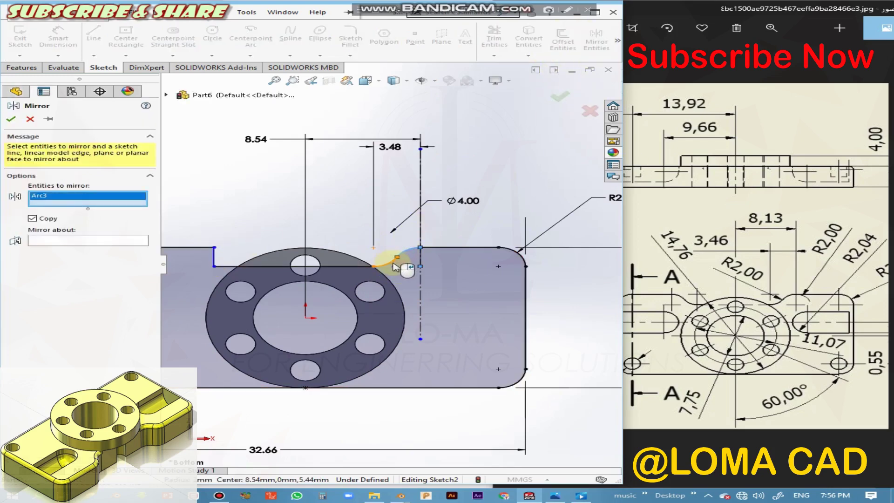
left_click(78, 248)
left_click(173, 94)
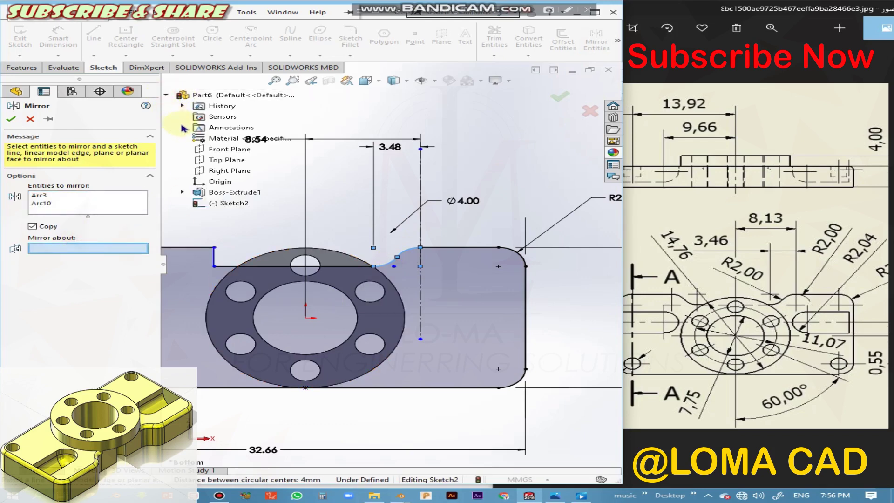
left_click(222, 174)
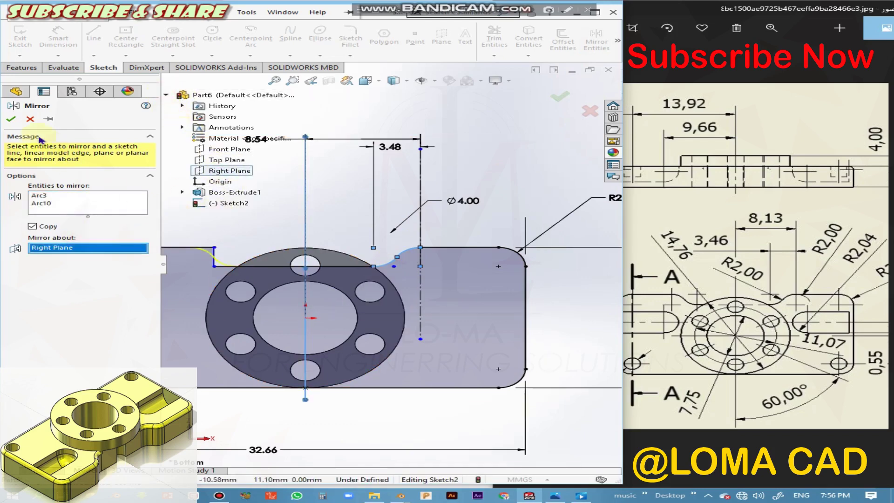
left_click(12, 119)
scroll(232, 272, "down", 3)
scroll(234, 274, "up", 3)
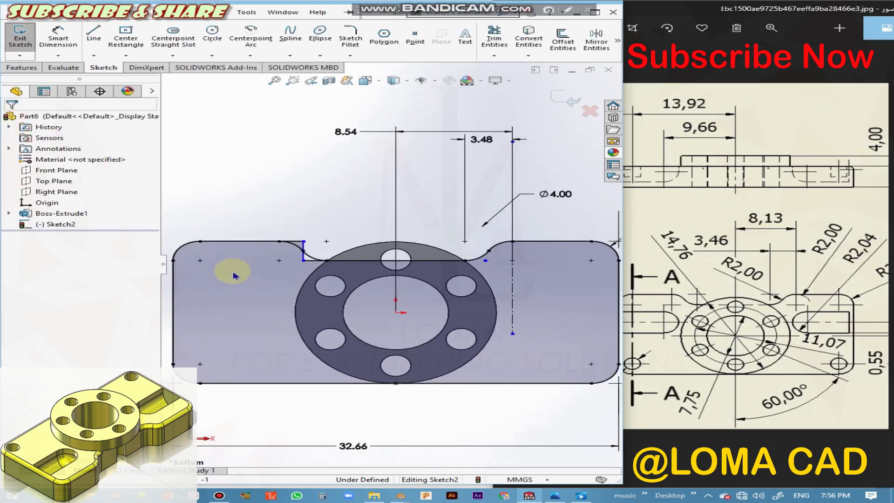
scroll(370, 291, "down", 3)
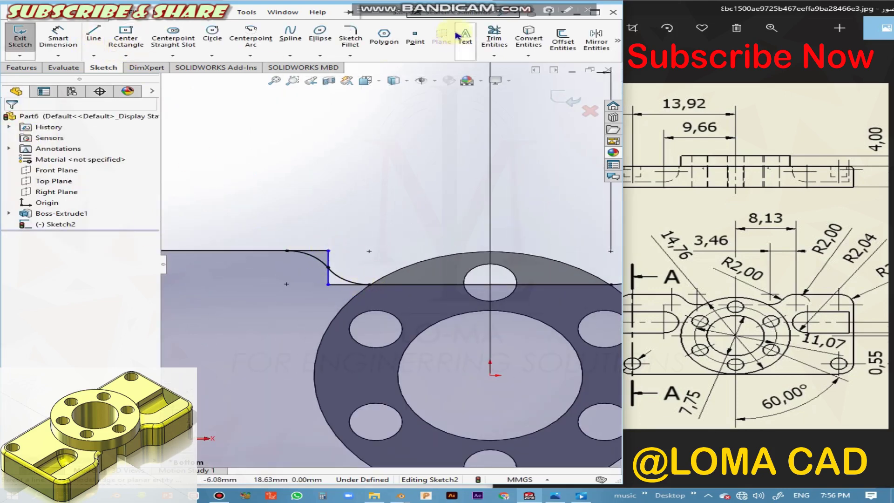
left_click(495, 40)
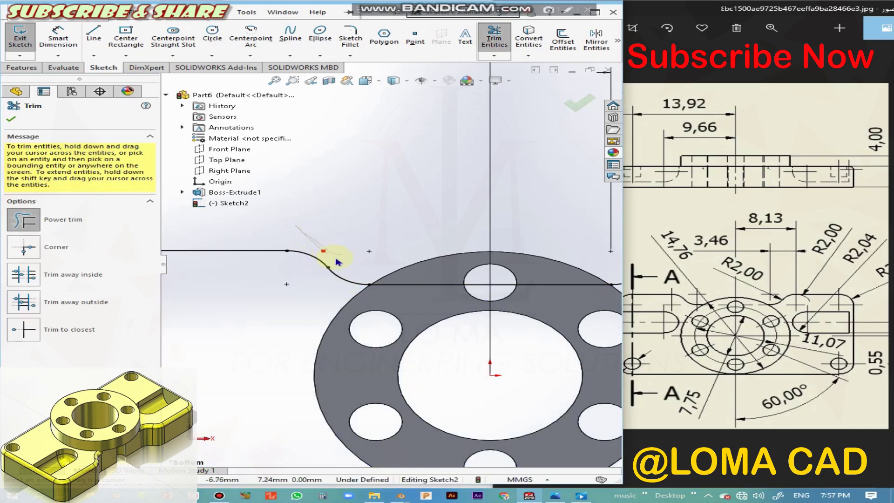
Step: Trim the leftover segment beside the mirrored left arc and confirm the outer profile is closed
left_click_drag(337, 262, 366, 253)
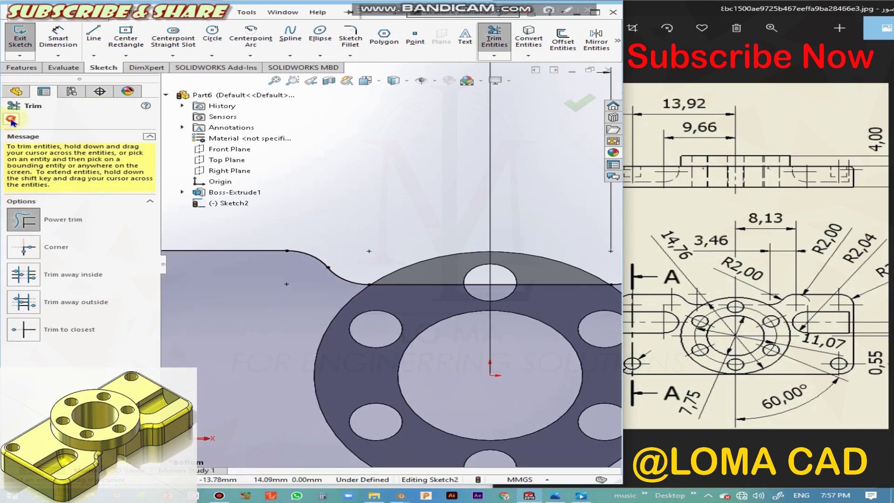
left_click(12, 120)
scroll(390, 264, "up", 3)
scroll(390, 263, "up", 3)
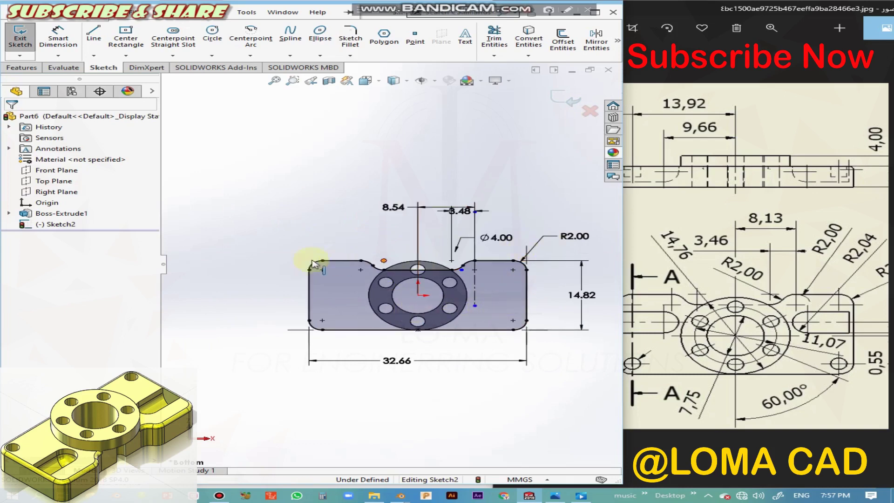
left_click(505, 279)
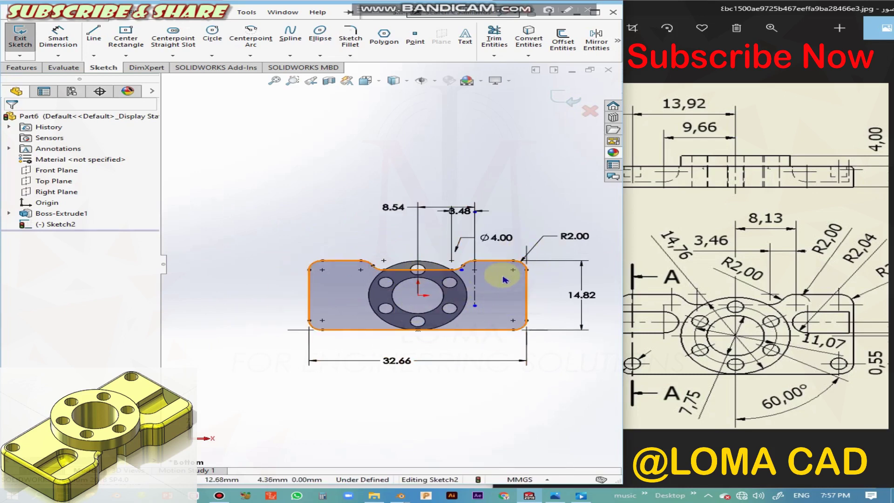
left_click(22, 68)
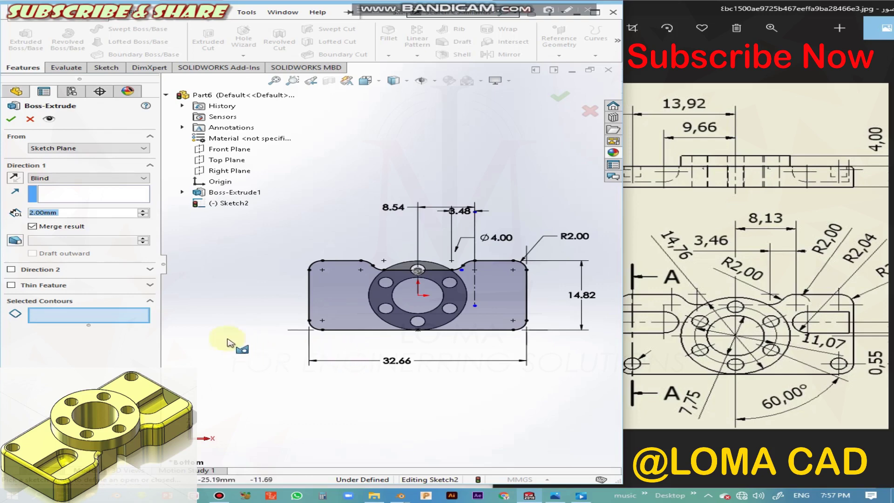
Step: Extrude three selected Sketch2 regions 4.00 mm Blind, then orbit to inspect the boss
left_click(823, 206)
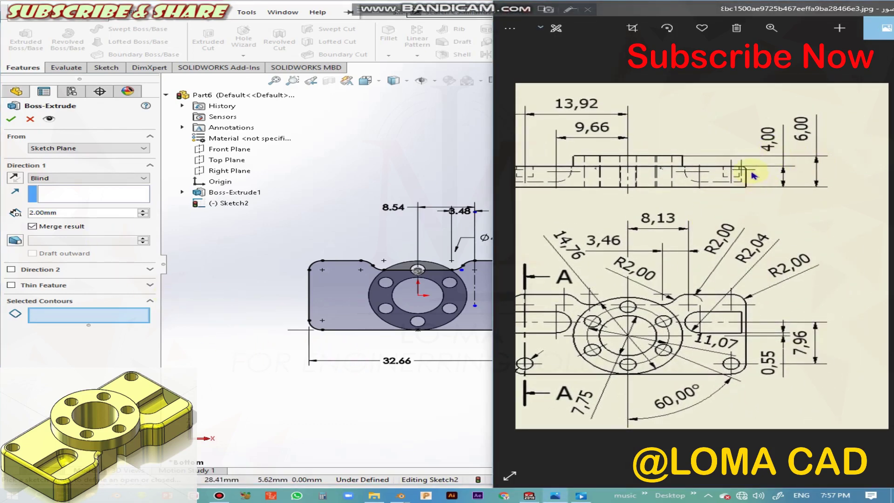
left_click(100, 213)
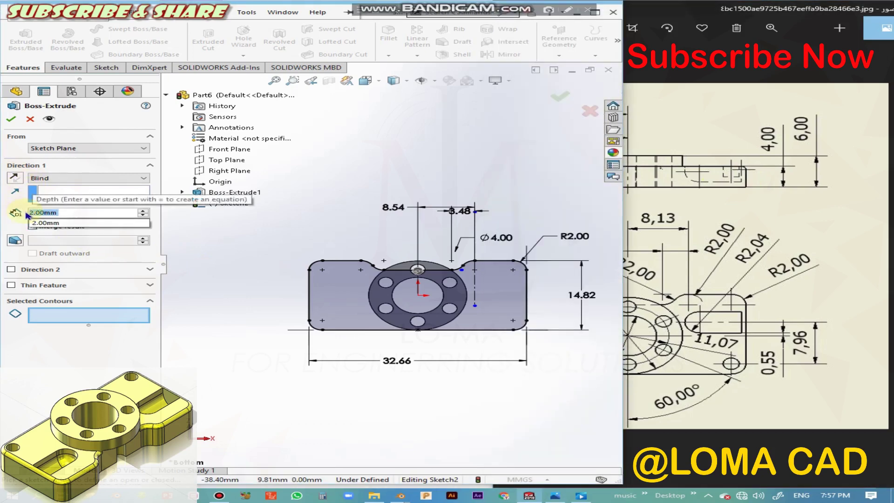
type("4")
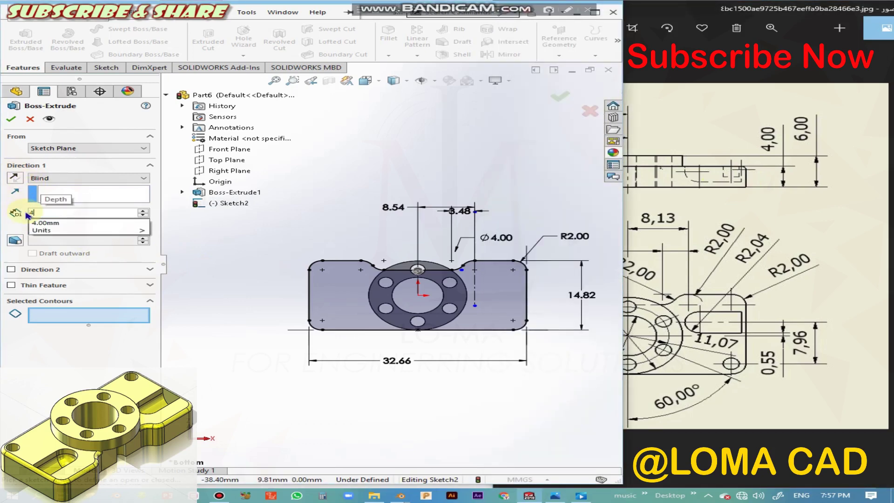
key("Return")
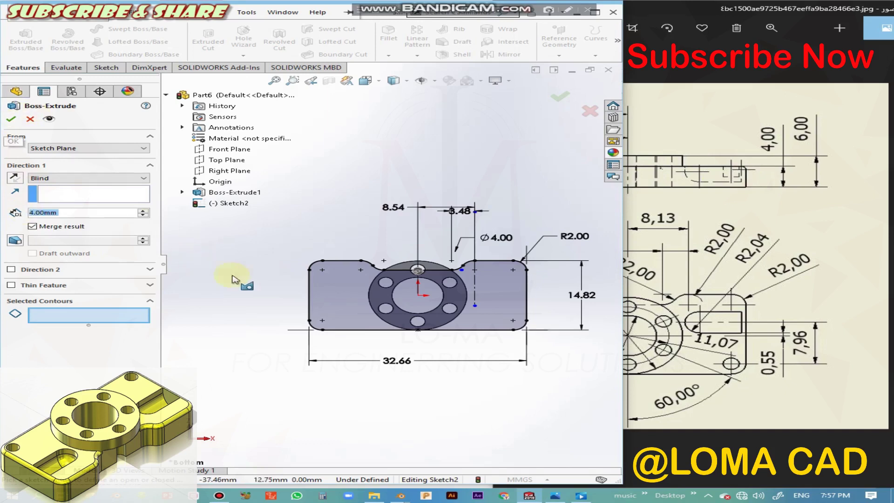
left_click(330, 301)
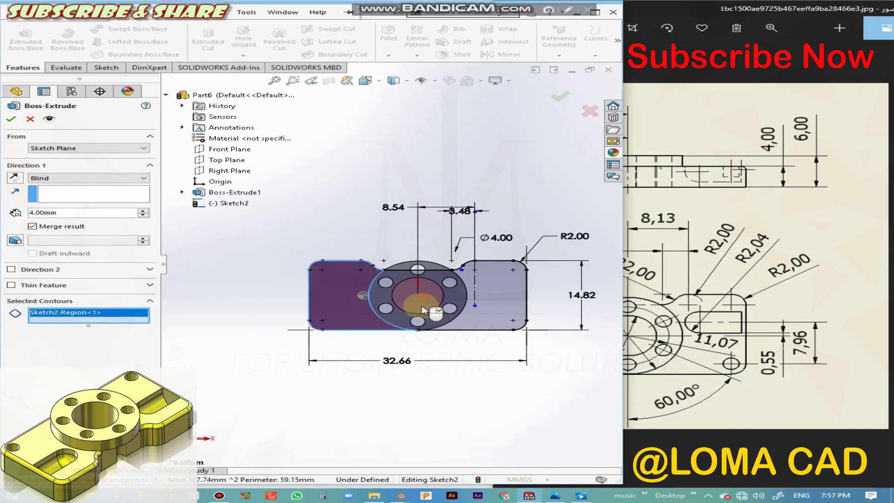
left_click(433, 316)
middle_click_drag(444, 355, 394, 284)
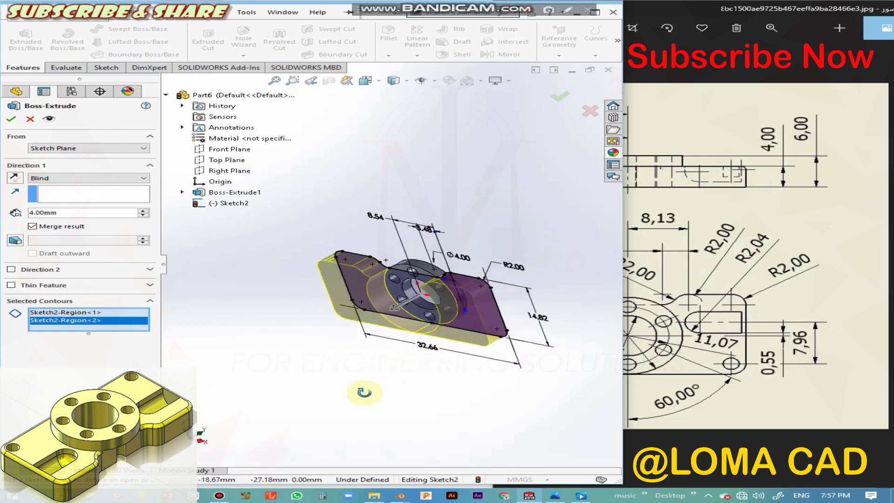
left_click(387, 285)
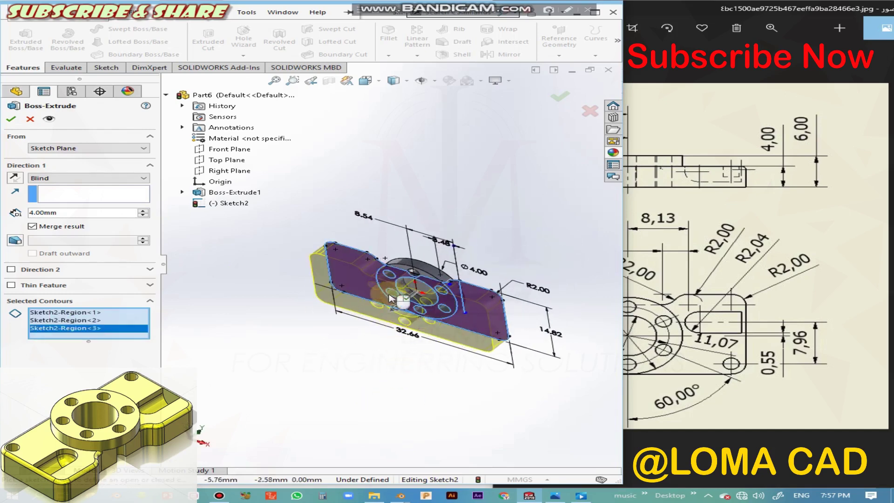
middle_click_drag(354, 362, 407, 358)
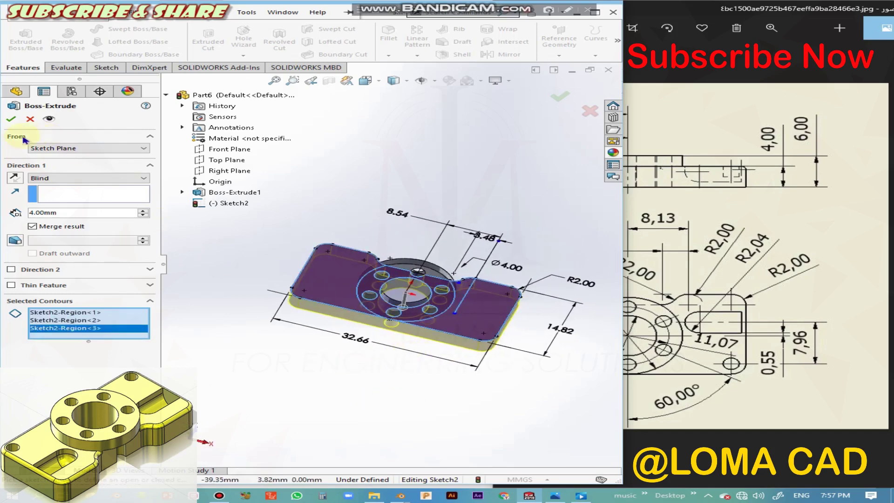
left_click(9, 119)
mouse_move(299, 359)
middle_mouse_down()
mouse_move(325, 375)
mouse_move(356, 464)
mouse_move(470, 400)
middle_mouse_up()
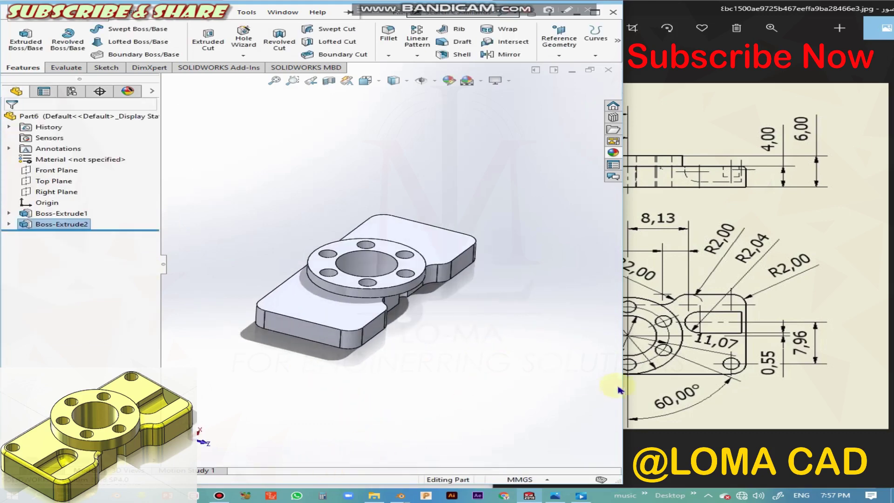
Step: Check the front view on the reference drawing, then start a new sketch on the part's face
left_click_drag(697, 317, 886, 317)
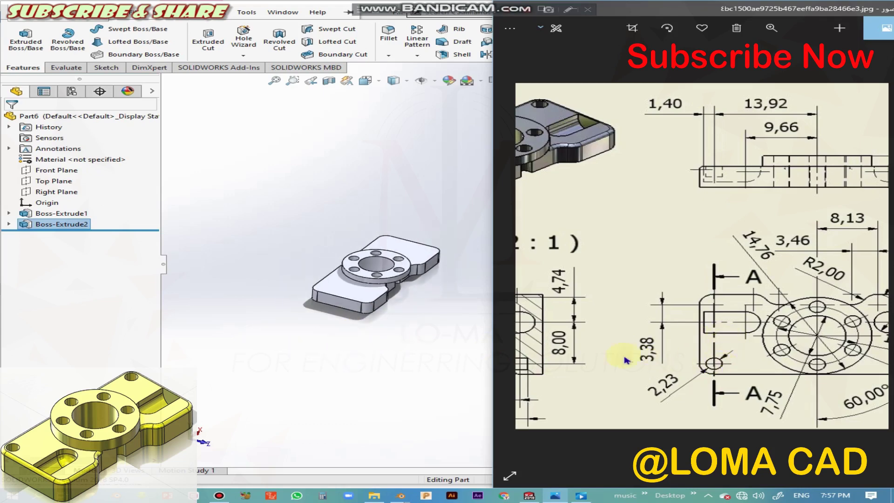
right_click(355, 289)
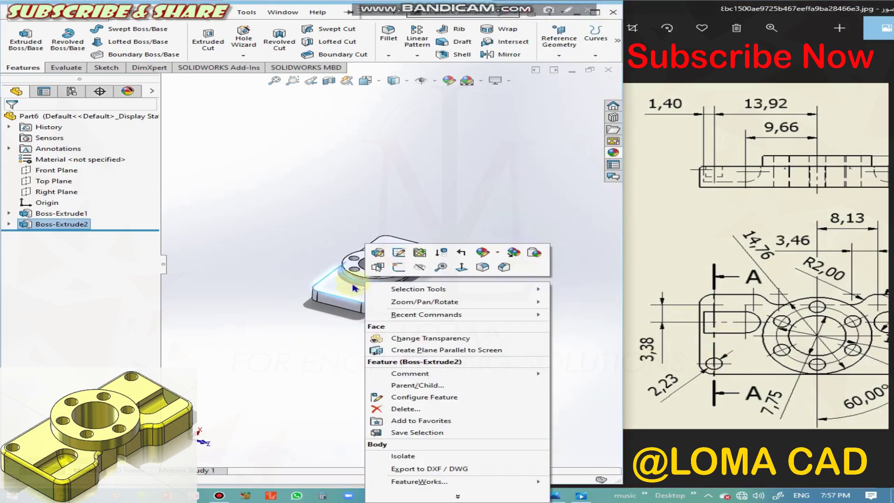
left_click(397, 267)
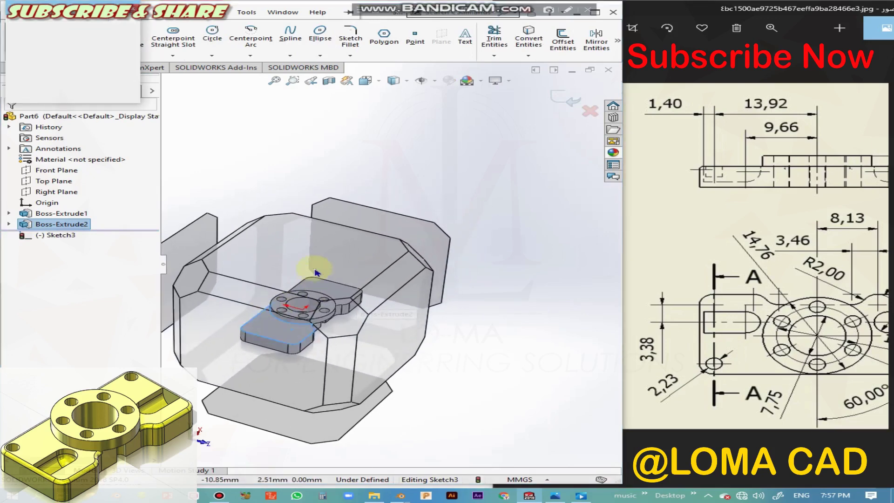
Step: Orient the view normal to the sketch plane and bring the right end into view
mouse_move(396, 427)
middle_mouse_down()
mouse_move(126, 329)
mouse_move(568, 329)
mouse_move(419, 236)
mouse_move(448, 199)
mouse_move(418, 219)
mouse_move(499, 245)
mouse_move(335, 221)
mouse_move(543, 320)
mouse_move(344, 347)
mouse_move(493, 170)
mouse_move(574, 255)
mouse_move(507, 261)
mouse_move(523, 240)
mouse_move(554, 255)
mouse_move(509, 250)
mouse_move(538, 233)
mouse_move(549, 311)
middle_mouse_up()
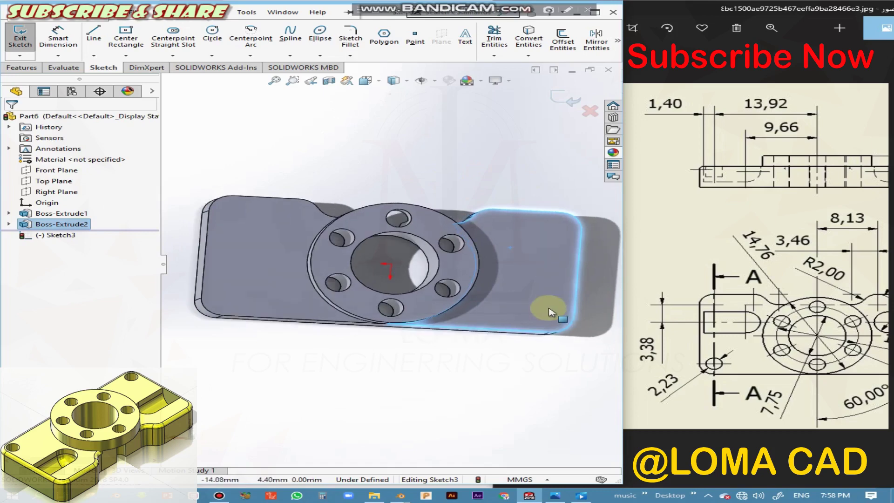
key("ctrl+8")
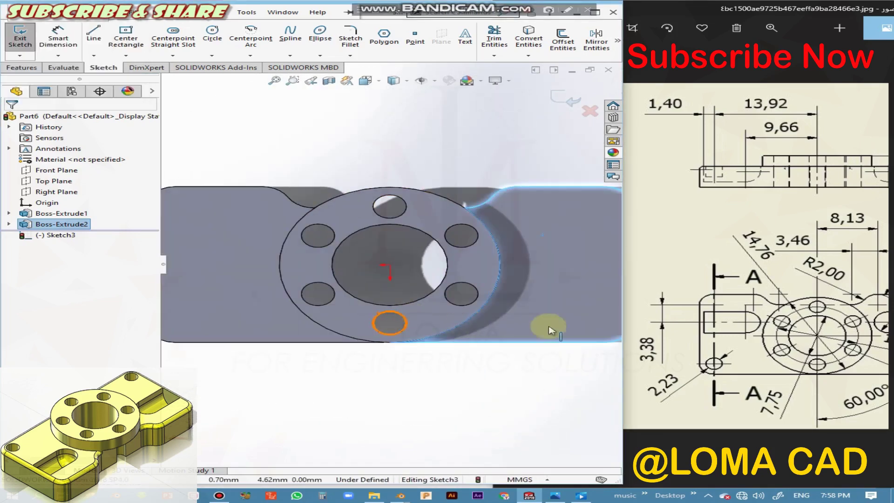
scroll(549, 328, "down", 2)
scroll(549, 319, "up", 3)
scroll(259, 184, "down", 2)
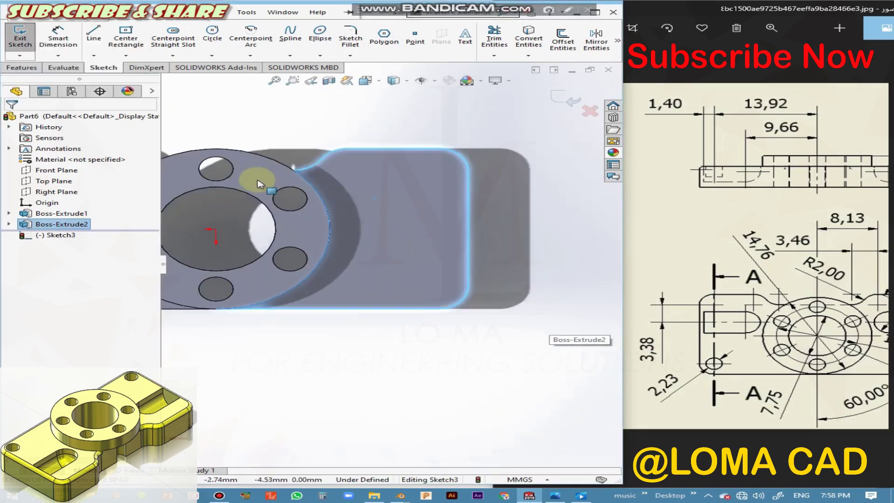
middle_click_drag(426, 275, 498, 324, "ctrl")
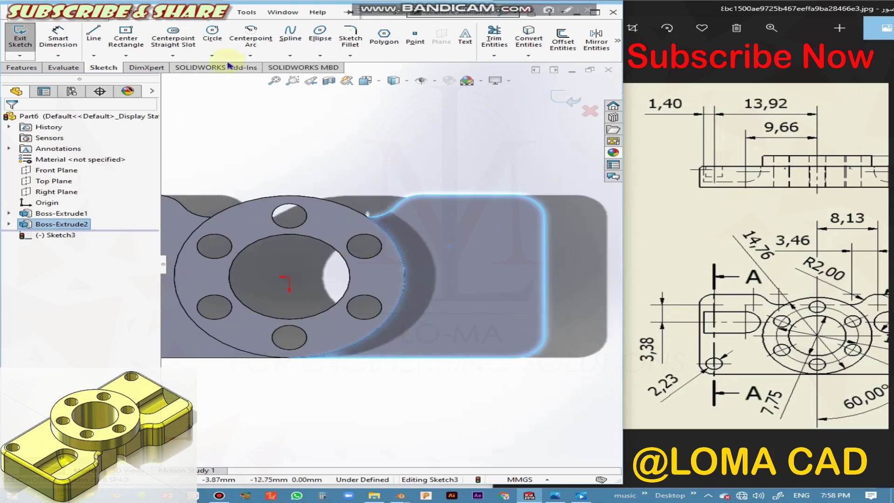
Step: Draw a circle near the lower-right rounded corner and dimension it Ø2.23
left_click(213, 41)
left_click(514, 338)
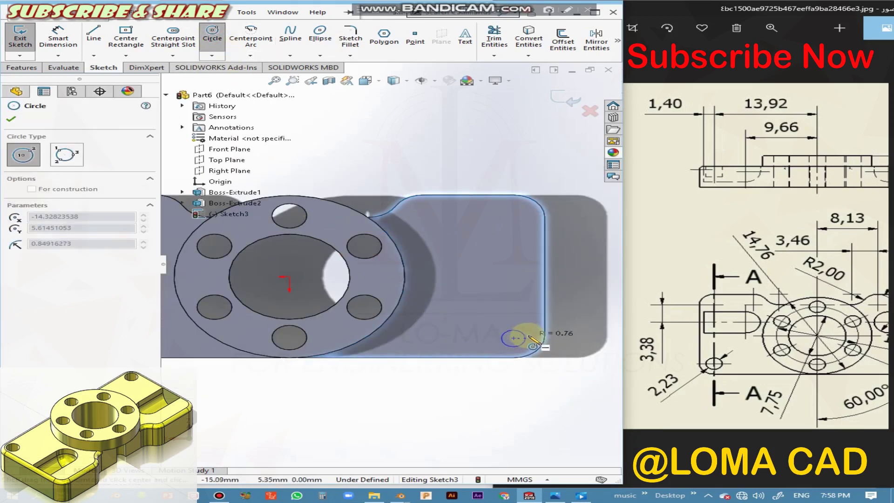
left_click(532, 341)
left_click(59, 40)
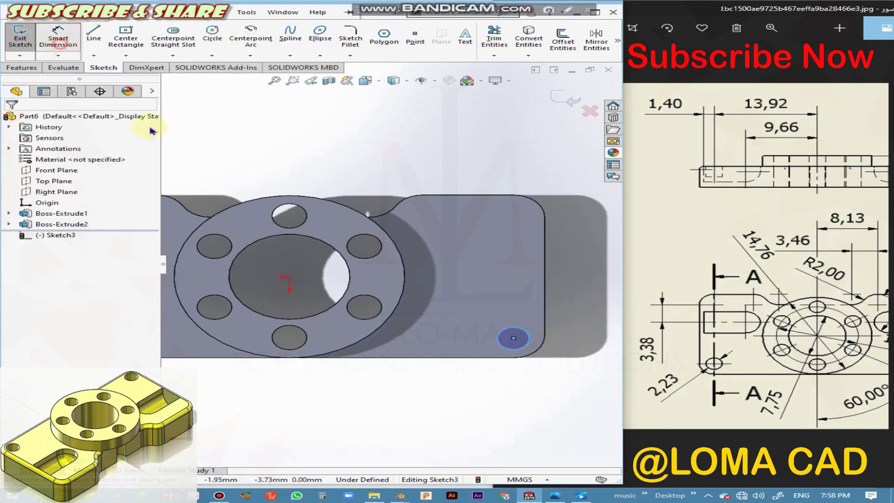
left_click(527, 336)
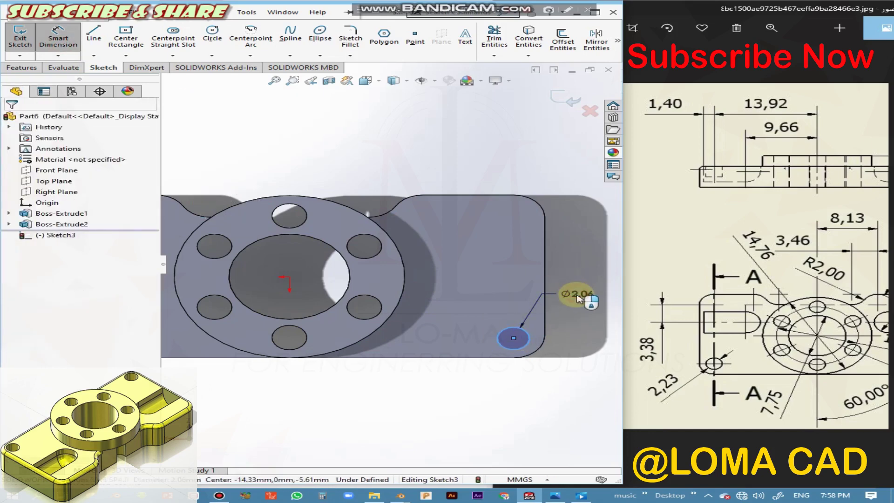
left_click(577, 298)
type("2.23")
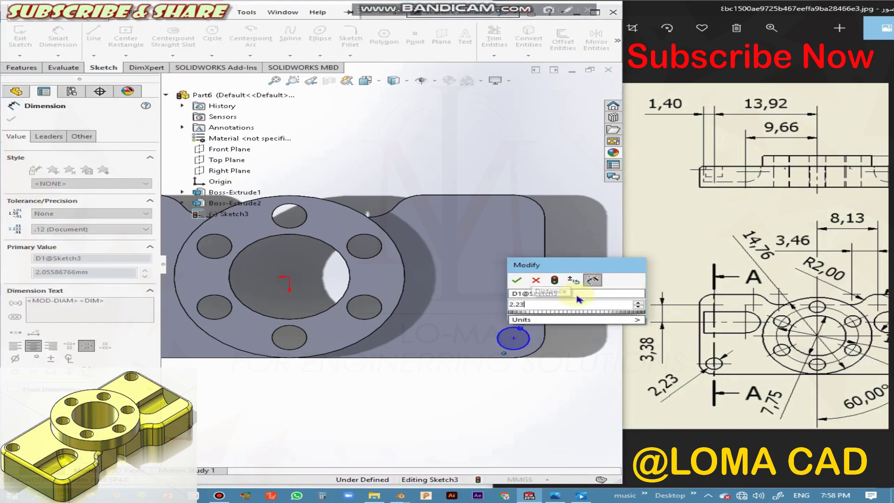
left_click(520, 278)
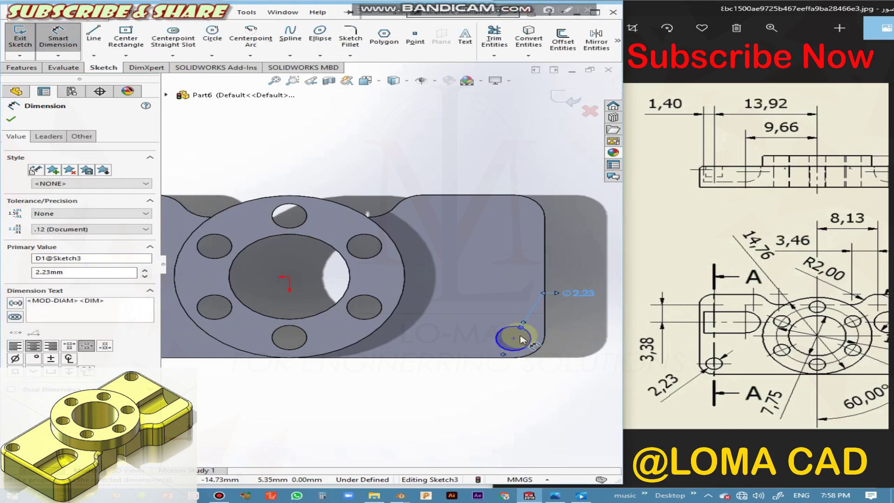
left_click(19, 122)
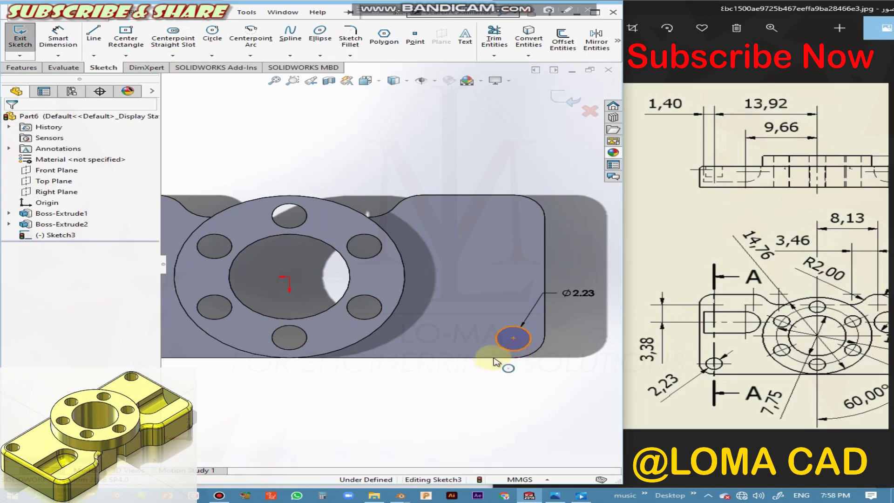
left_click(517, 349)
Step: Make the Ø2.23 circle concentric with the rounded corner edge, then zoom to fit
left_click(536, 356, "ctrl")
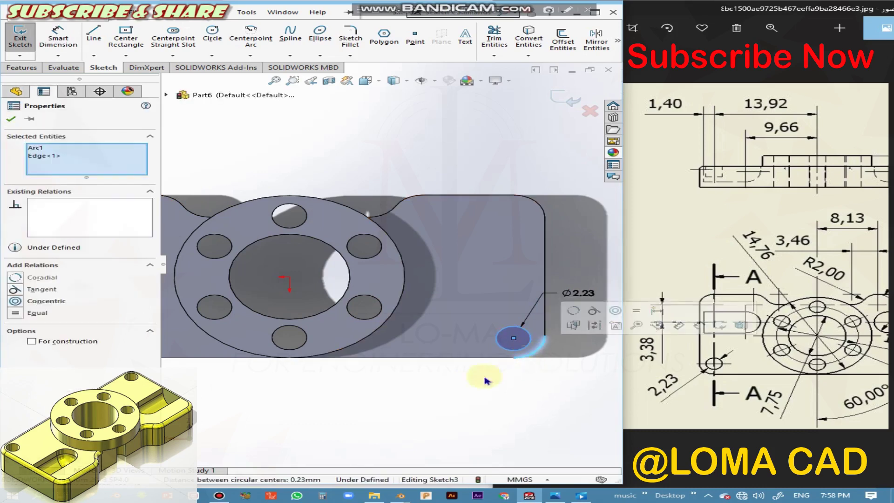
left_click(38, 301)
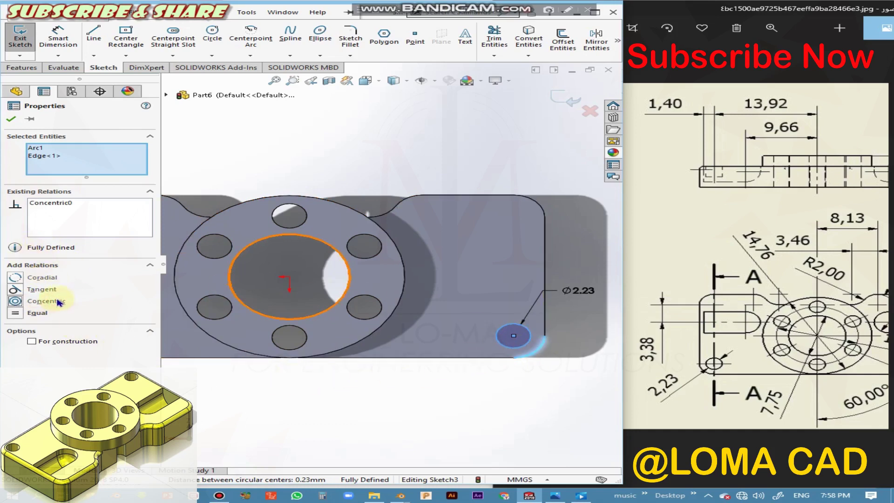
left_click(16, 121)
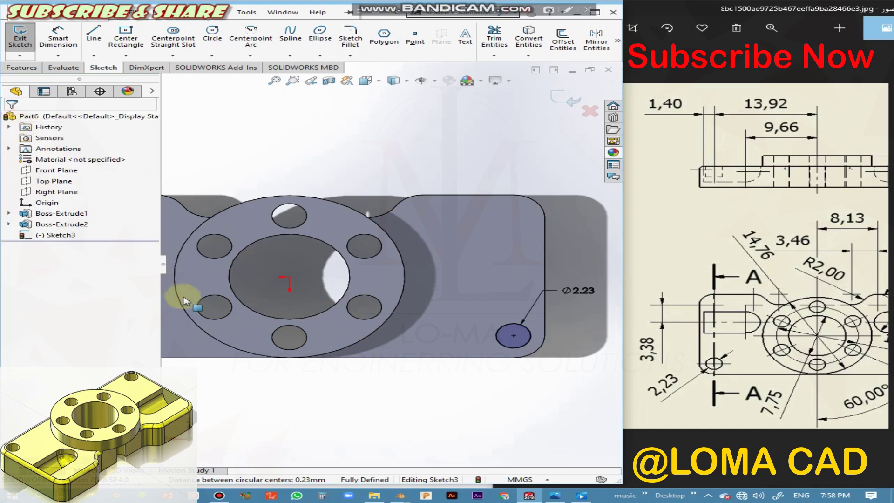
key("f")
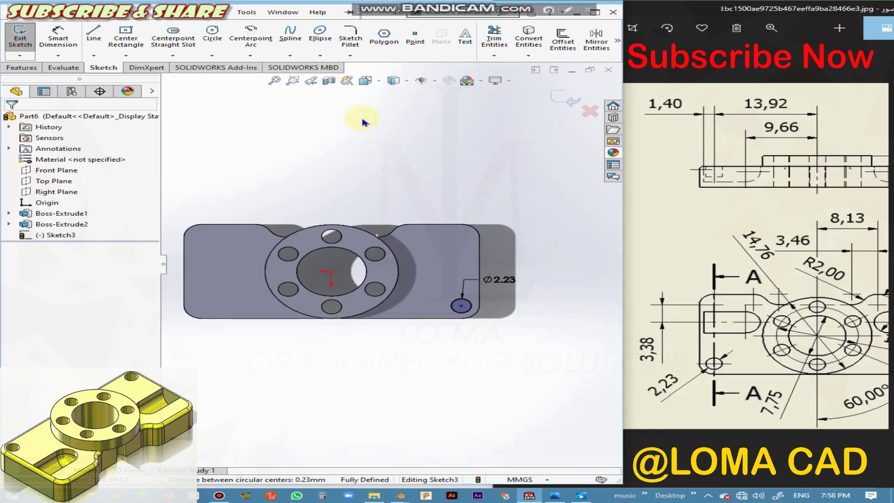
left_click(12, 68)
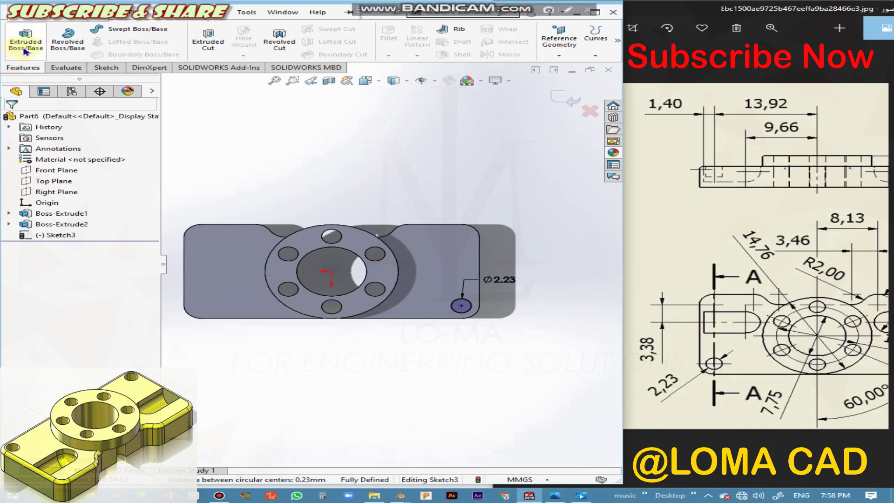
Step: After checking section A-A on the drawing, cut the Ø2.23 circle 2 mm deep as Cut-Extrude1
left_click(735, 272)
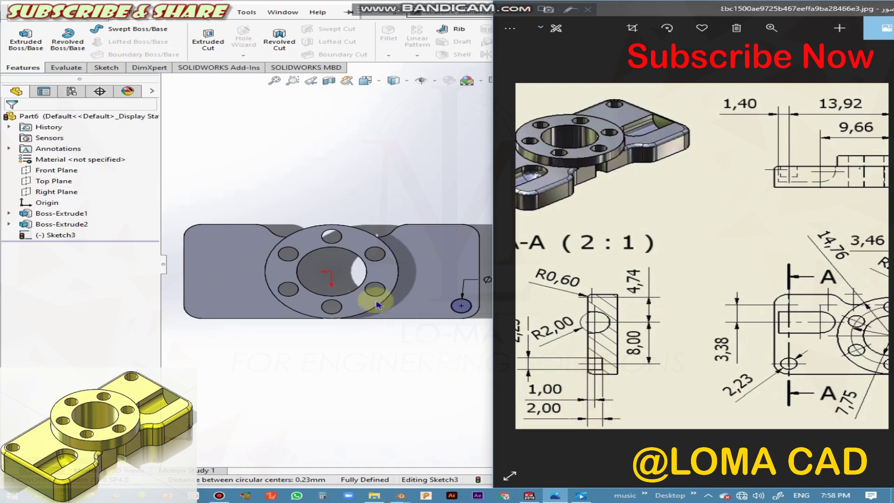
left_click(386, 348)
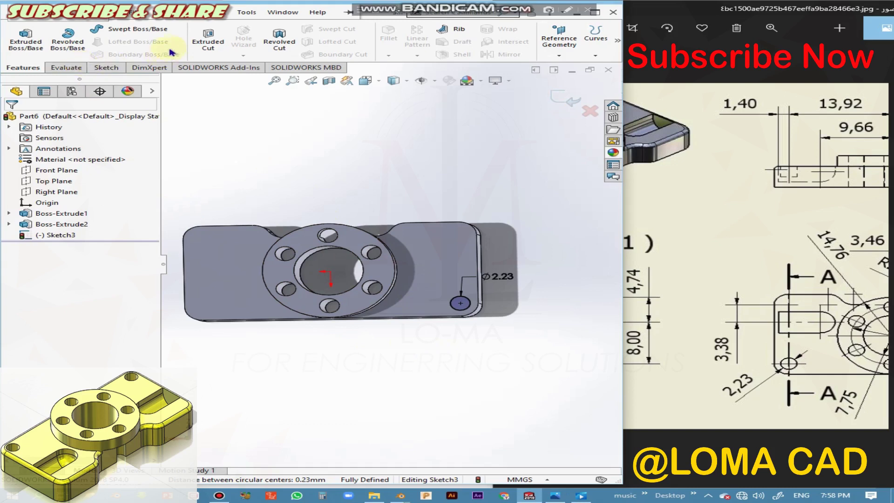
left_click(209, 40)
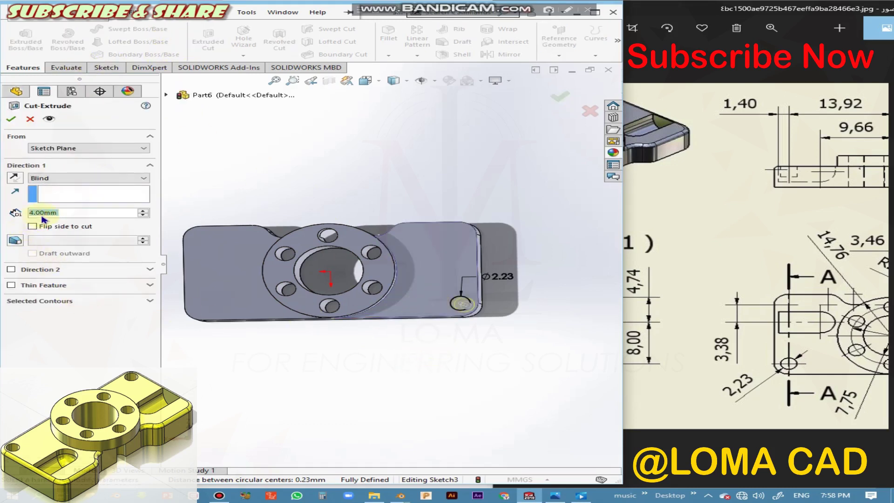
type("2")
key("Return")
left_click(9, 117)
mouse_move(349, 389)
middle_mouse_down()
mouse_move(425, 295)
mouse_move(448, 339)
mouse_move(416, 337)
middle_mouse_up()
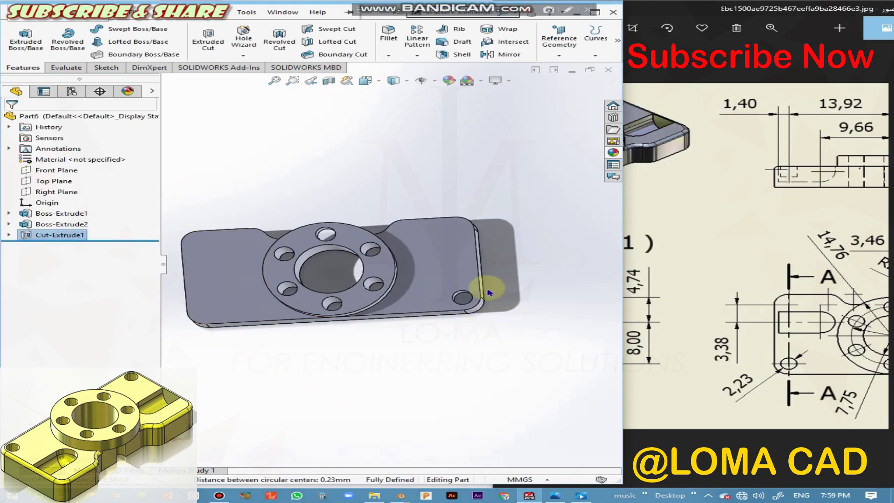
left_click(505, 54)
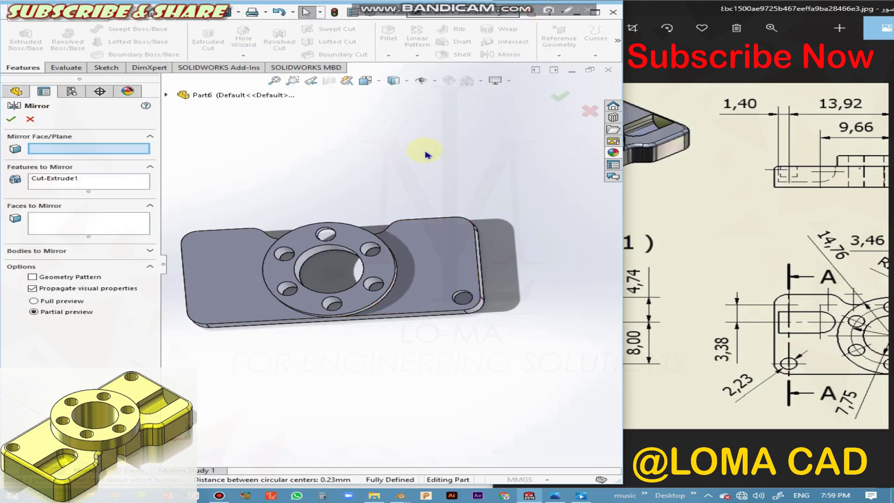
Step: Mirror Cut-Extrude1 across the Right Plane, creating Mirror1 with a matching left-end hole
left_click(167, 95)
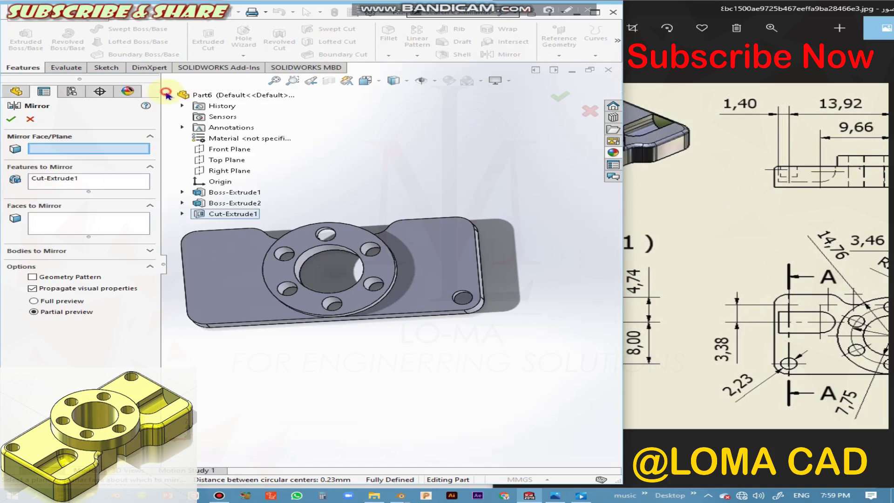
left_click(211, 171)
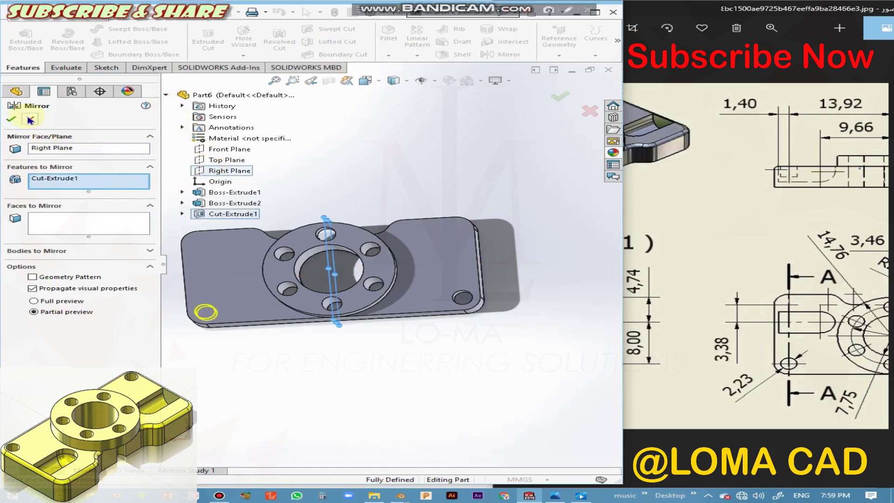
right_click(196, 333)
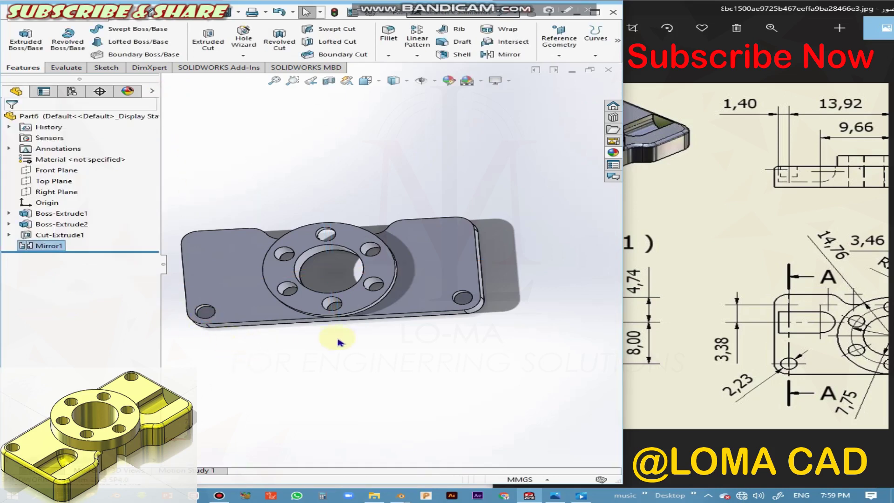
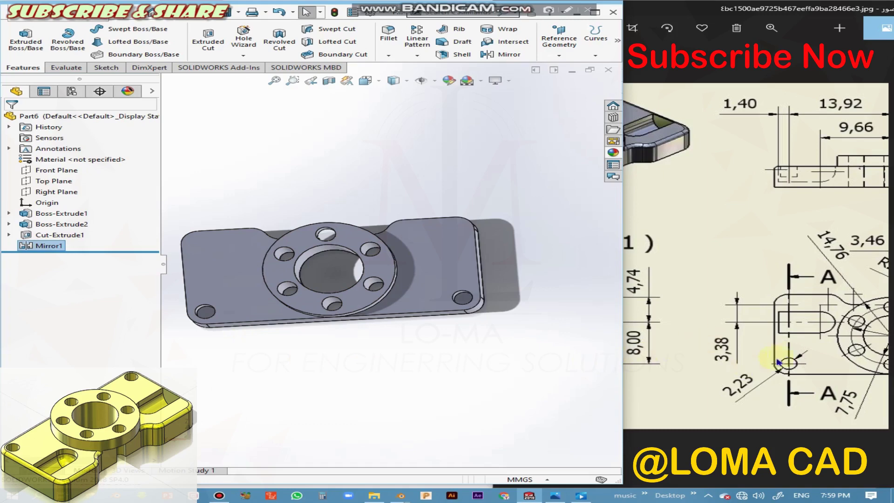
Step: Start a new sketch on the plate's top face at its left end
left_click_drag(807, 348, 636, 338)
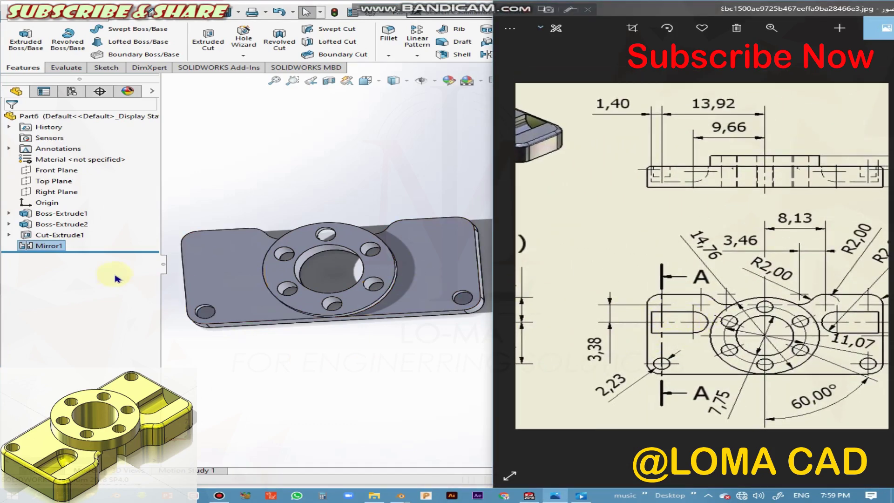
left_click(222, 288)
right_click(219, 279)
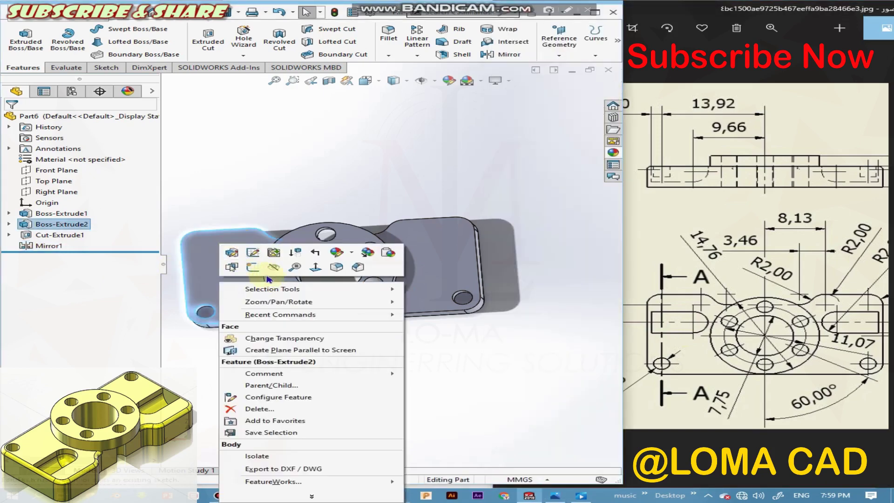
left_click(245, 269)
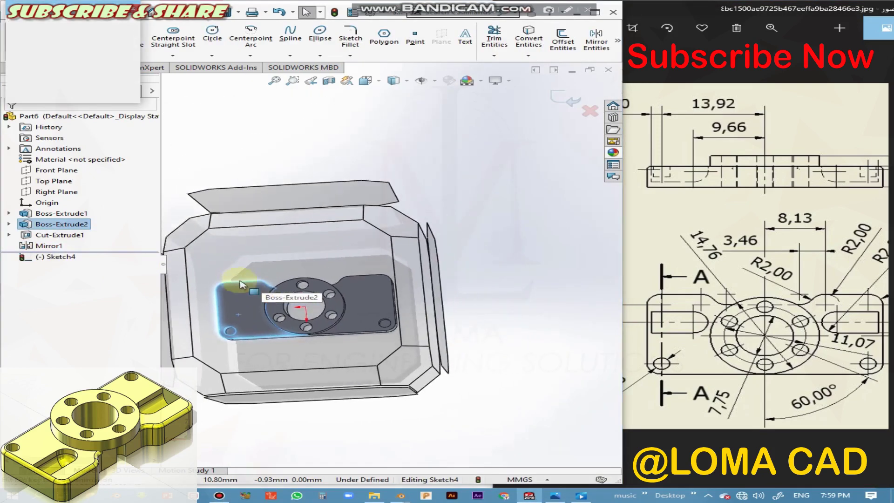
scroll(255, 269, "up", 3)
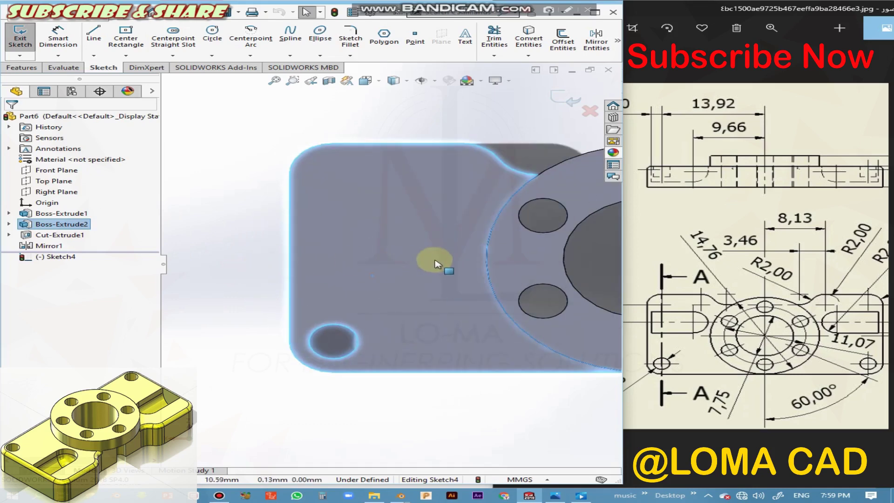
Step: Pan the reference drawing to review the slot dimensions, including the right-hand slot
left_click(734, 305)
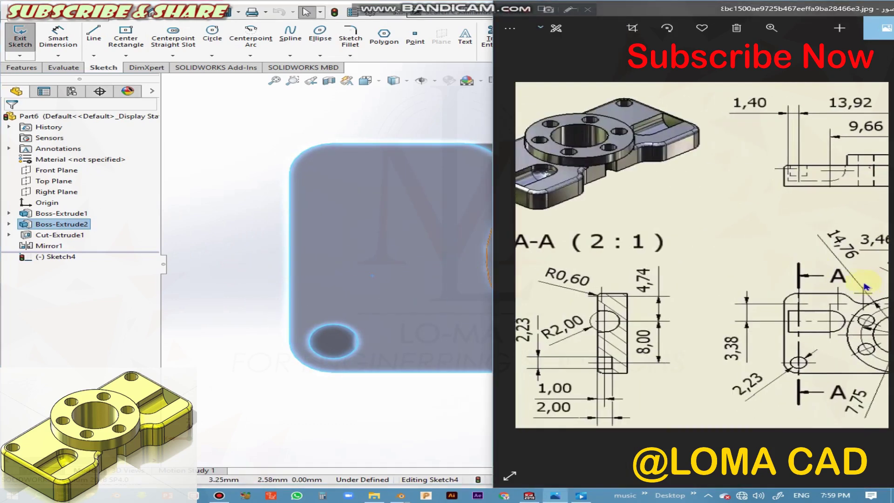
mouse_move(772, 268)
left_mouse_down()
mouse_move(742, 309)
mouse_move(688, 300)
mouse_move(697, 328)
left_mouse_up()
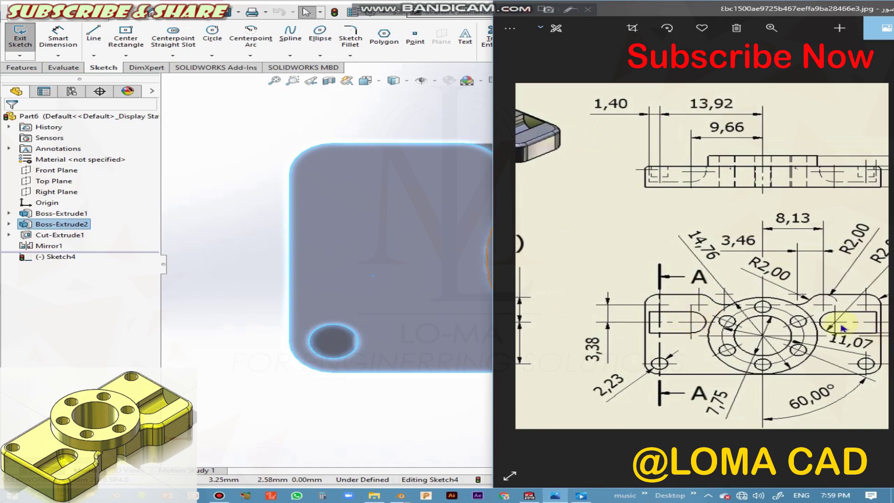
left_click_drag(841, 328, 841, 265)
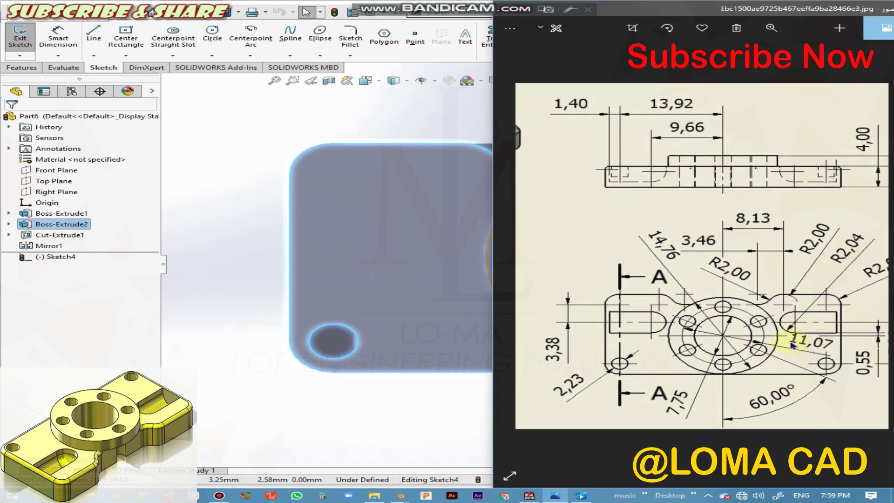
left_click_drag(817, 333, 799, 321)
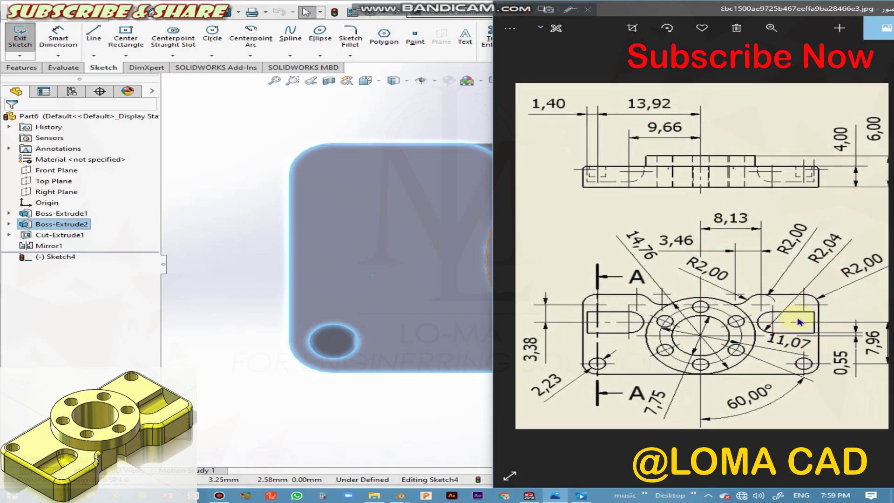
left_click_drag(847, 340, 763, 341)
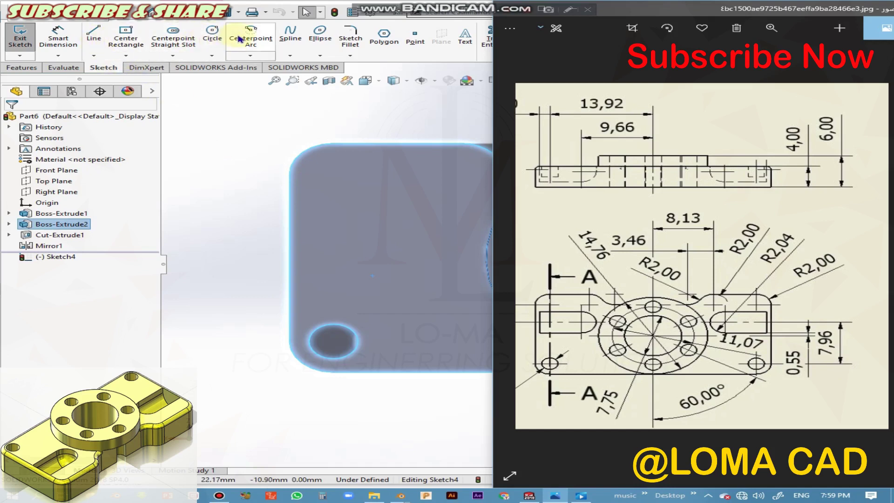
Step: Draw a horizontal centerline from the plate's left side toward the round boss
left_click(94, 56)
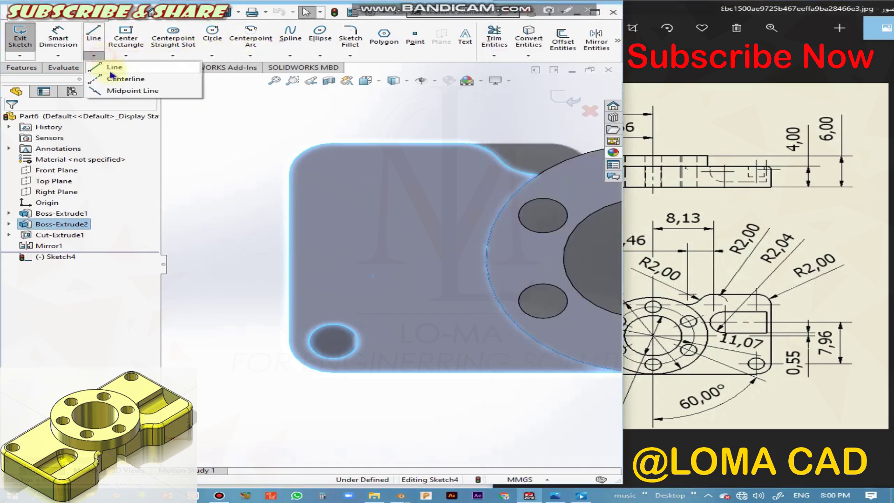
left_click(109, 76)
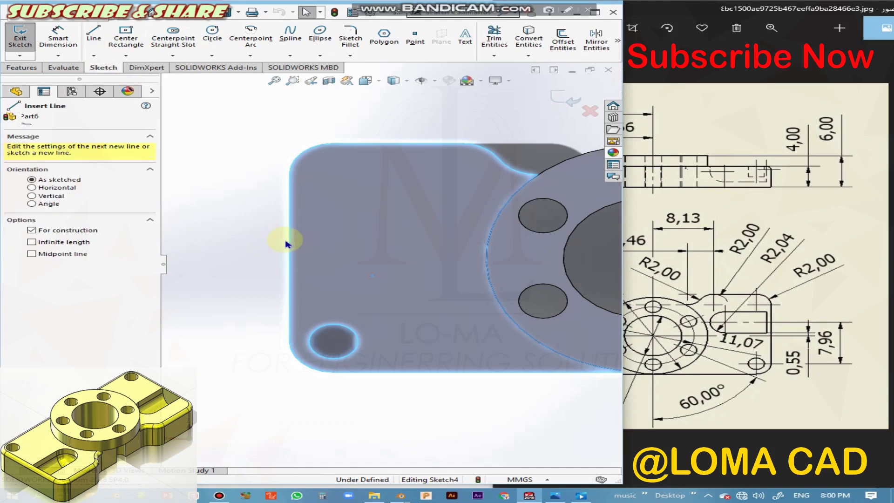
left_click(274, 213)
left_click(434, 212)
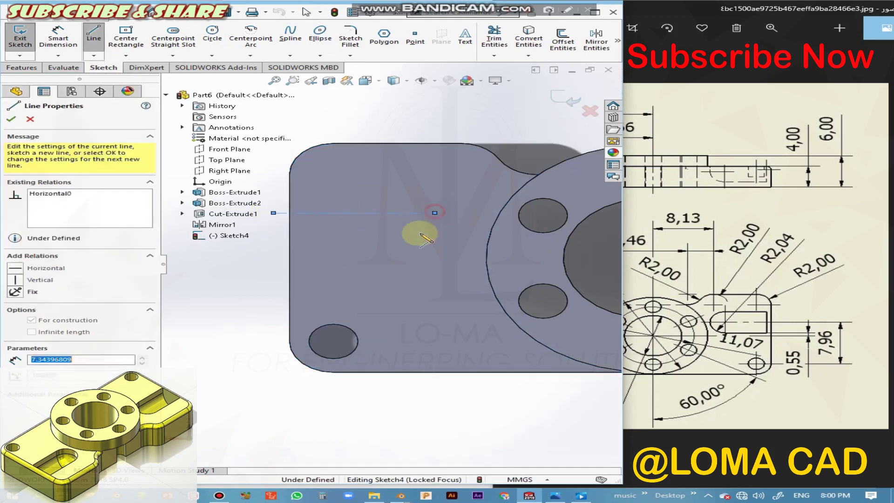
key("Escape")
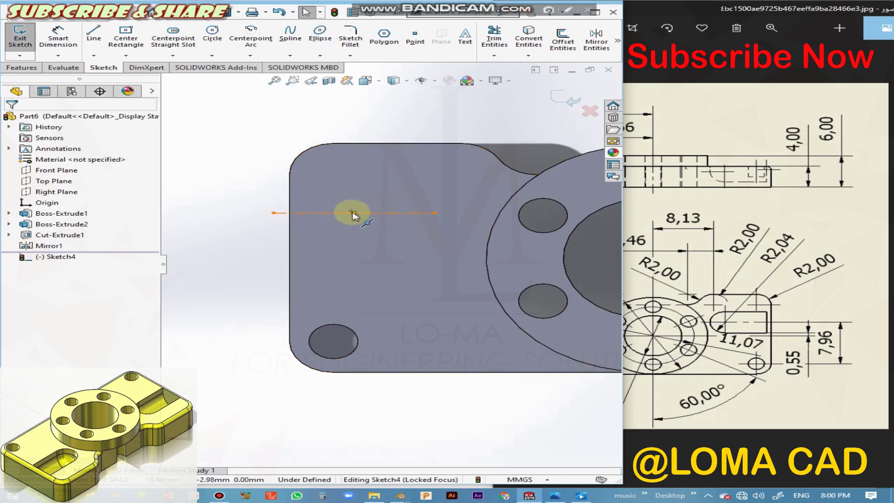
left_click(354, 213)
left_click(333, 341, "ctrl")
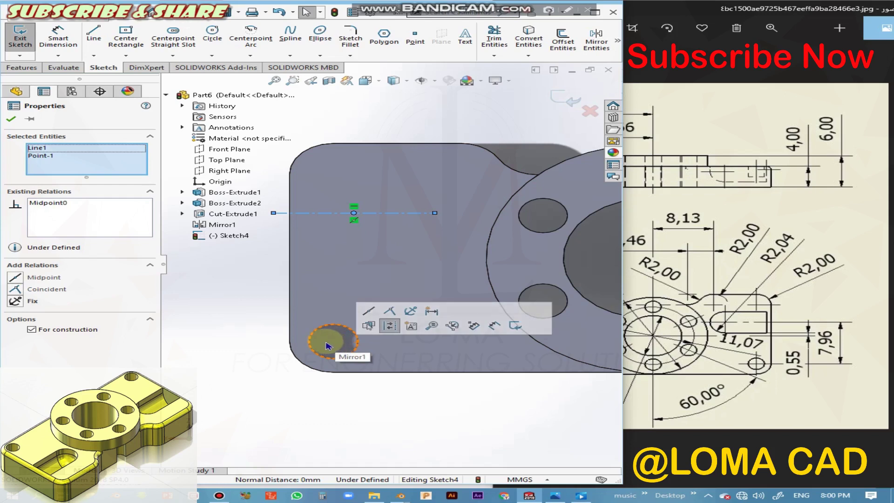
key("Escape")
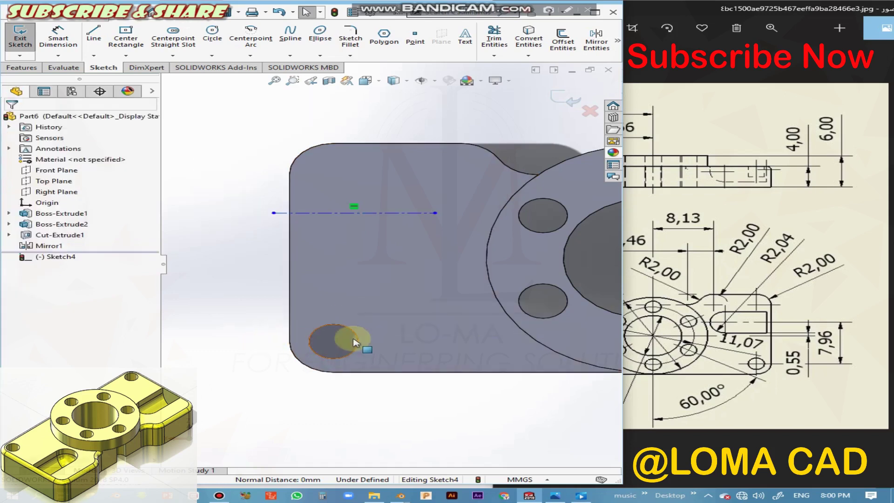
Step: Convert the corner hole edge into the sketch and make the centerline midpoint vertical to its centre
left_click(354, 339)
left_click(530, 48)
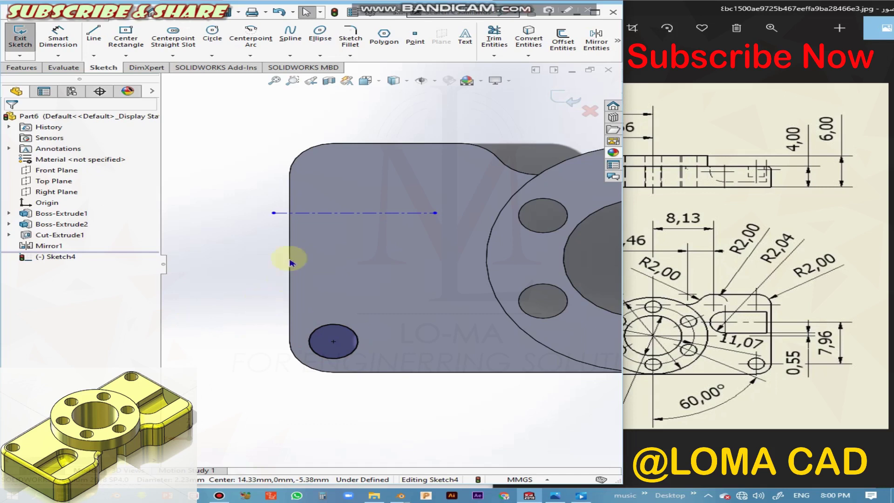
left_click(354, 214)
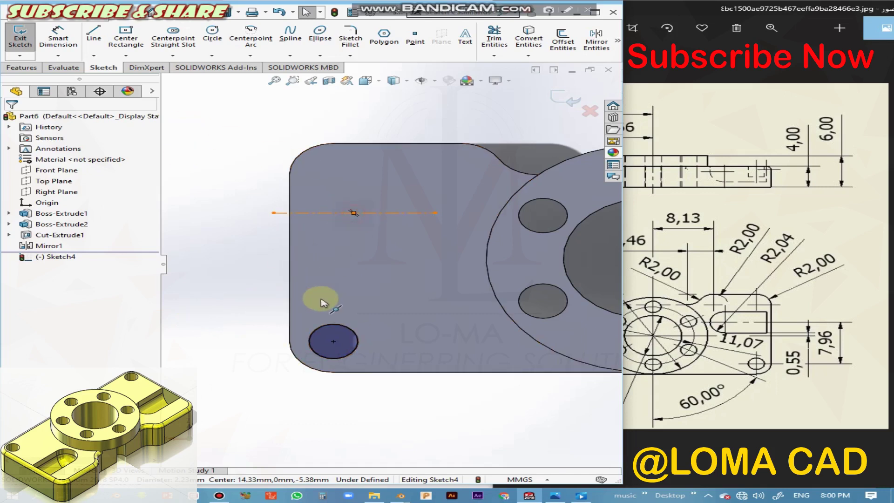
left_click(334, 341, "ctrl")
left_click(40, 289)
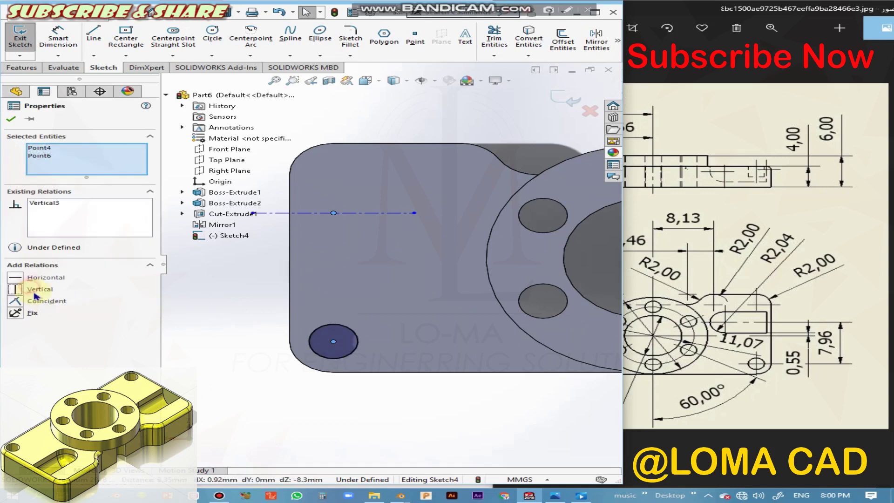
Step: Dimension the centerline midpoint 7.96 mm from the hole centre
left_click(58, 37)
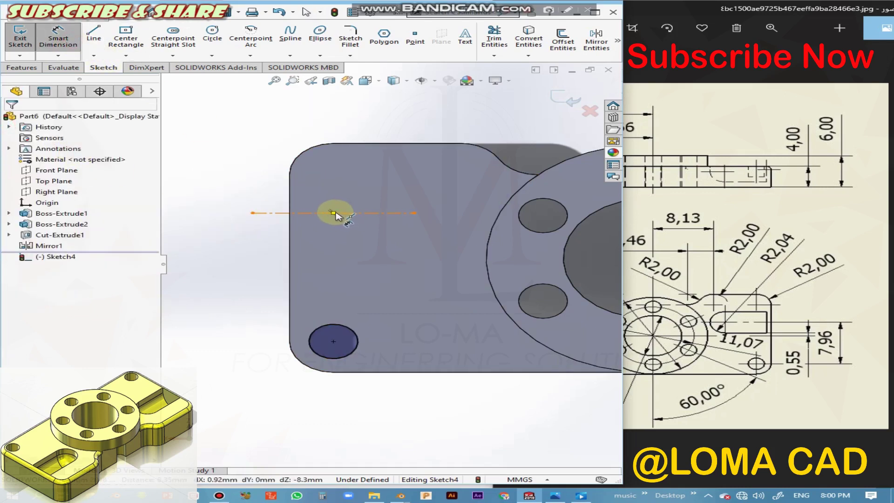
left_click(334, 213)
left_click(333, 341)
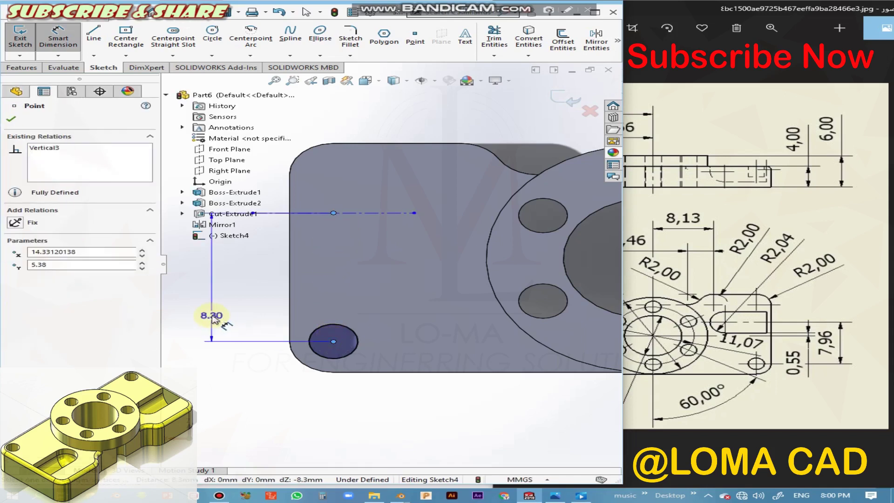
left_click(375, 336)
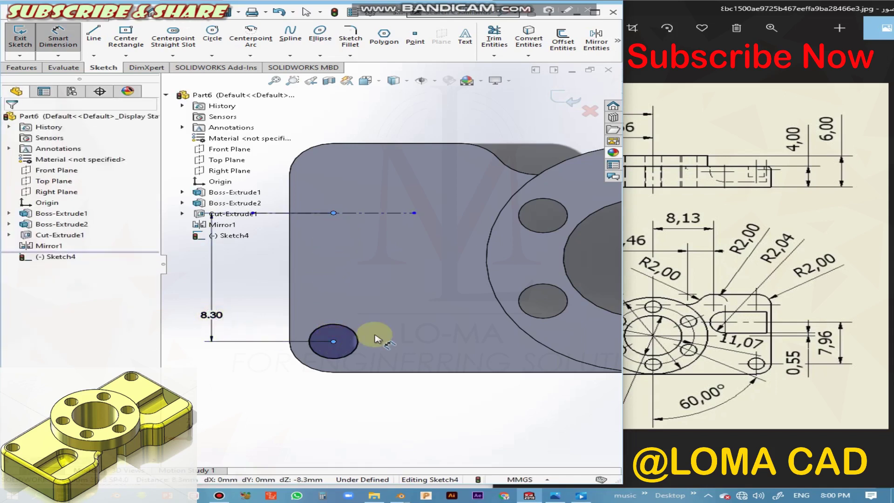
type("7.9")
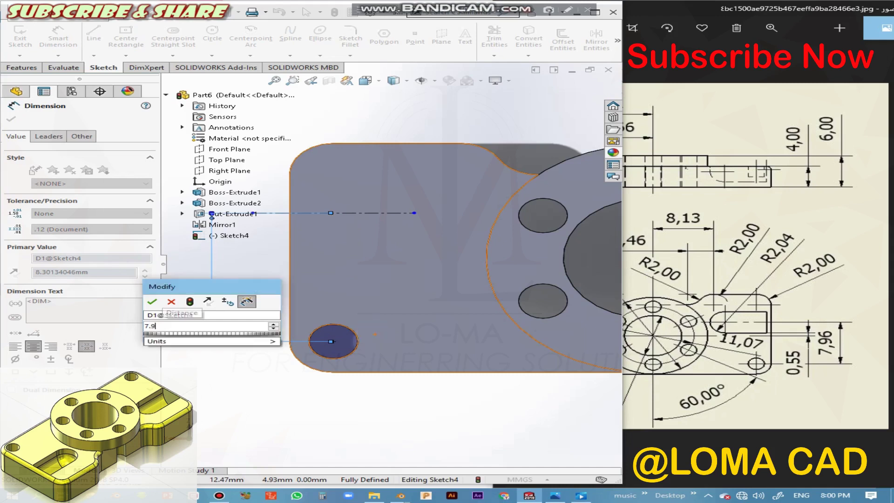
type("6")
key("Return")
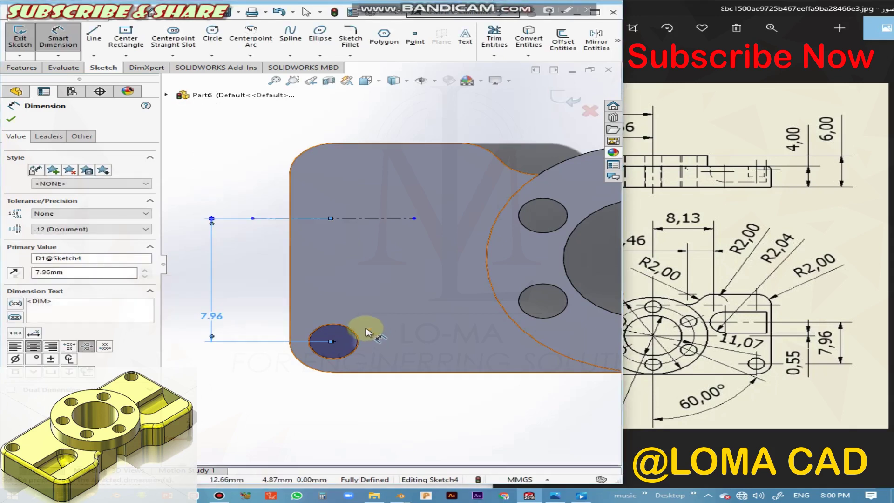
key("Escape")
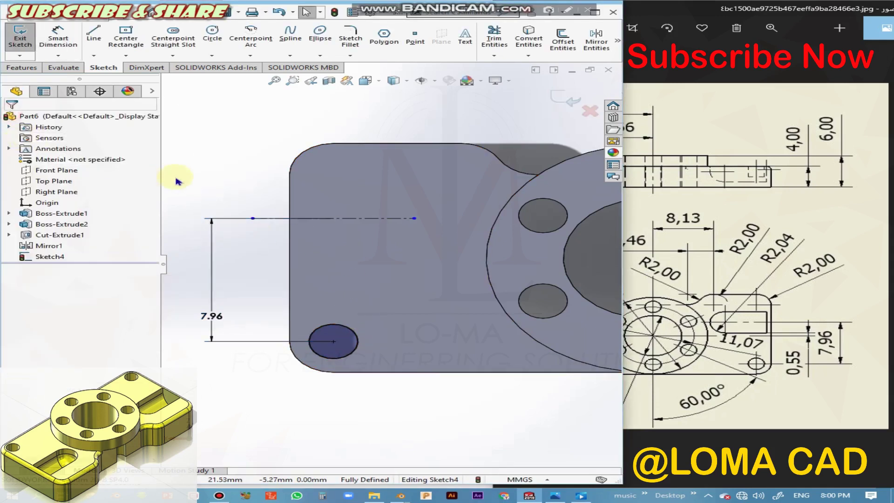
Step: Draw a centre-point half-circle arc on the centerline for the slot end
left_click(249, 52)
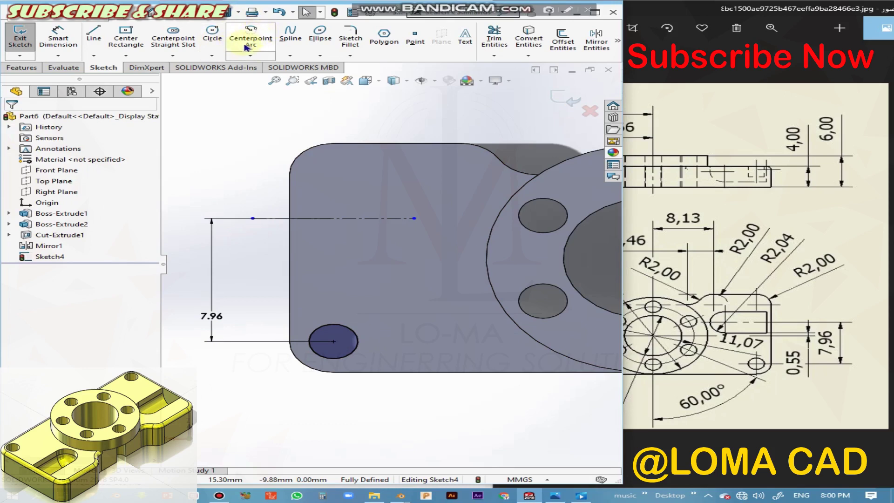
left_click(264, 42)
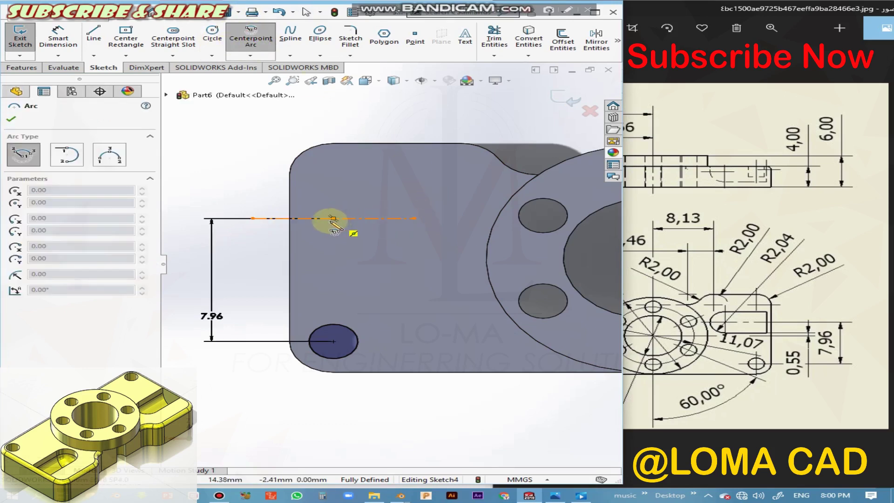
left_click(333, 218)
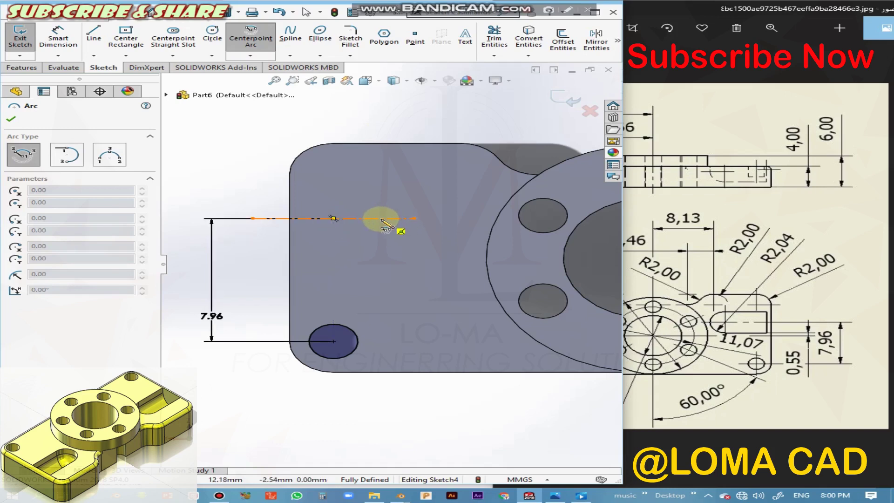
left_click(381, 218)
left_click(380, 196)
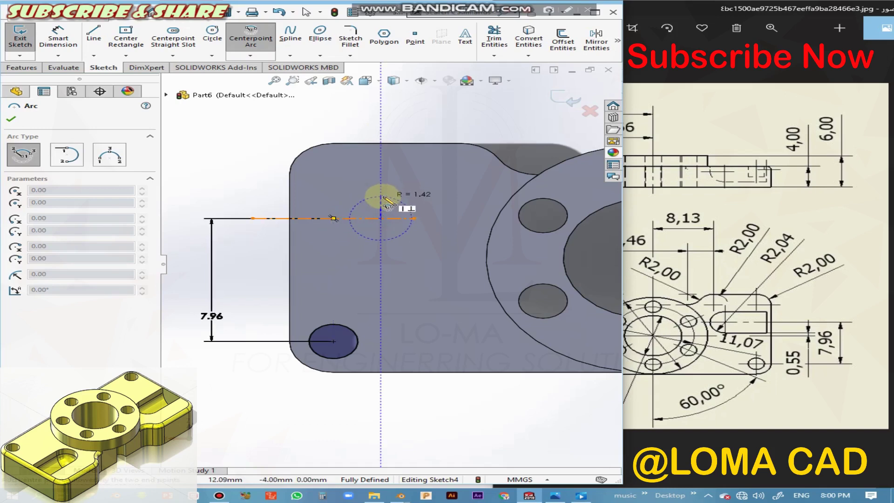
left_click(380, 241)
key("Escape")
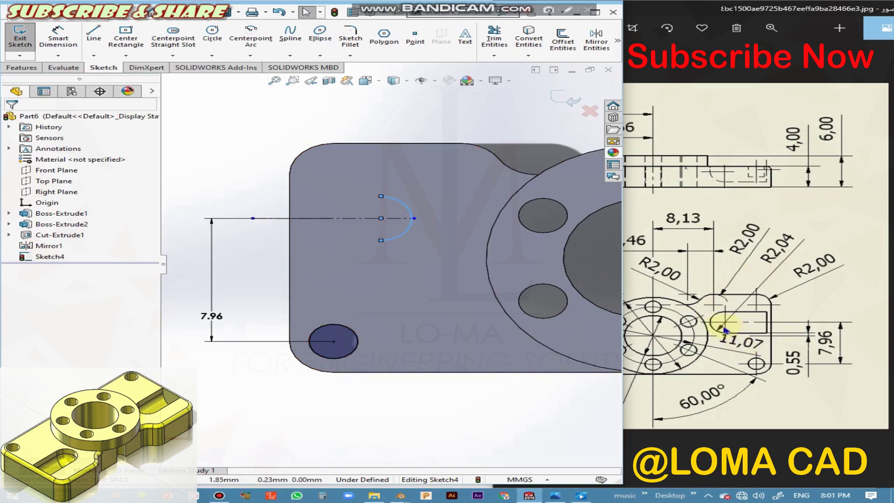
Step: Check the reference drawing and switch to a Normal To view of the sketch
left_click(708, 286)
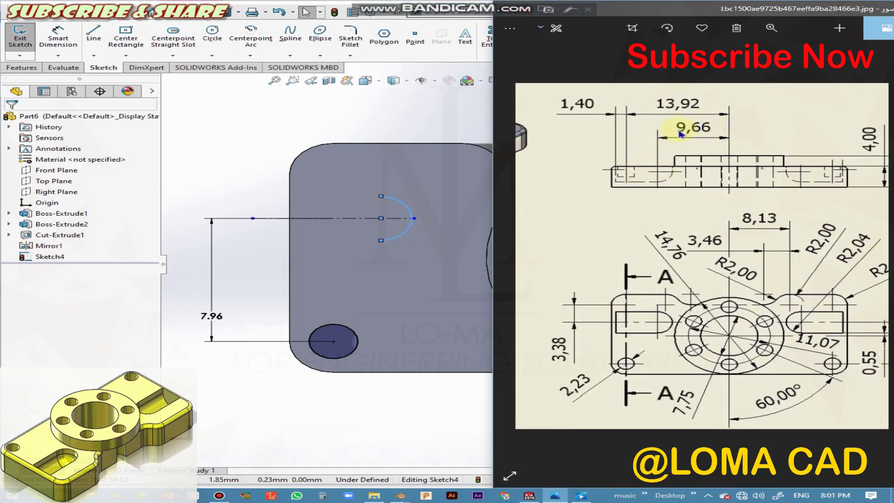
scroll(419, 274, "up", 3)
scroll(436, 273, "up", 3)
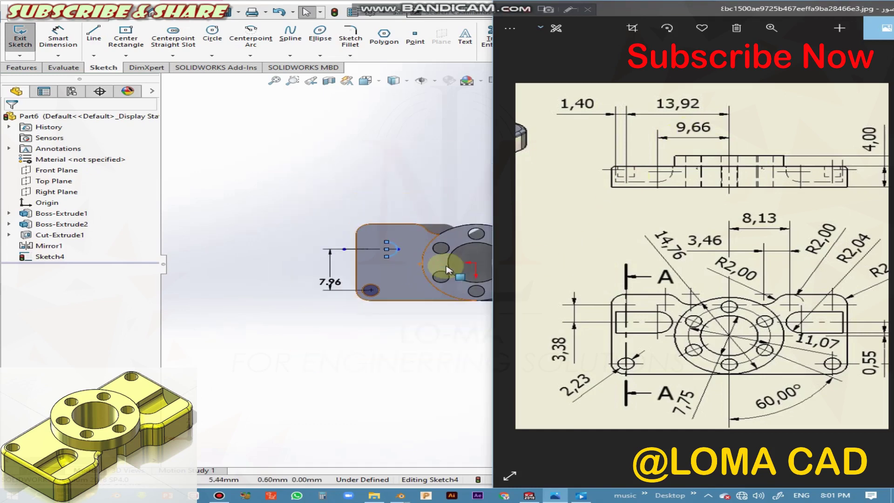
mouse_move(456, 273)
middle_mouse_down()
mouse_move(377, 275)
mouse_move(405, 279)
middle_mouse_up()
key("space")
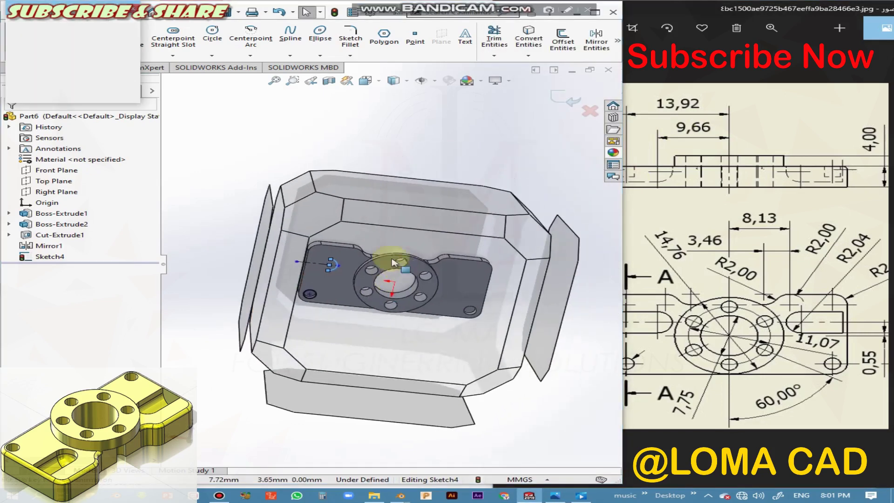
left_click(336, 321)
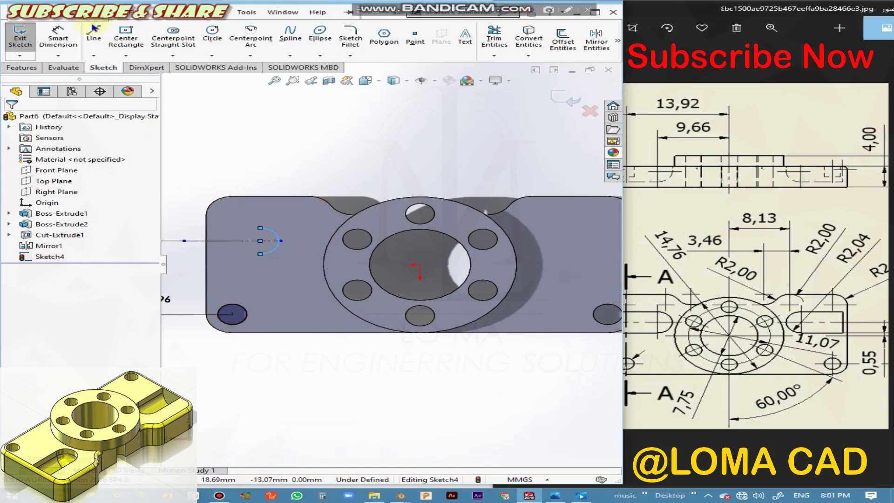
Step: Dimension the arc centre 9.66 mm from the origin and its radius to 2.04 mm
left_click(259, 241)
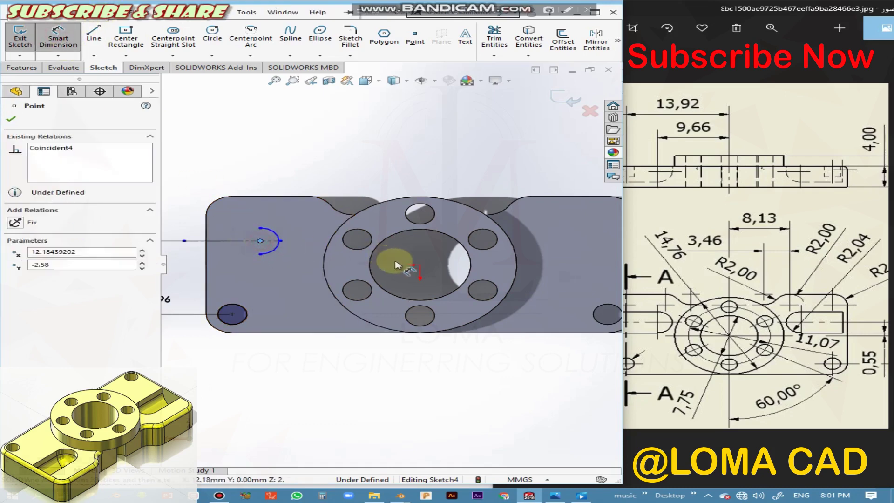
left_click(419, 265)
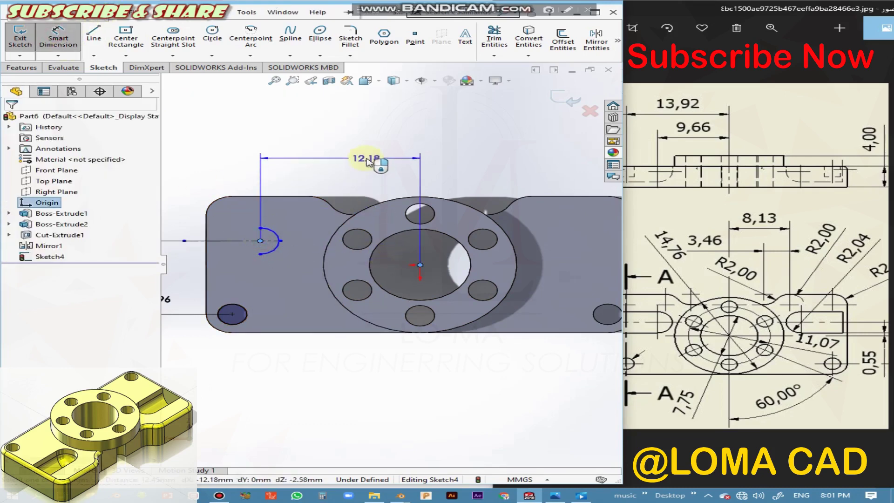
left_click(359, 157)
type("9.66")
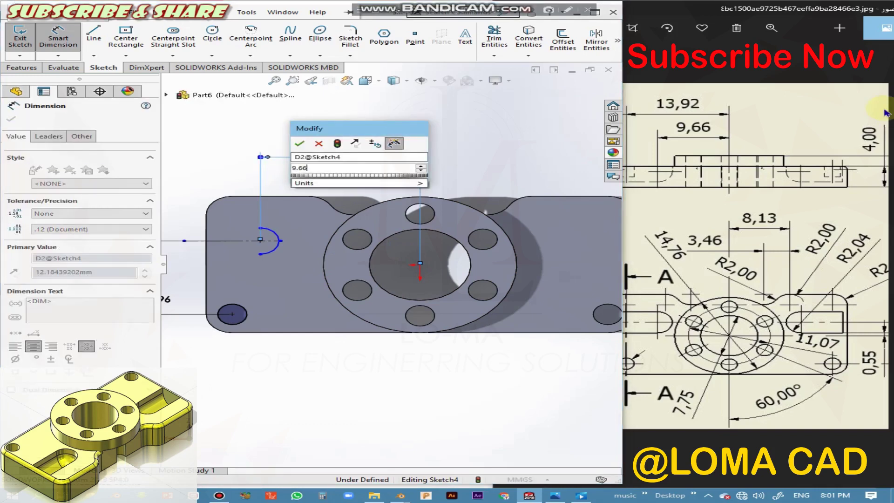
key("Return")
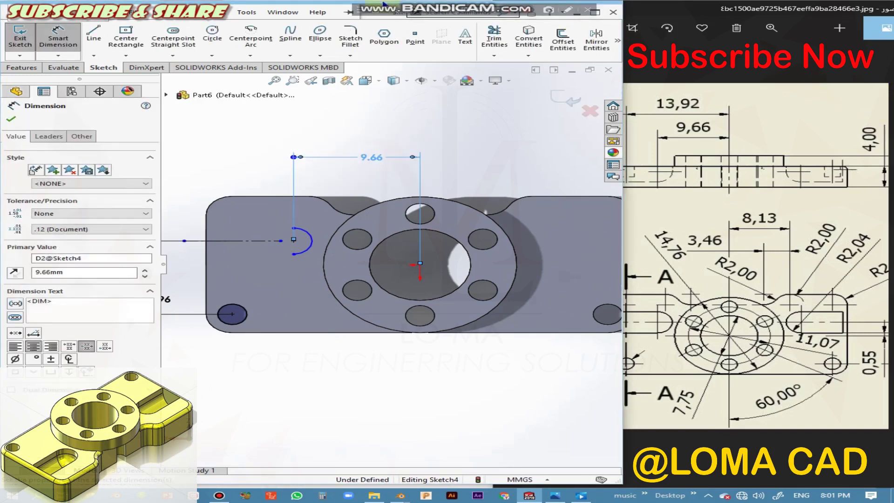
left_click(308, 236)
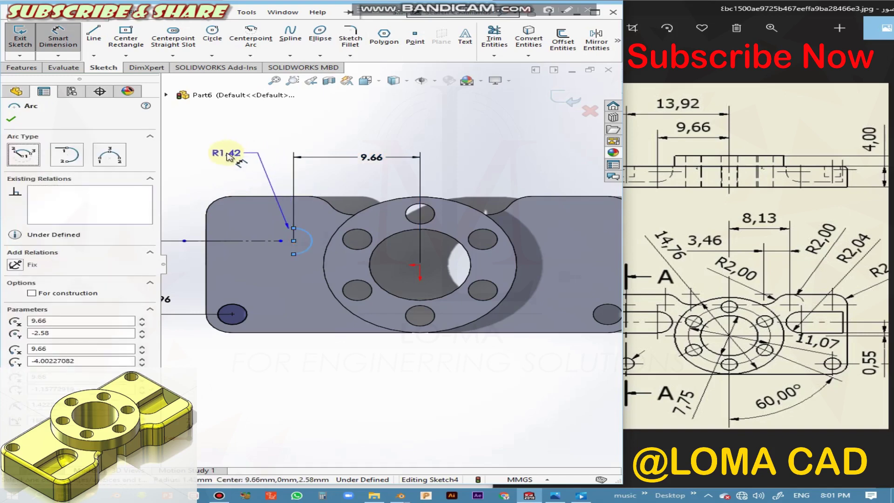
left_click(232, 157)
type("2.04")
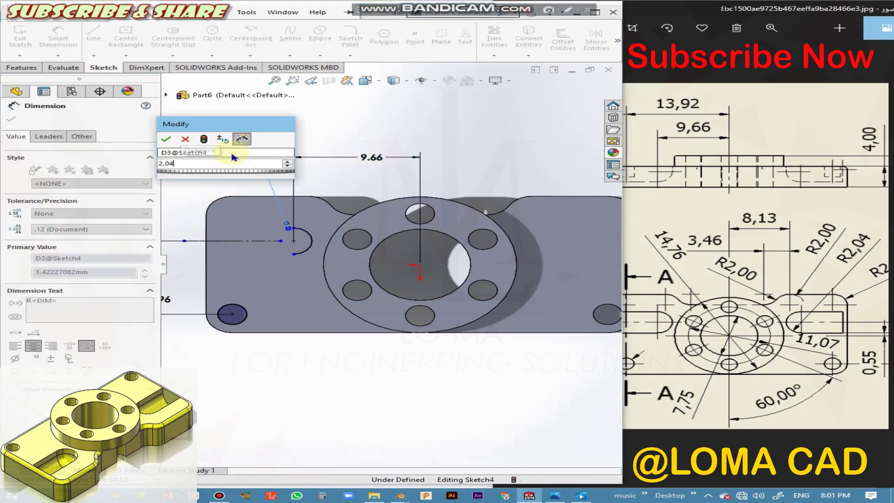
key("Return")
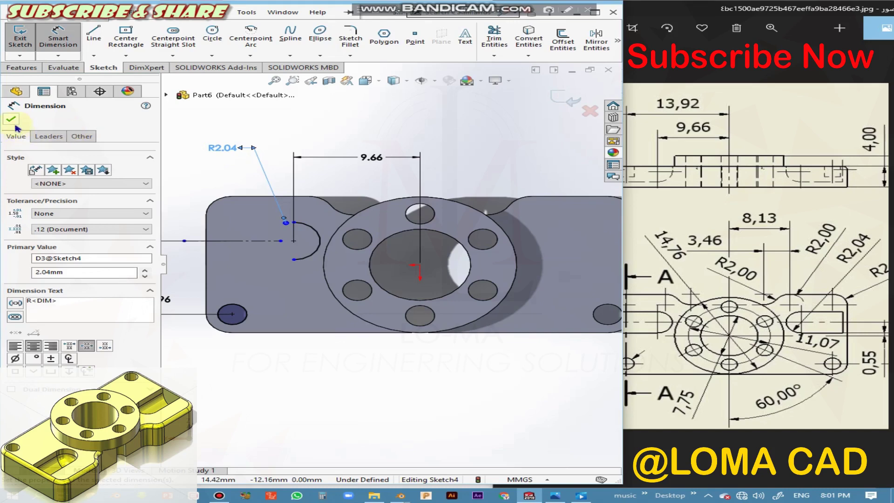
left_click(12, 121)
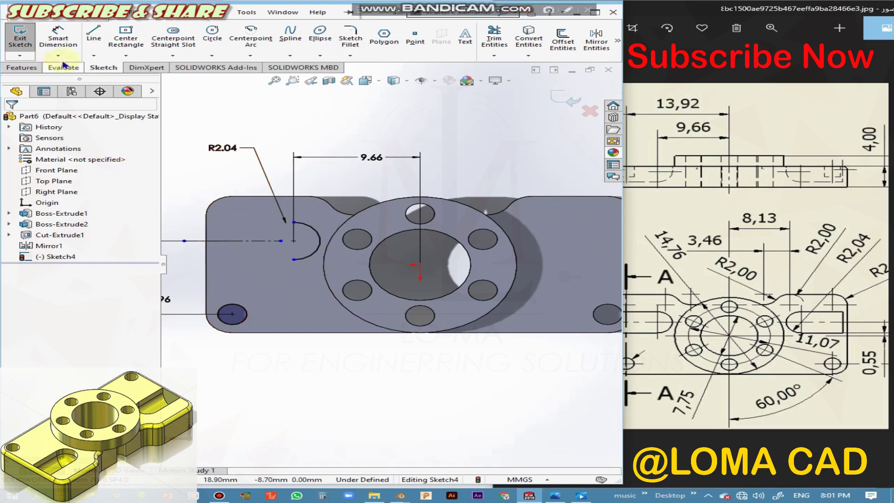
Step: Draw top, vertical left and bottom lines from the arc ends, checking the reference drawing
left_click(93, 35)
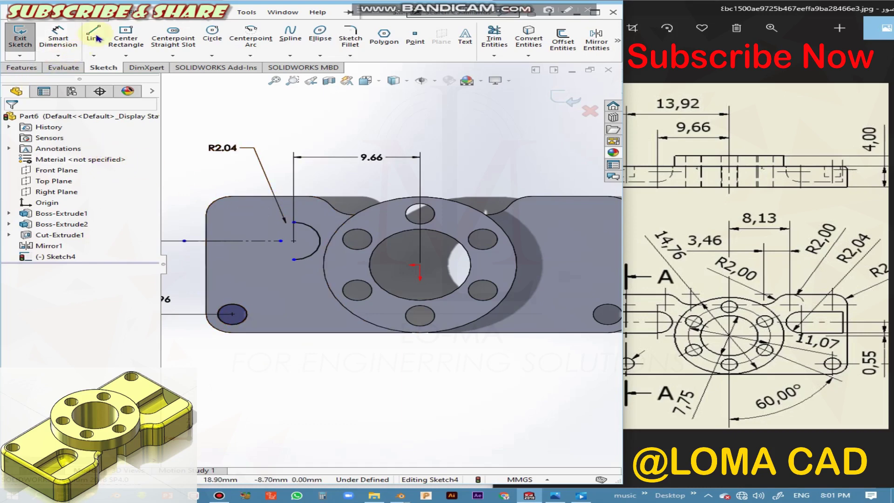
left_click(293, 223)
left_click(216, 222)
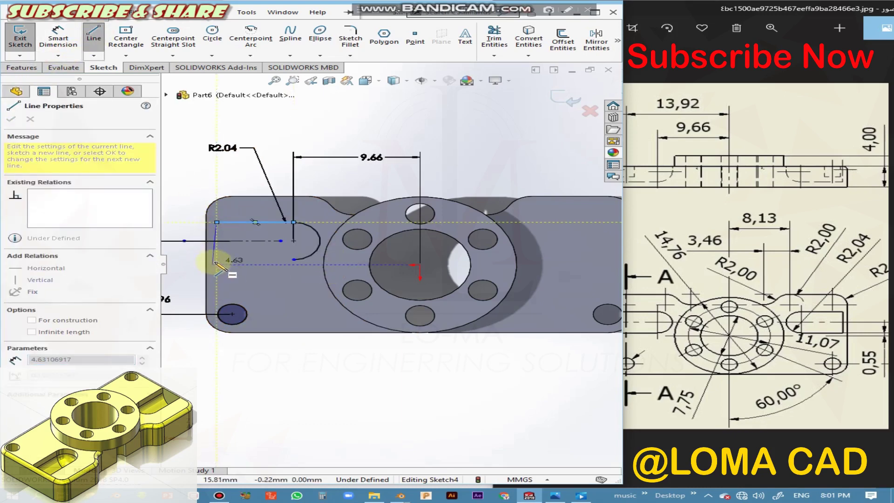
left_click(216, 259)
left_click(294, 259)
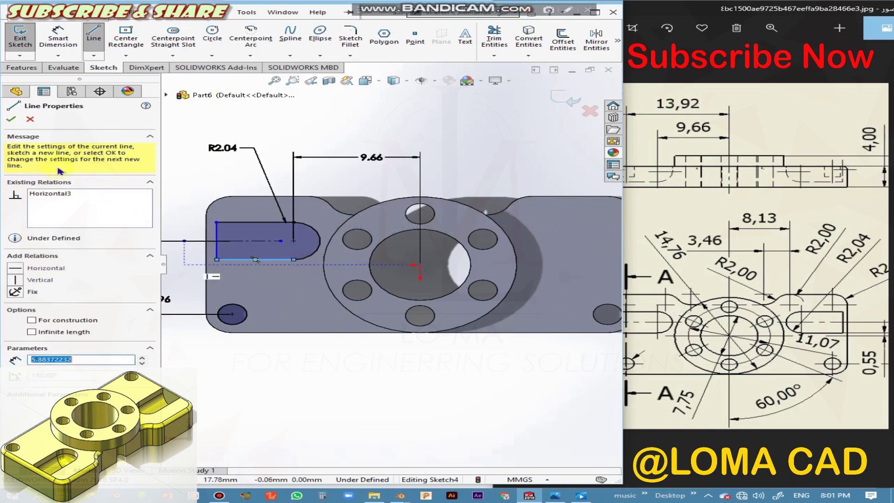
left_click(13, 119)
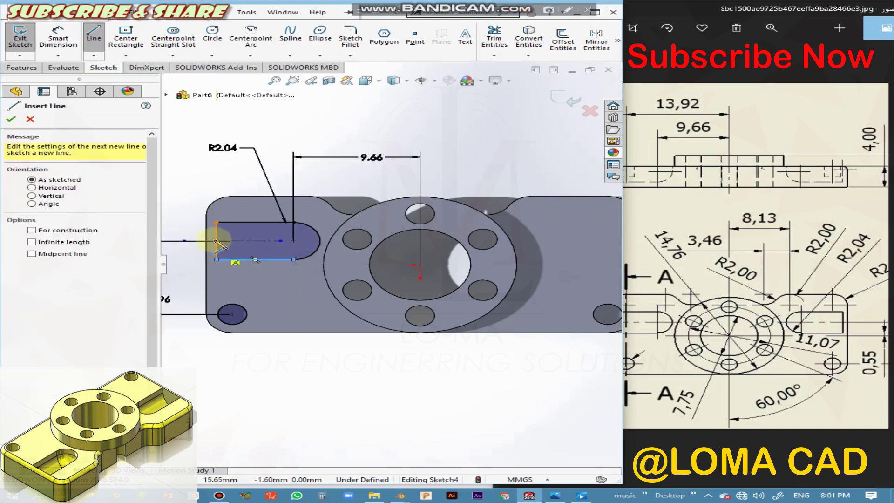
left_click(712, 215)
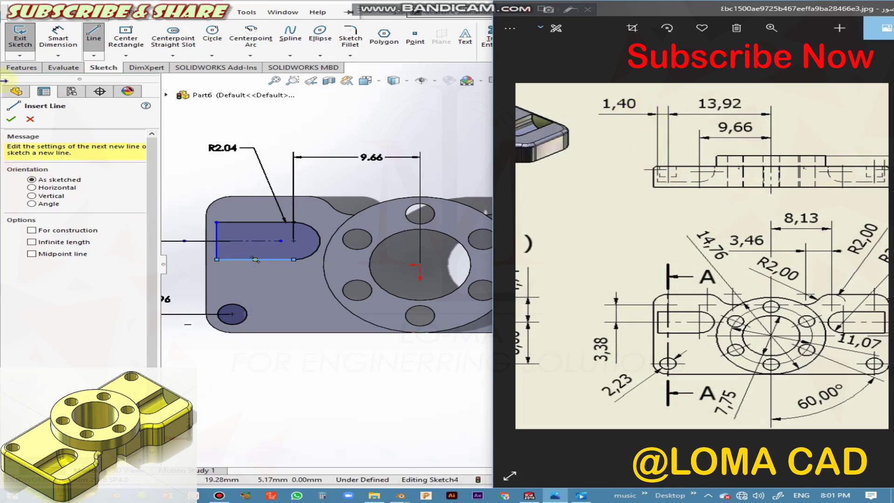
left_click(11, 120)
left_click(58, 40)
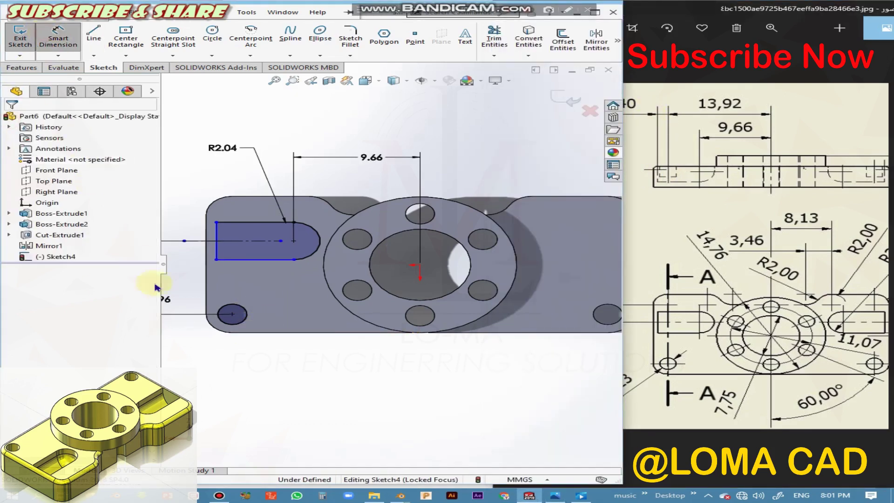
Step: Dimension the slot's left edge 1.40 mm from the corner hole centre
left_click(216, 251)
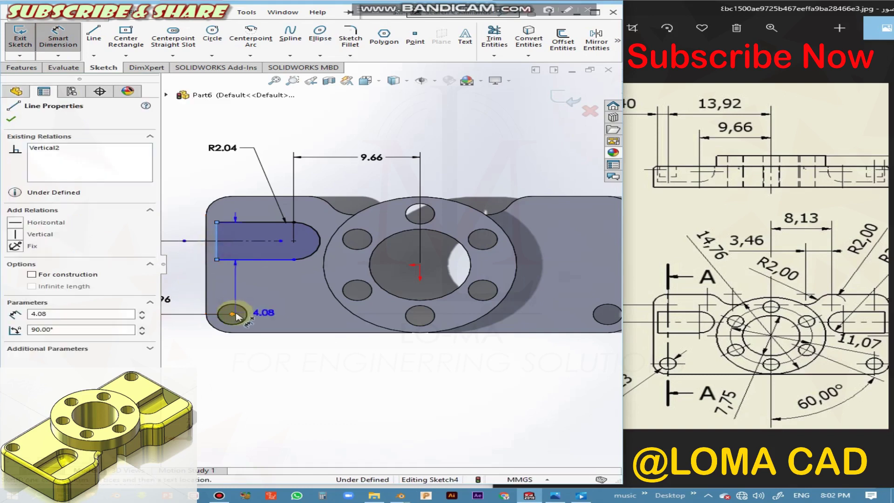
left_click(232, 315)
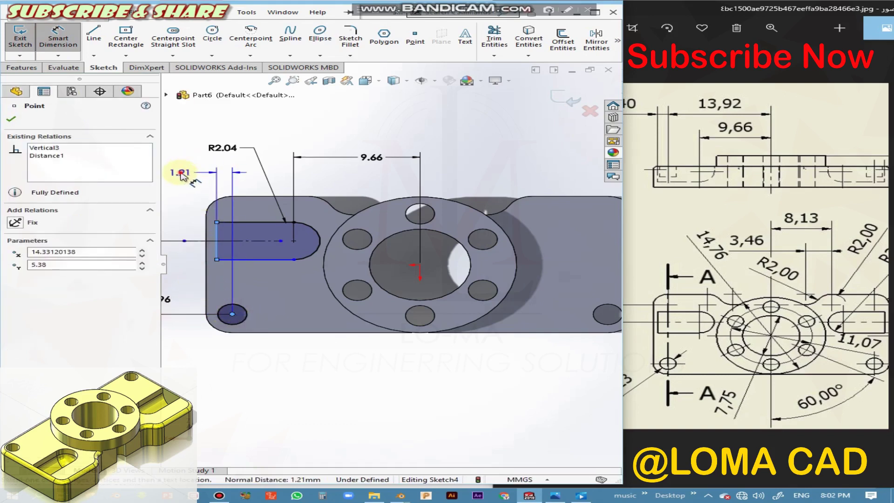
left_click(181, 176)
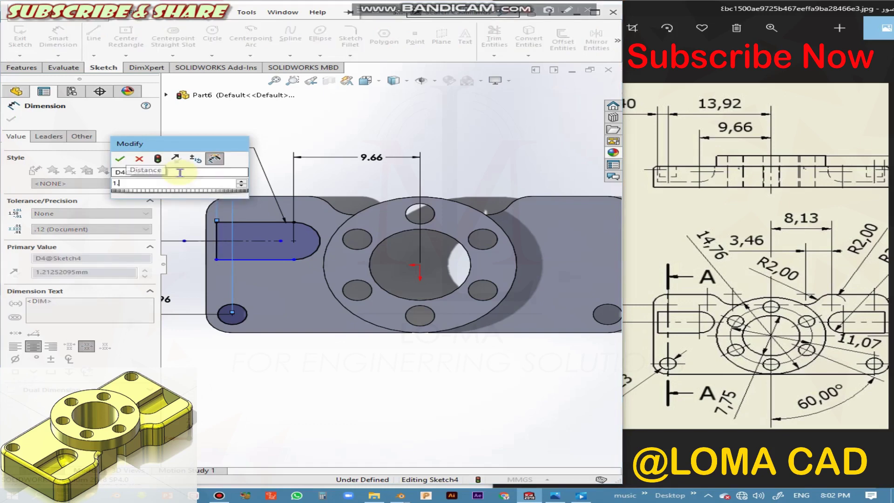
type("1.4")
key("Return")
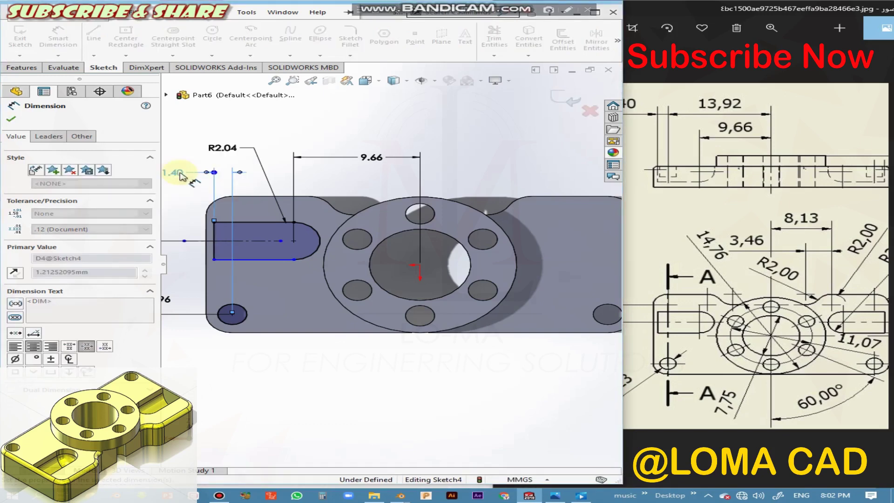
left_click(11, 120)
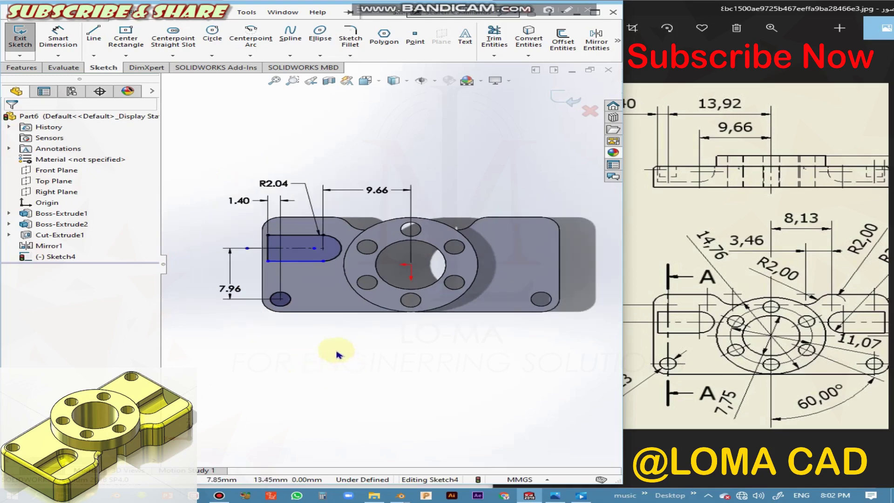
Step: Dimension the slot's bottom edge 0.55 mm from the origin
scroll(334, 241, "down", 2)
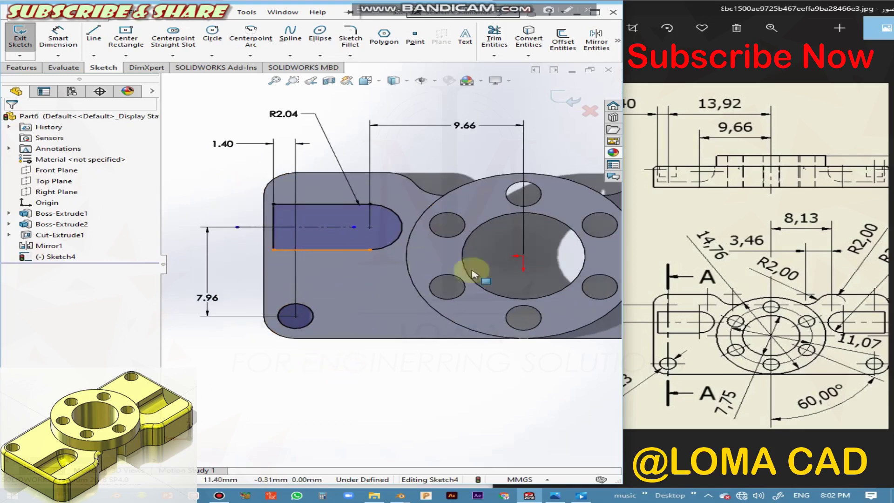
left_click(857, 336)
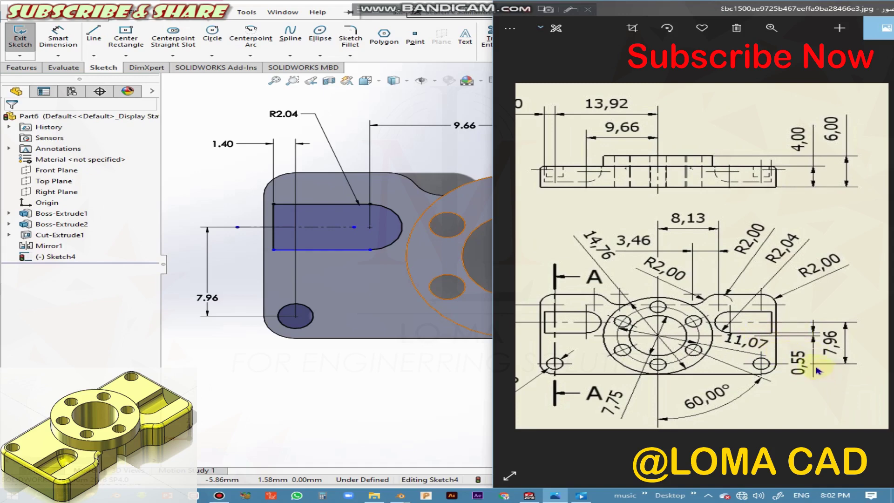
left_click(58, 38)
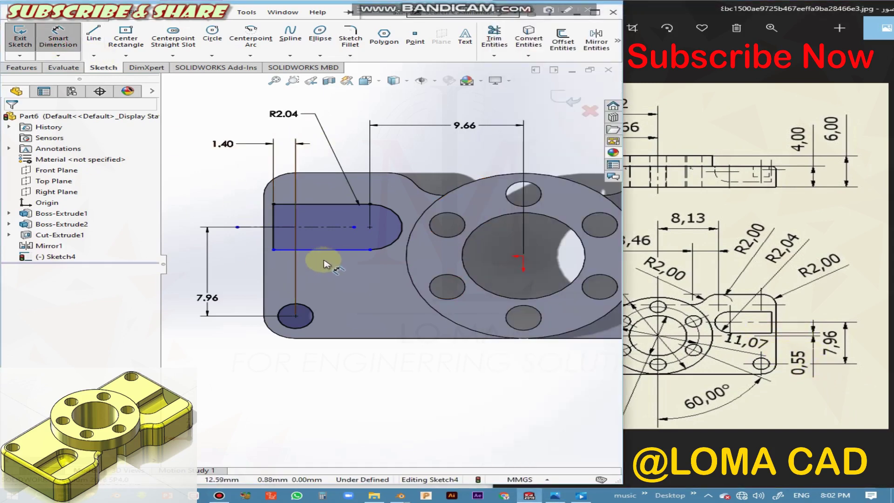
left_click(324, 251)
left_click(523, 255)
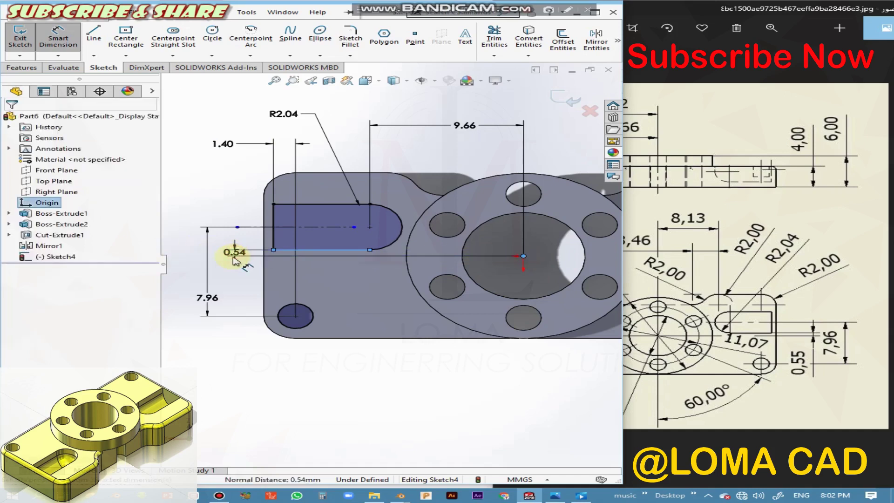
left_click(234, 260)
type("0.55")
key("Return")
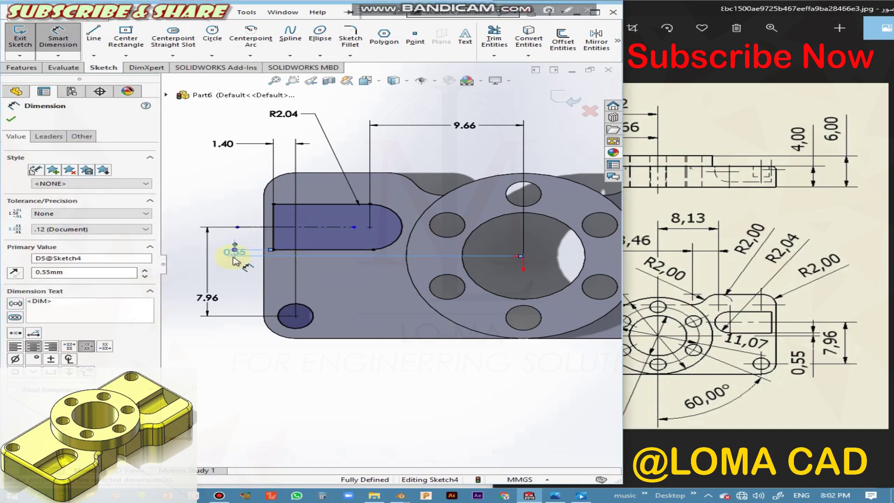
left_click(10, 119)
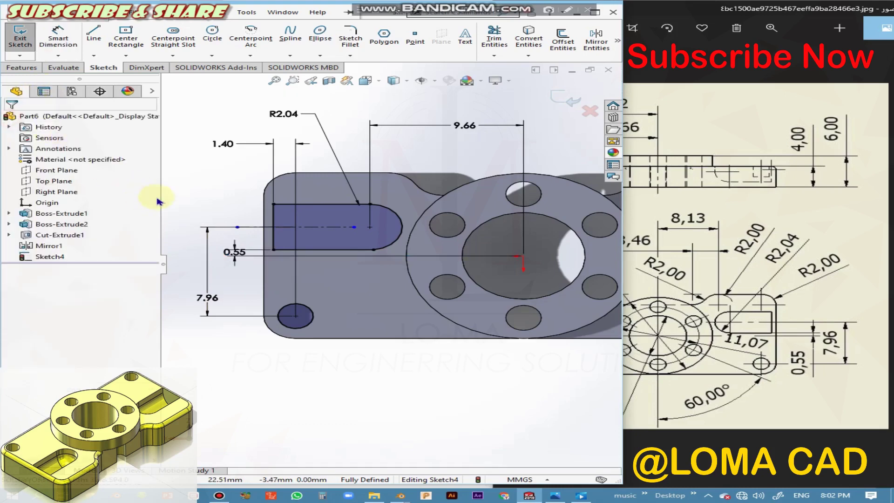
Step: Review the A-A section on the reference drawing
left_click(22, 68)
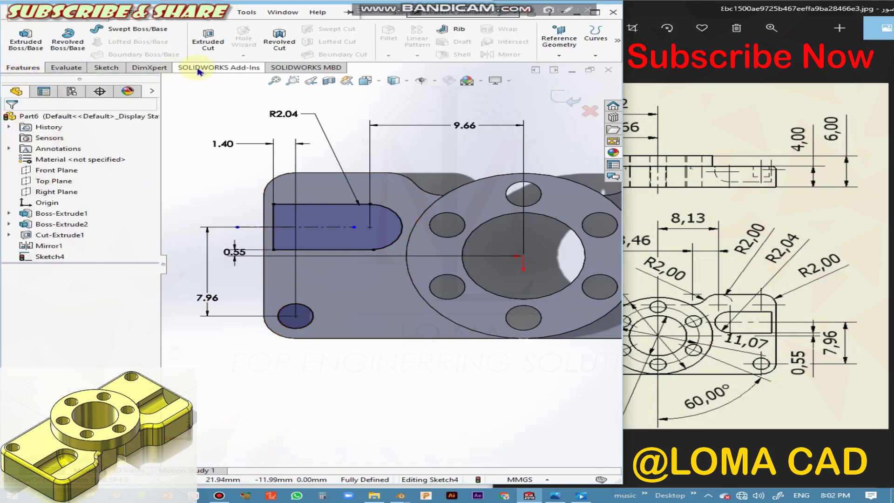
left_click(680, 269)
scroll(680, 269, "down", 3)
scroll(590, 371, "up", 3)
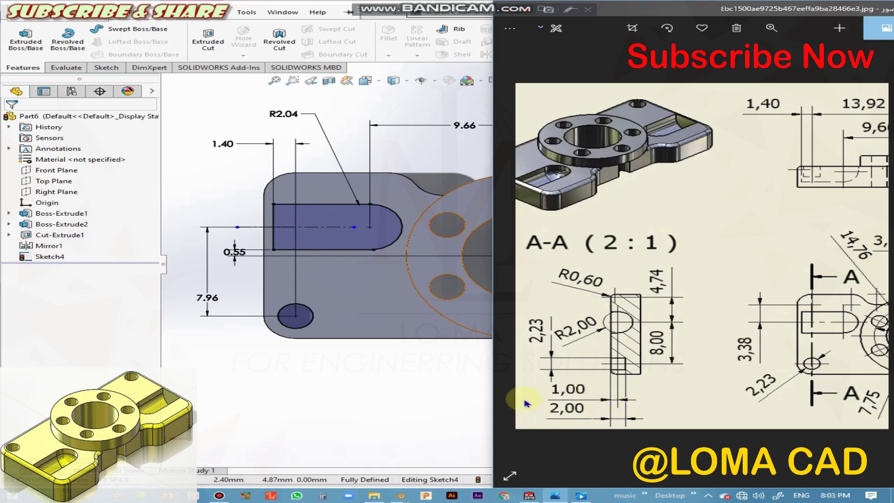
left_click(419, 404)
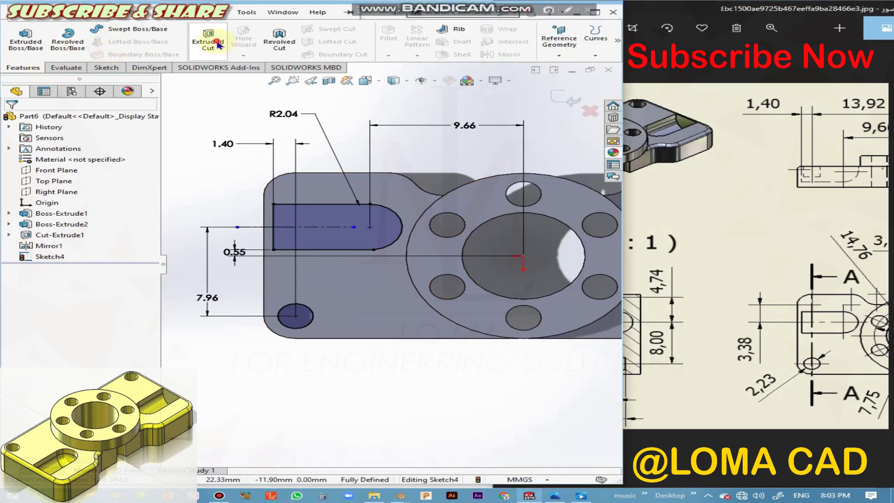
Step: Cut-extrude the slot sketch 1 mm blind and inspect the result in 3D
left_click(217, 43)
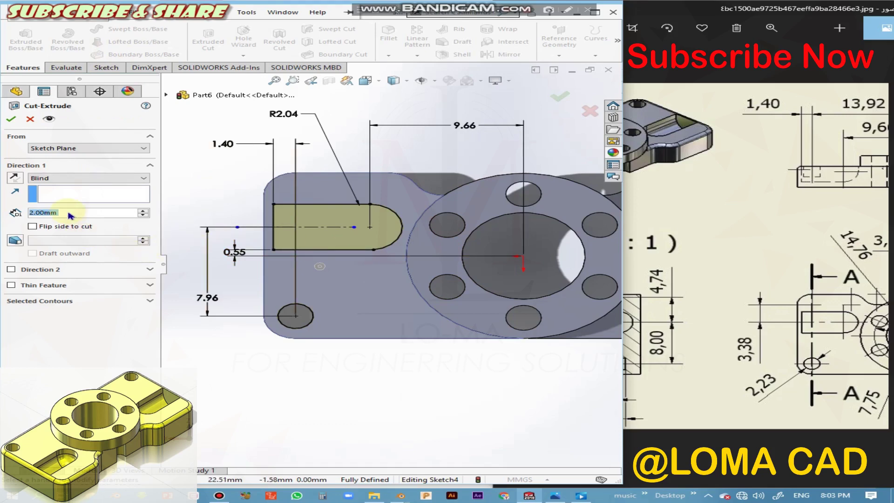
type("1")
key("Return")
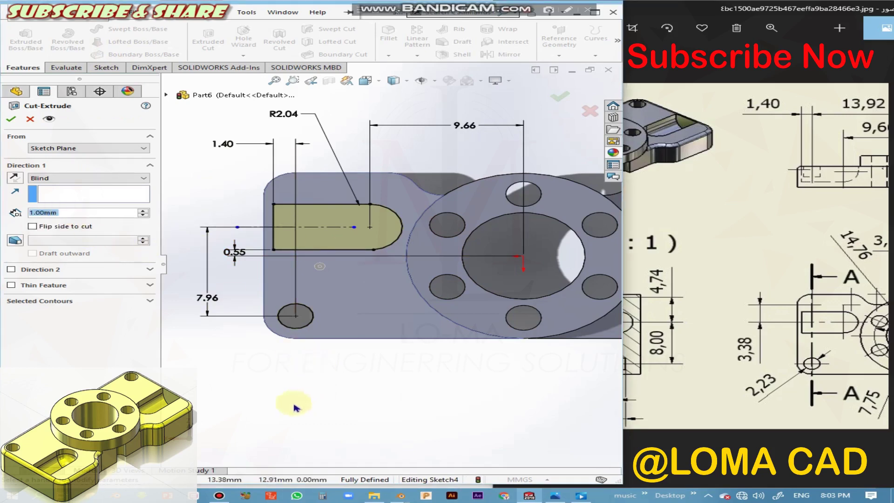
left_click(12, 122)
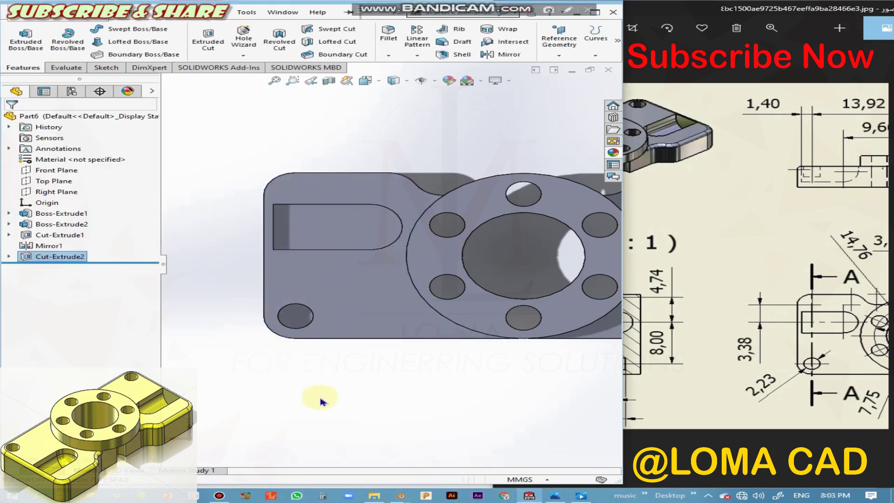
mouse_move(319, 398)
middle_mouse_down()
mouse_move(388, 359)
mouse_move(403, 374)
middle_mouse_up()
scroll(403, 374, "down", 3)
scroll(351, 345, "down", 2)
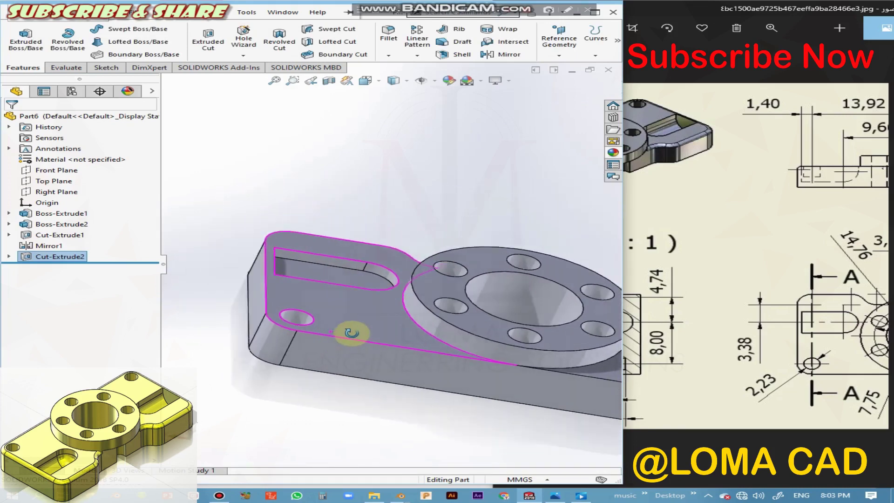
left_click(706, 327)
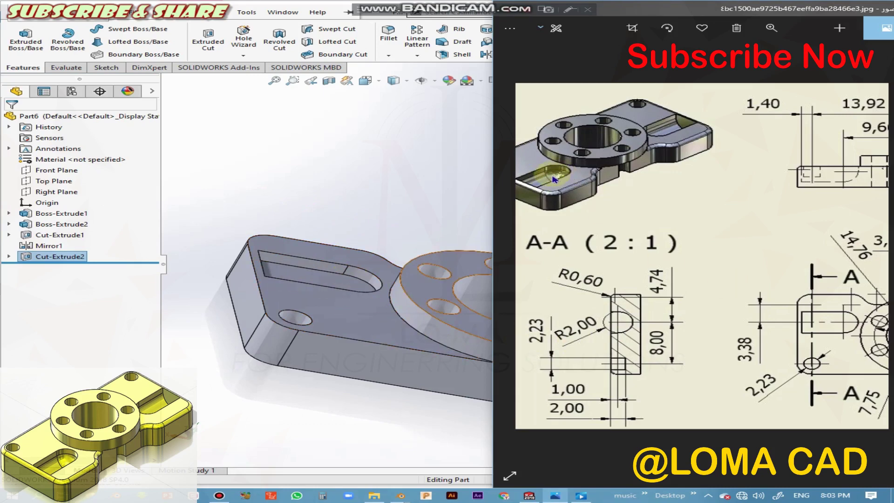
left_click(309, 371)
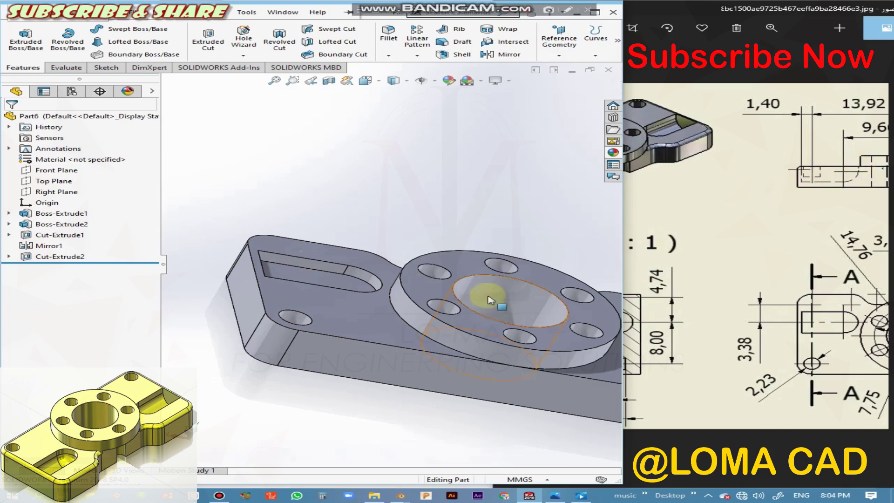
Step: Create reference plane Plane1 offset from the slot's floor face by 2.04/2
left_click(557, 56)
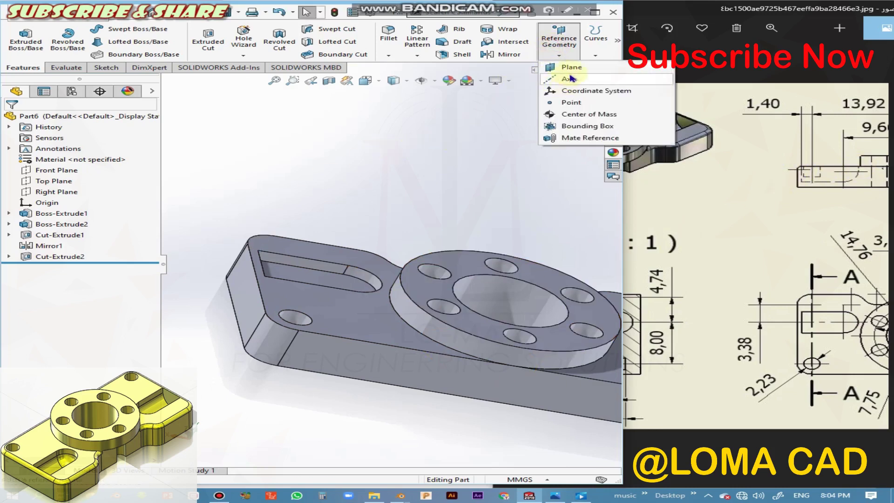
left_click(569, 67)
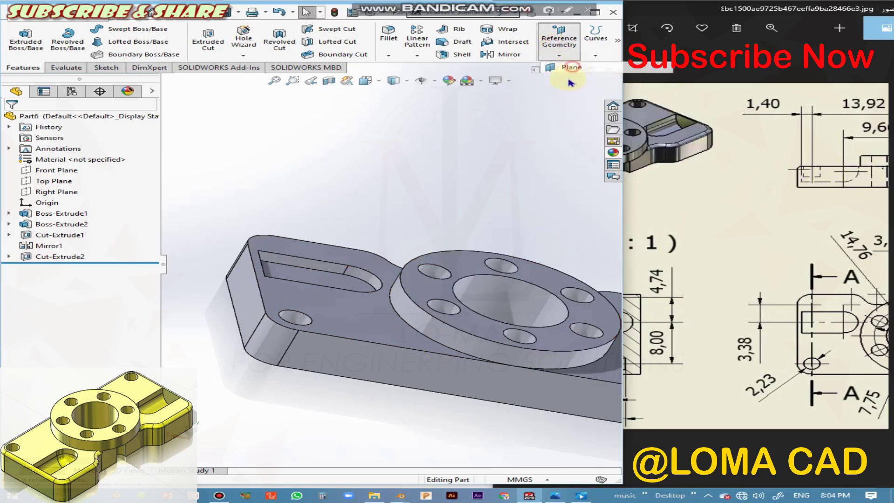
left_click(293, 268)
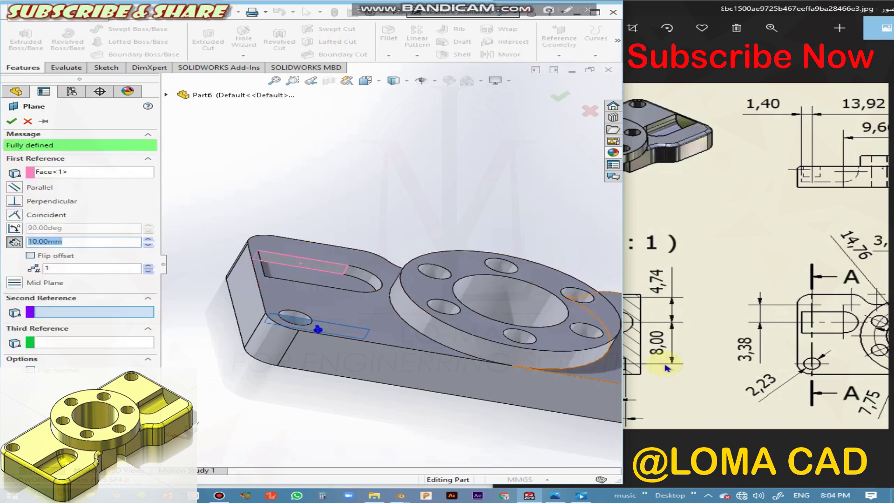
mouse_move(687, 373)
left_mouse_down()
mouse_move(842, 372)
mouse_move(618, 354)
left_mouse_up()
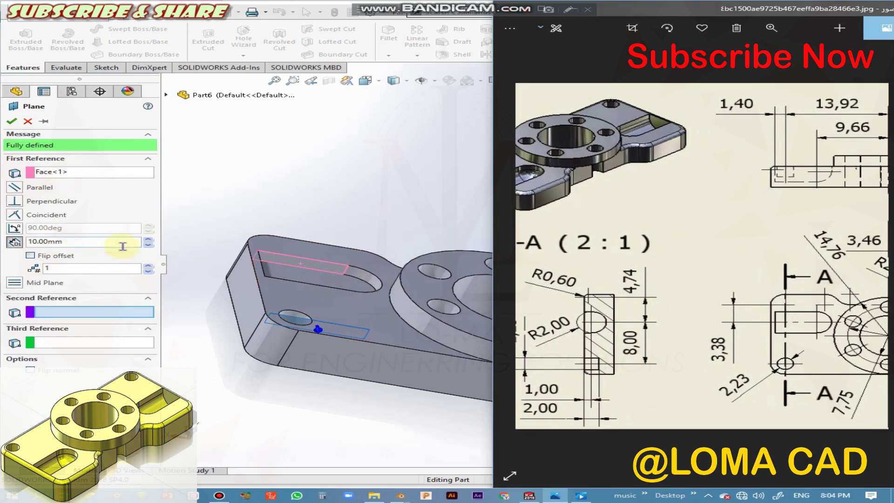
double_click(71, 245)
type("2.04/")
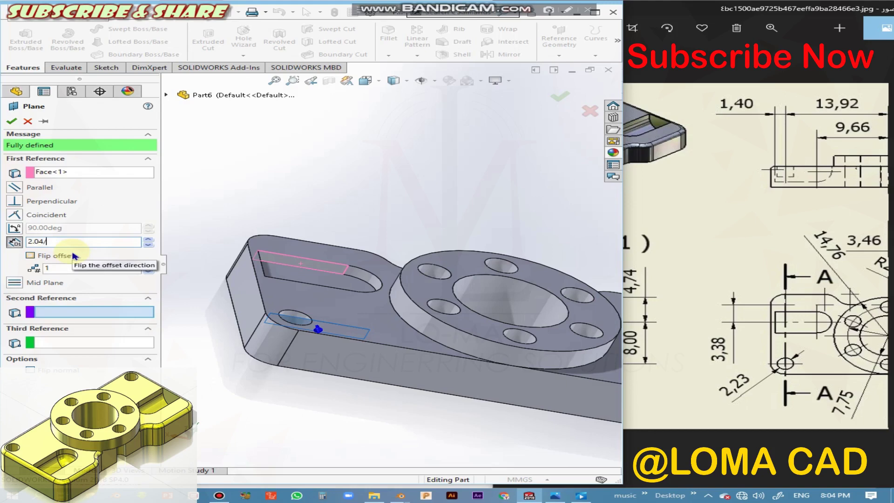
type("2")
key("Return")
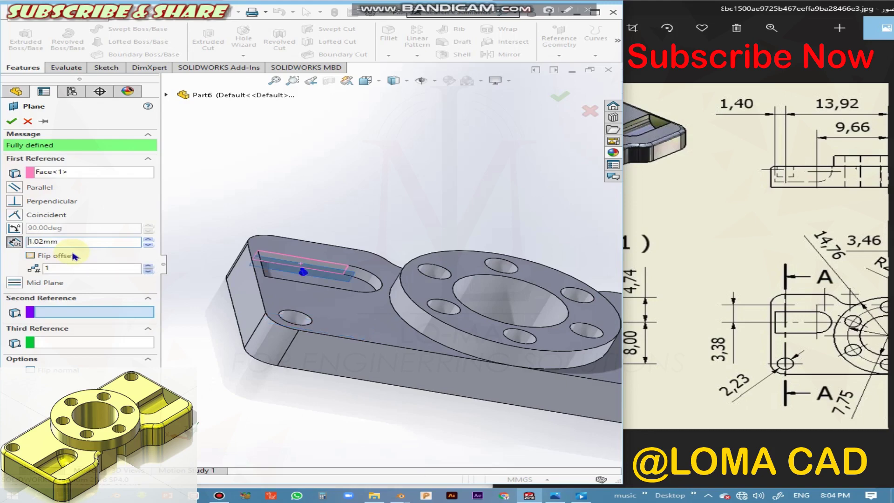
mouse_move(233, 420)
middle_mouse_down()
mouse_move(299, 429)
mouse_move(329, 463)
mouse_move(320, 463)
middle_mouse_up()
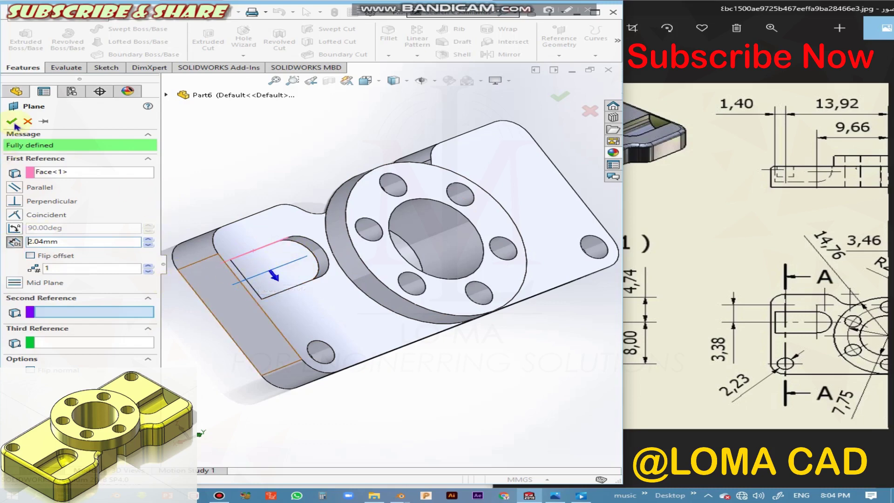
right_click(305, 331)
mouse_move(289, 340)
middle_mouse_down()
mouse_move(239, 285)
mouse_move(186, 284)
middle_mouse_up()
Step: Open a new sketch on Plane1 and rotate toward the slot area
right_click(64, 272)
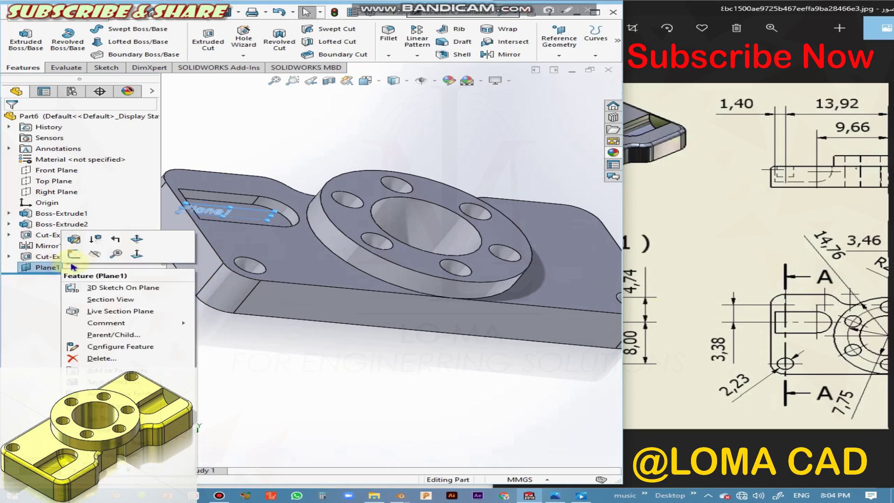
left_click(95, 240)
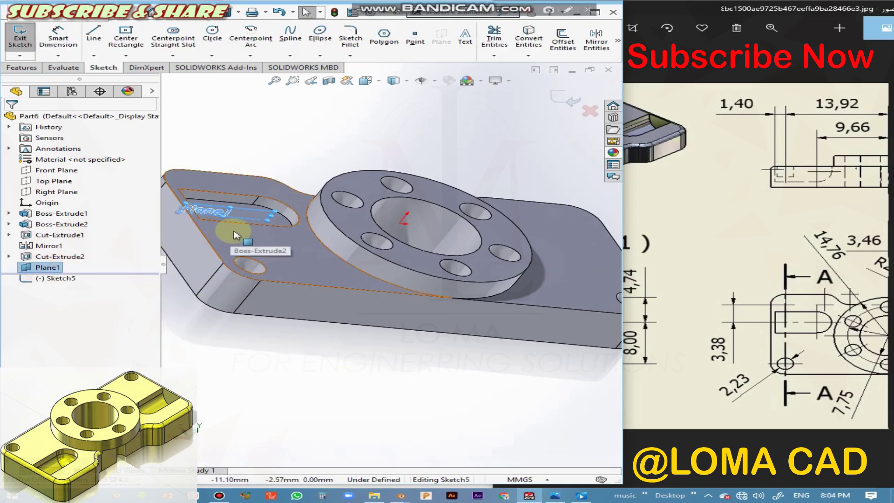
scroll(235, 235, "down", 2)
mouse_move(236, 235)
middle_mouse_down()
mouse_move(205, 205)
mouse_move(326, 182)
middle_mouse_up()
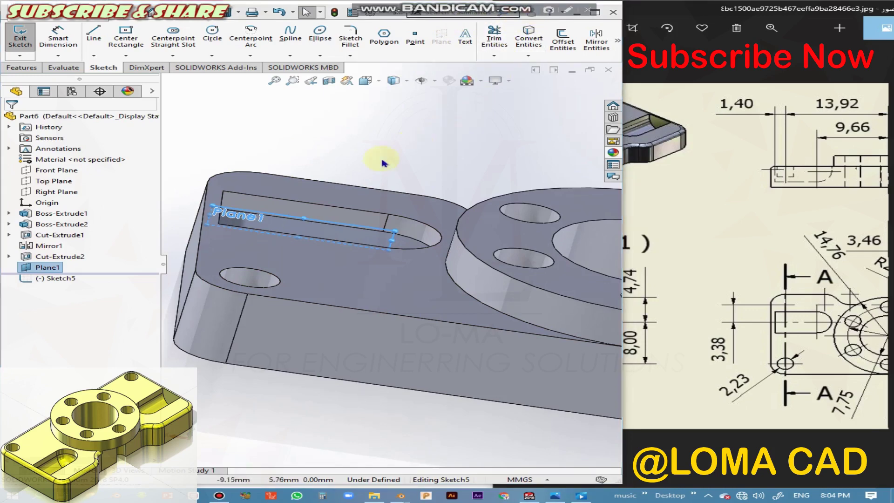
left_click(262, 266)
mouse_move(262, 266)
middle_mouse_down()
mouse_move(289, 249)
mouse_move(365, 239)
mouse_move(405, 250)
mouse_move(433, 273)
middle_mouse_up()
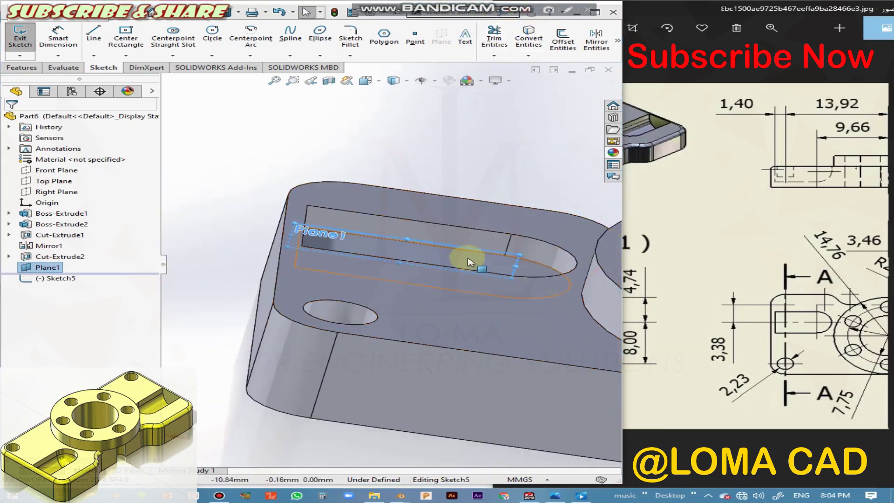
Step: Set the view edge-on to Front with Hidden Lines Visible display style
left_click(876, 166)
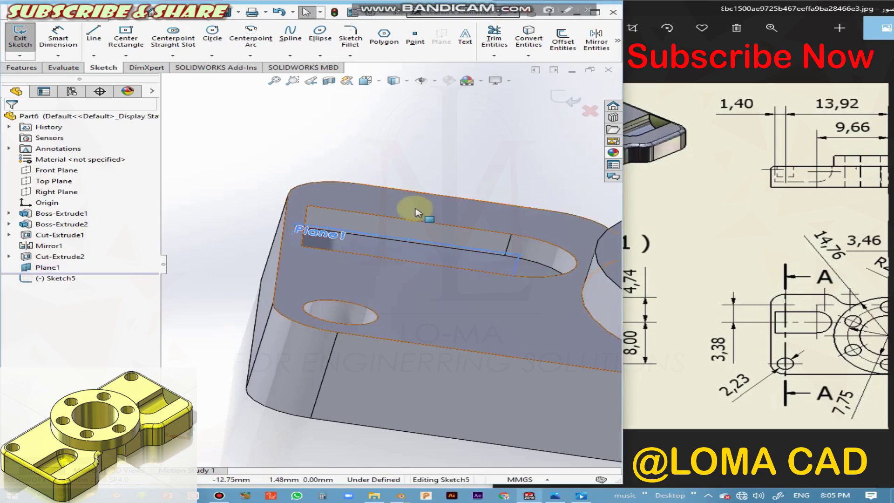
key("ctrl+8")
key("ctrl+1")
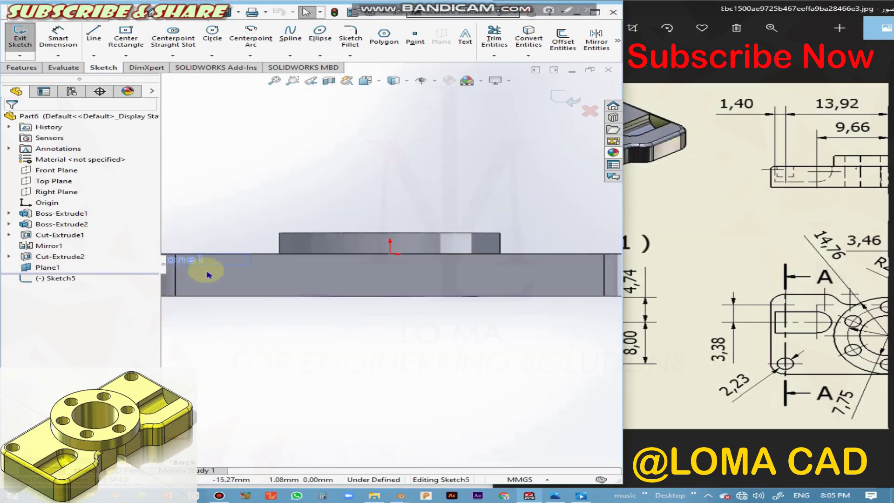
scroll(463, 294, "down", 3)
scroll(405, 219, "down", 2)
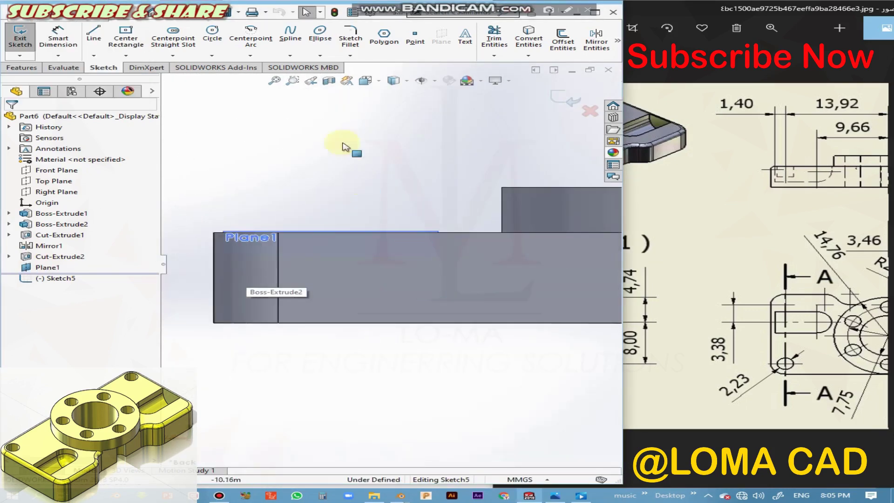
left_click(366, 80)
left_click(280, 263)
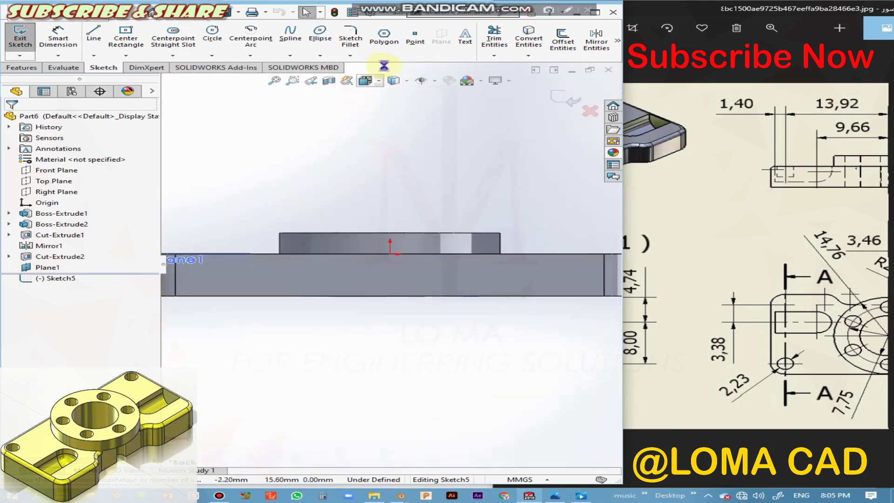
left_click(406, 88)
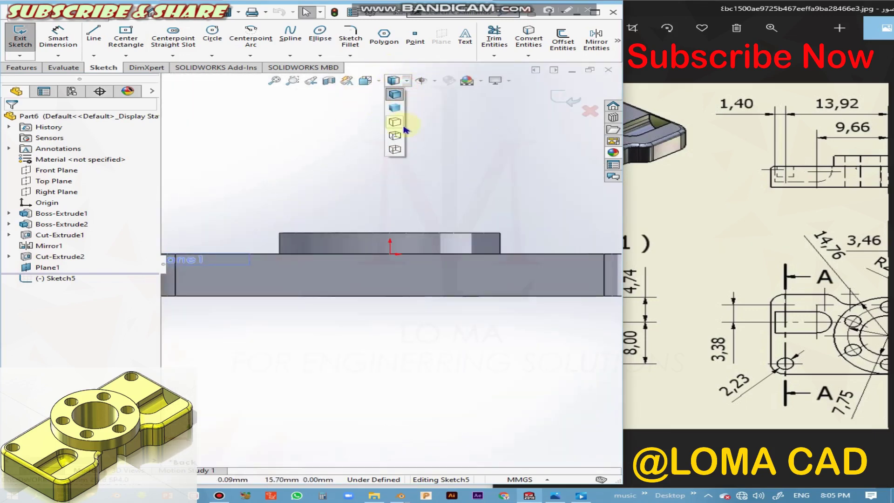
left_click(396, 135)
scroll(255, 272, "down", 3)
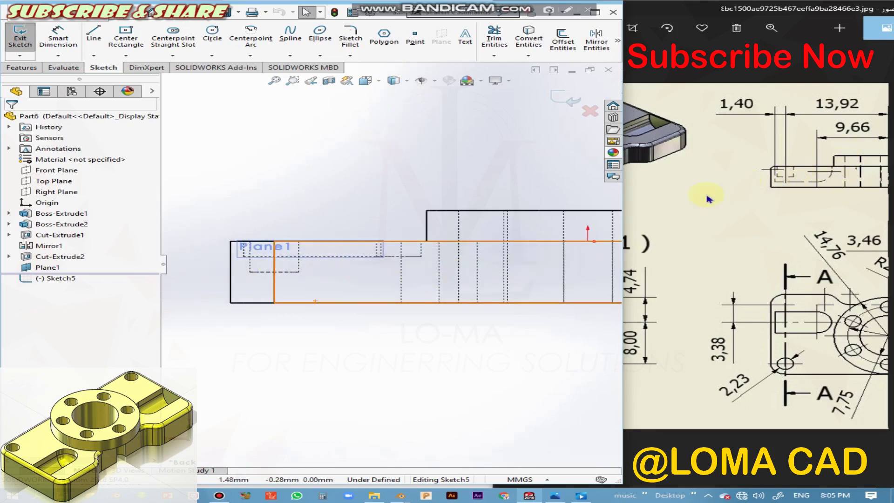
Step: Draw the vertical and horizontal bottom lines of the slot cross-section
left_click(96, 40)
scroll(261, 269, "down", 2)
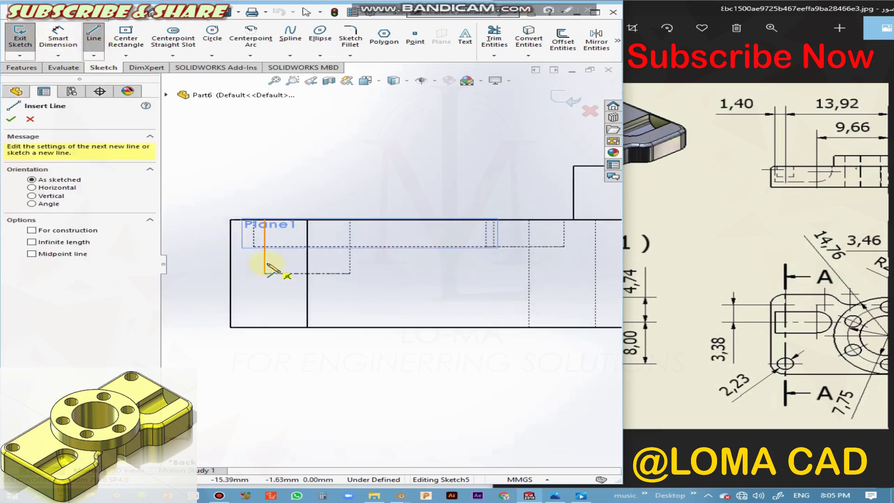
scroll(253, 248, "down", 3)
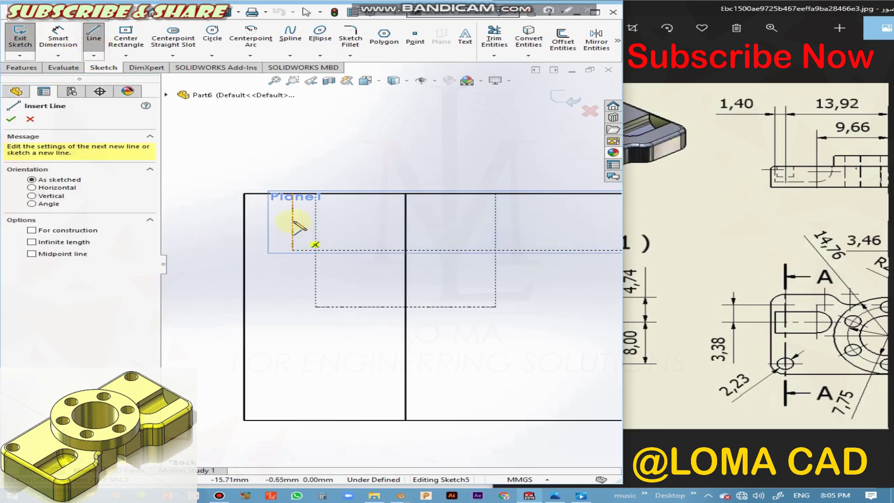
left_click(292, 250)
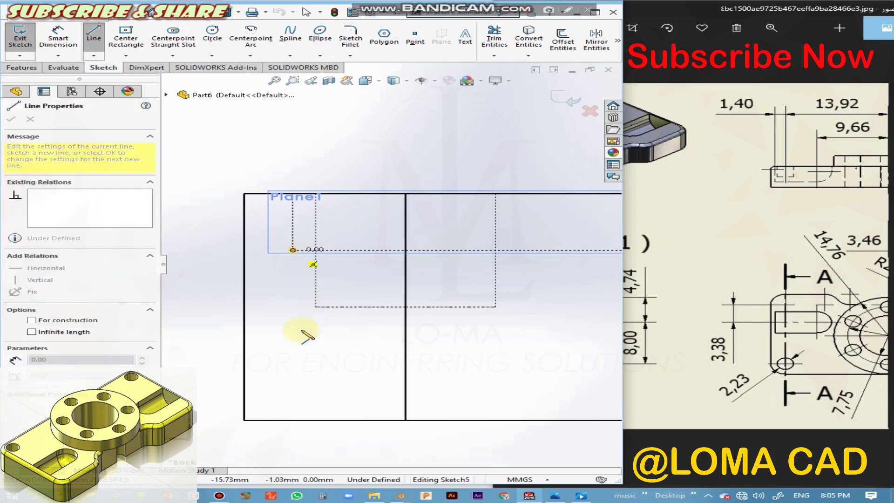
scroll(295, 358, "up", 2)
scroll(359, 337, "up", 2)
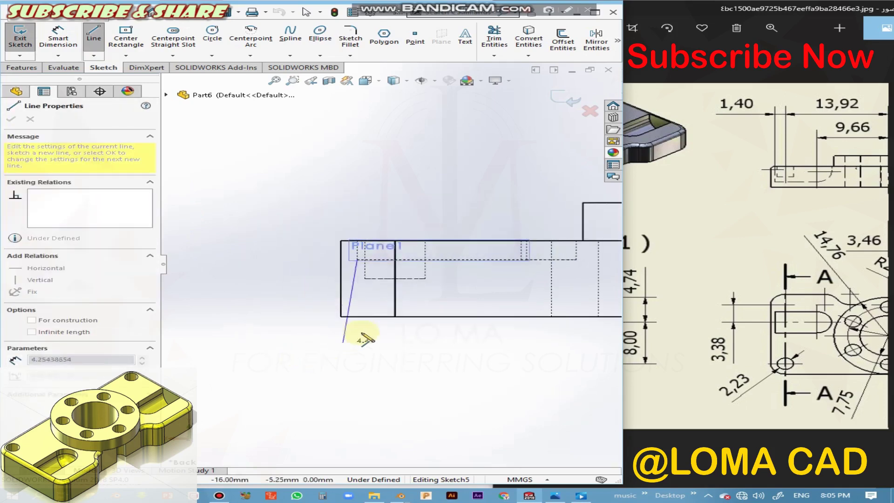
left_click(357, 290)
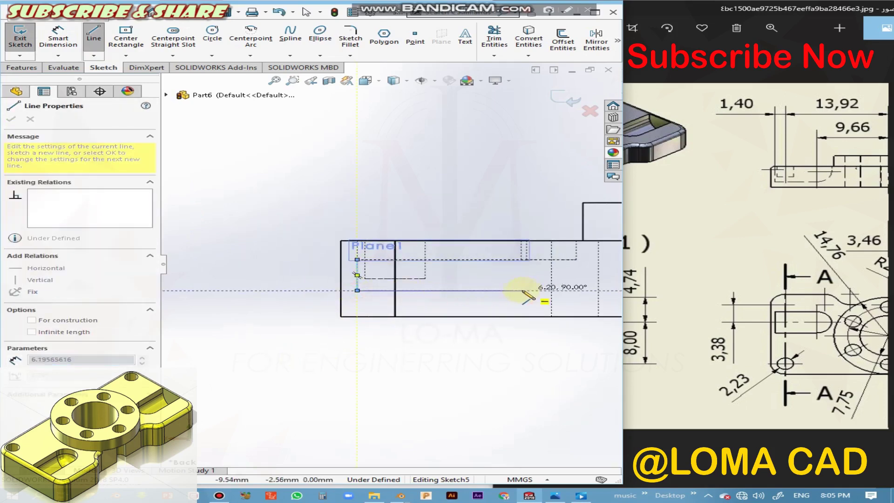
scroll(522, 293, "down", 2)
double_click(380, 265)
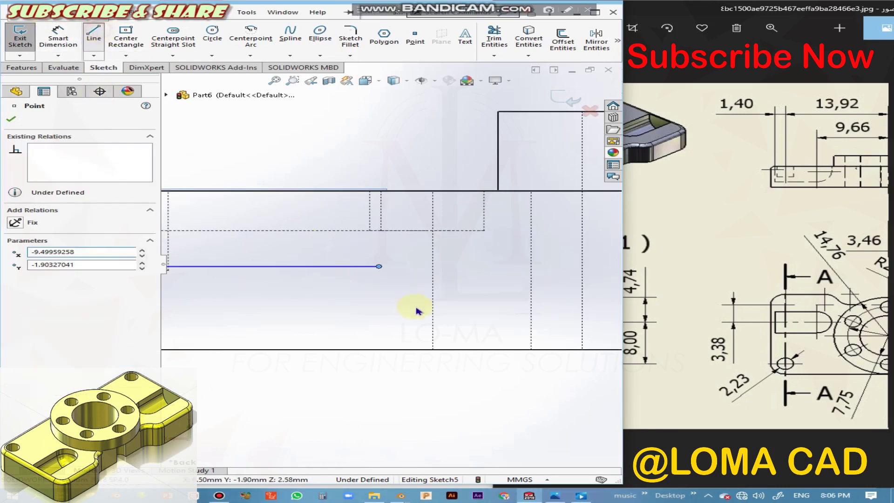
Step: Add a tangent arc and a horizontal line back to the start, closing the profile
left_click(380, 267)
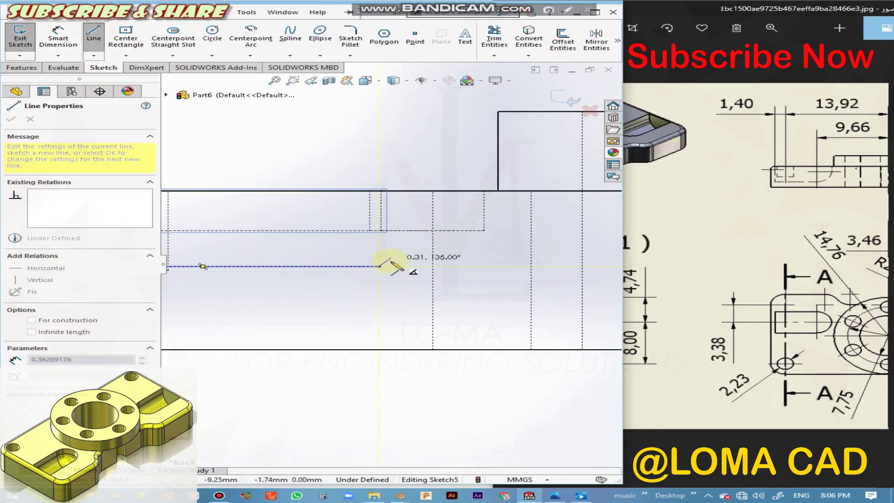
left_click(484, 230)
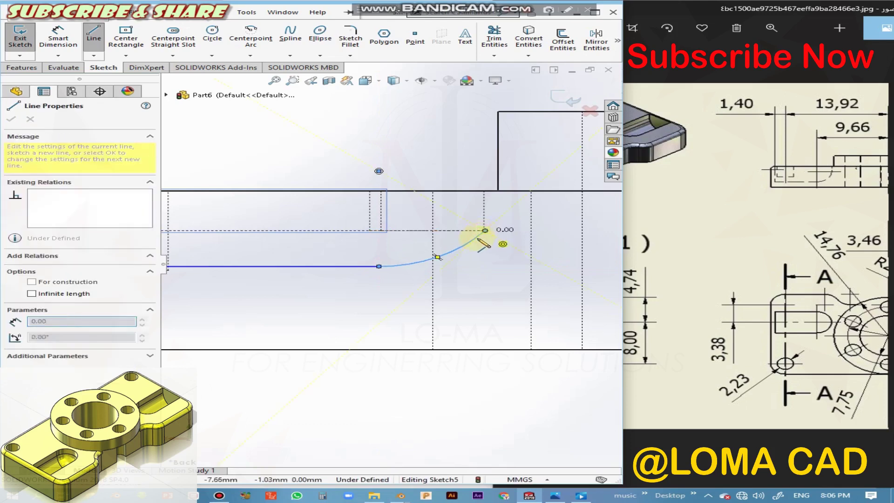
scroll(389, 264, "up", 3)
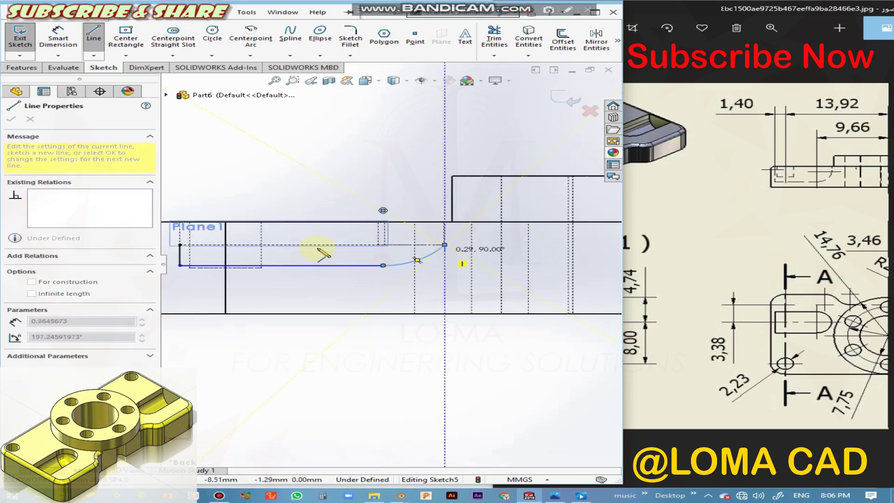
left_click(179, 244)
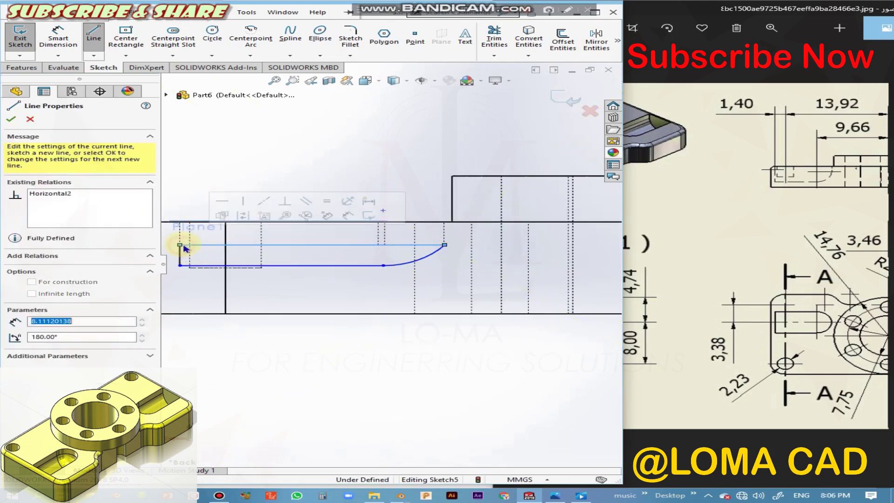
left_click(11, 119)
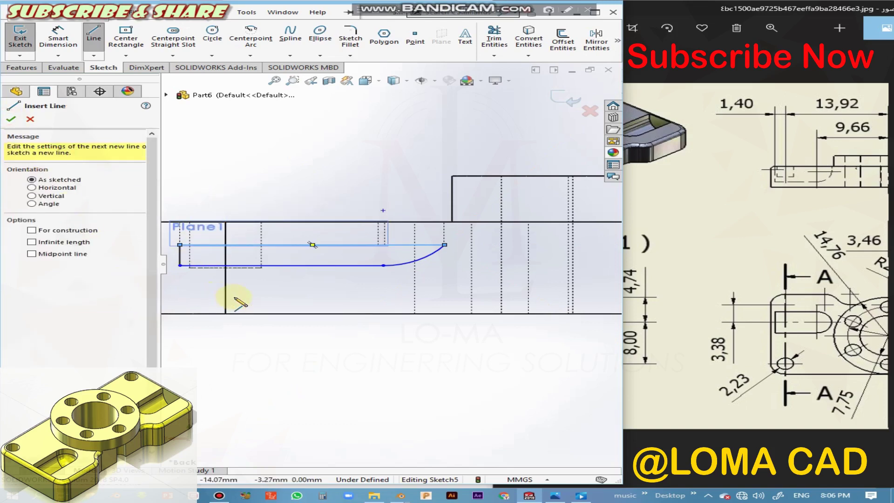
scroll(284, 295, "up", 2)
scroll(326, 279, "down", 3)
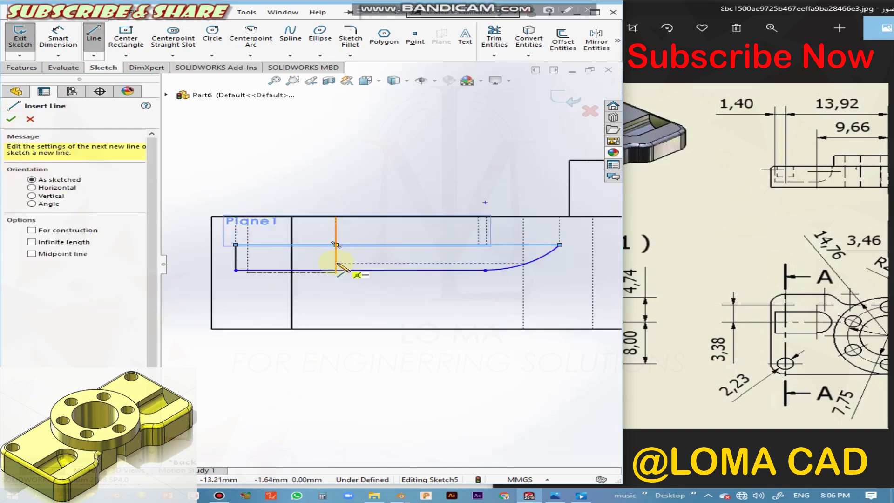
scroll(339, 266, "down", 2)
scroll(364, 286, "up", 1)
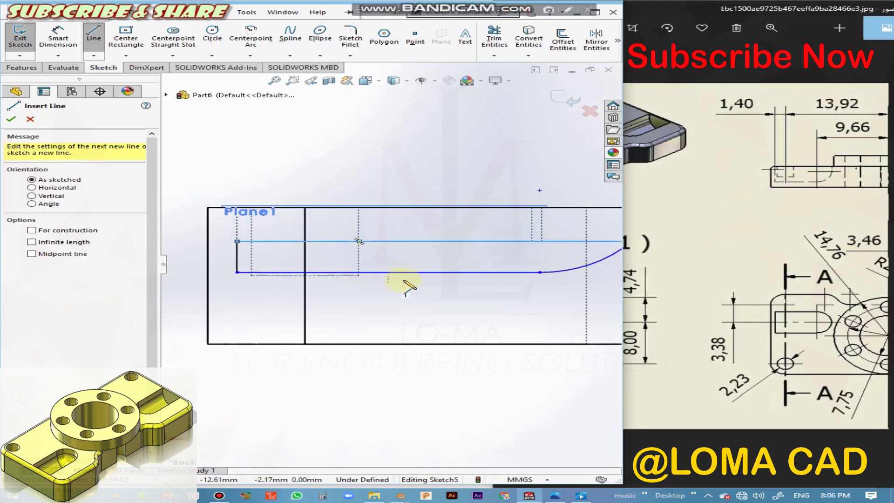
scroll(343, 324, "up", 3)
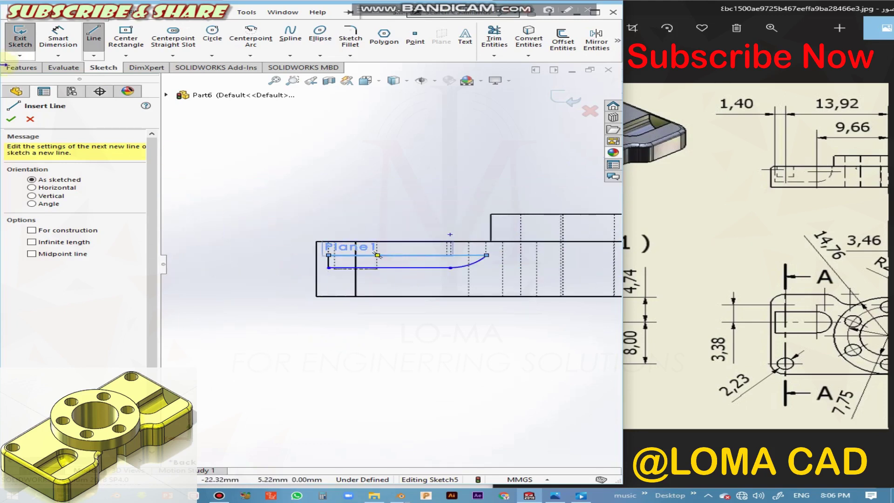
Step: Dimension the slot profile's short vertical line to a 2 mm height
left_click(11, 119)
left_click(58, 39)
scroll(310, 273, "down", 2)
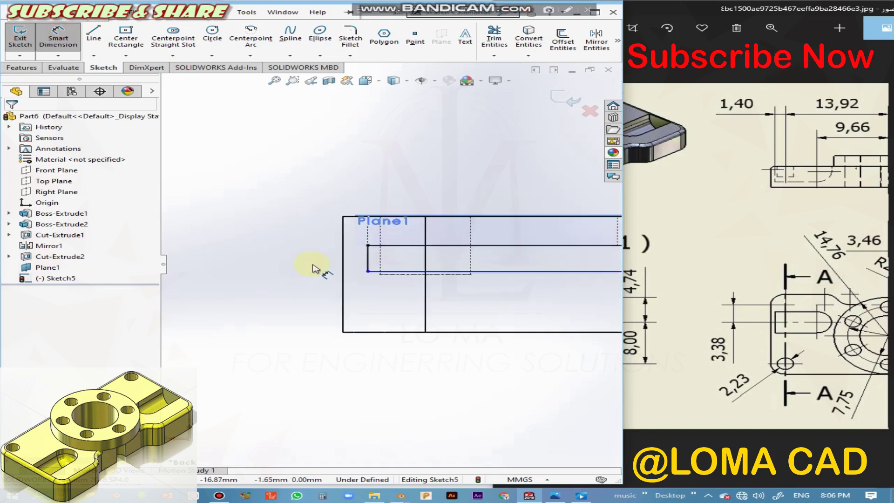
left_click(367, 267)
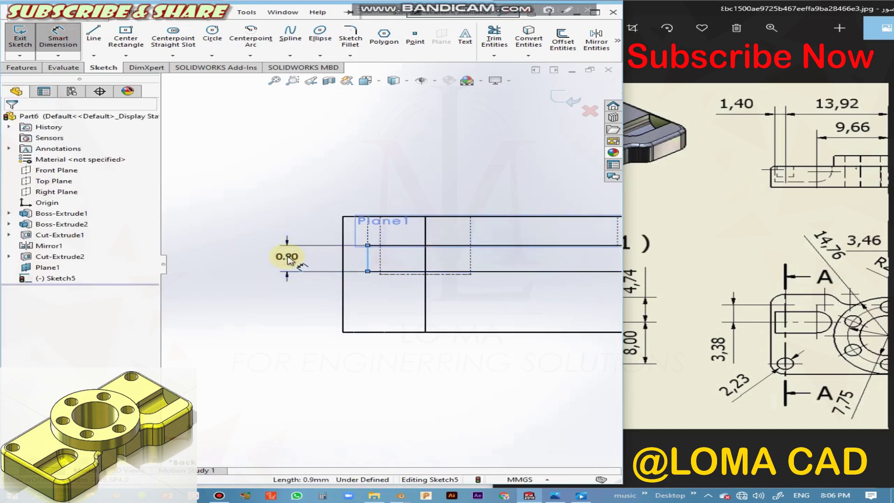
left_click(287, 259)
type("2")
key("Return")
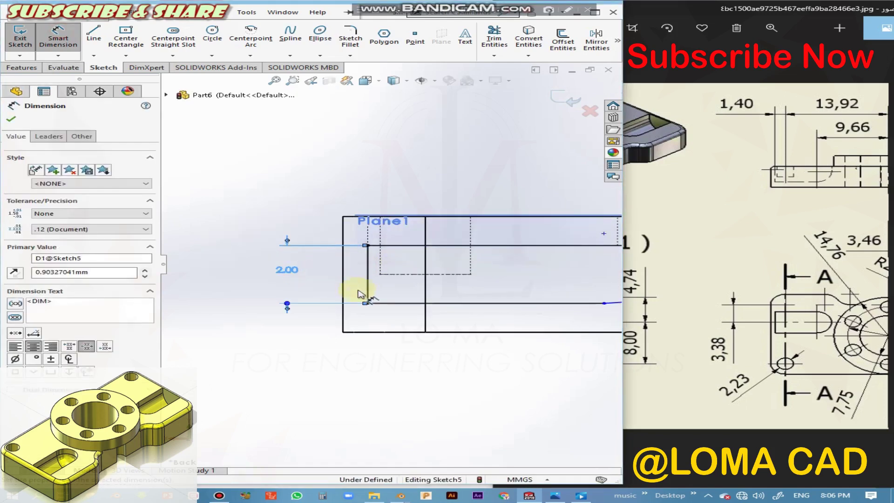
Step: Dimension the profile's rounded arc to R2.00 mm, leaving Sketch5 fully defined
scroll(487, 311, "up", 2)
scroll(515, 295, "down", 2)
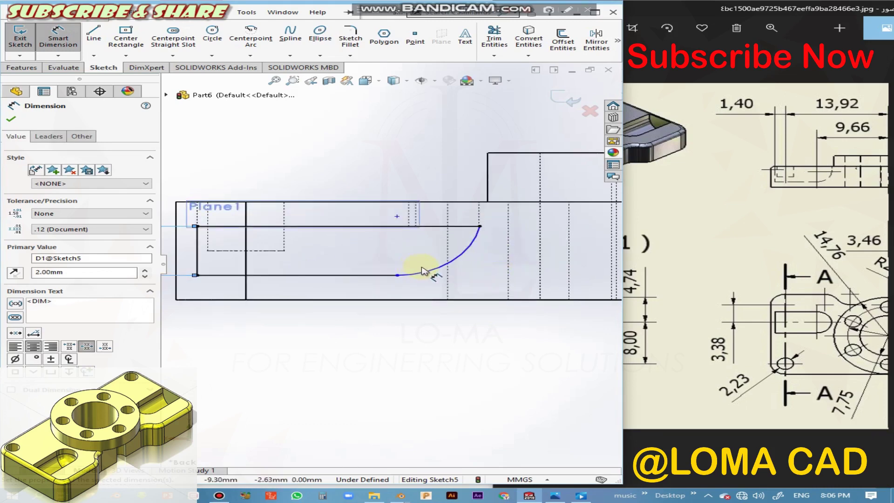
scroll(407, 276, "down", 2)
left_click(409, 278)
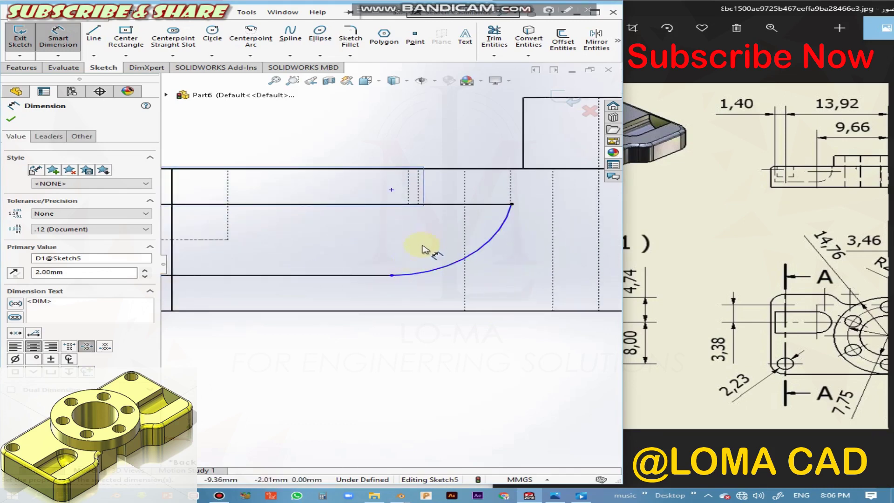
scroll(426, 255, "down", 2)
left_click(446, 279)
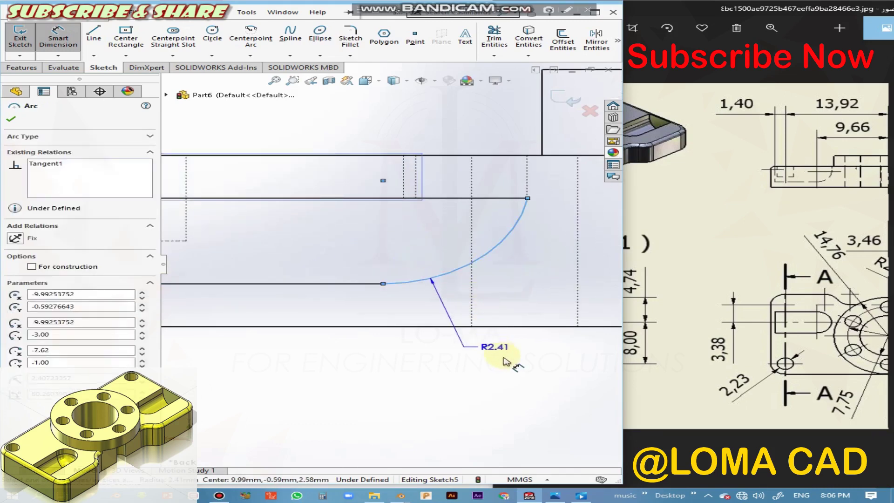
left_click(506, 361)
type("2")
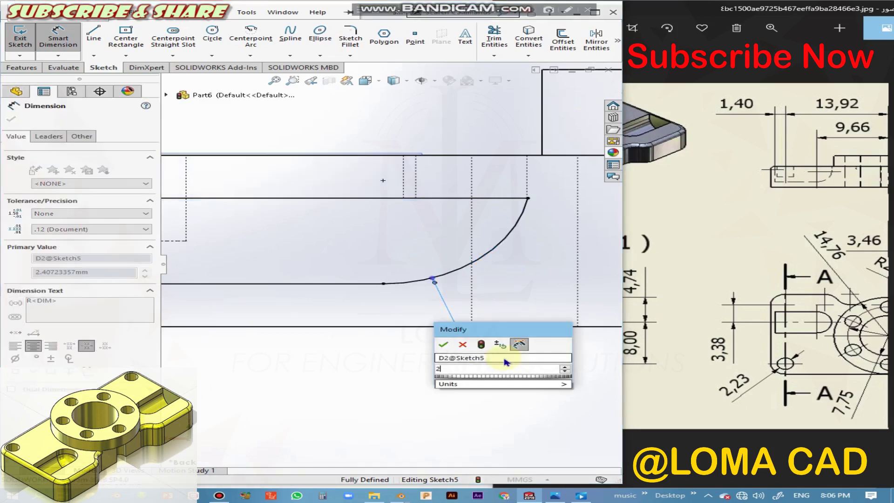
key("Return")
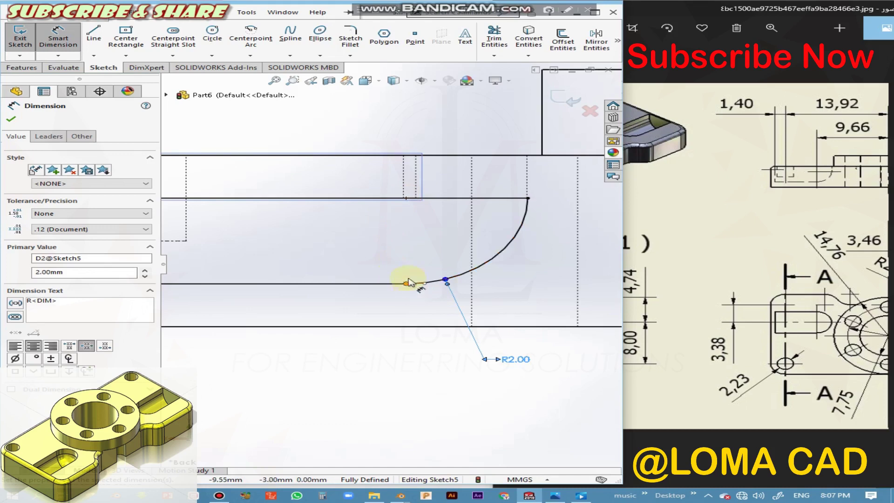
scroll(372, 266, "up", 3)
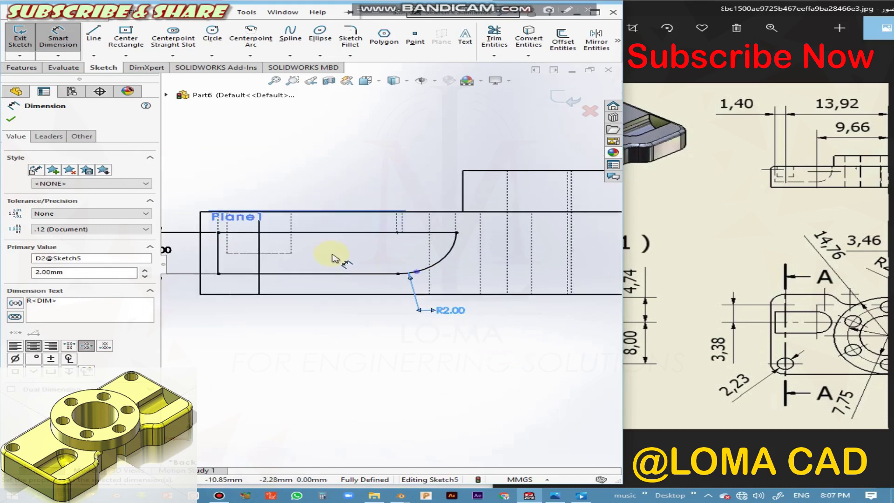
left_click(6, 120)
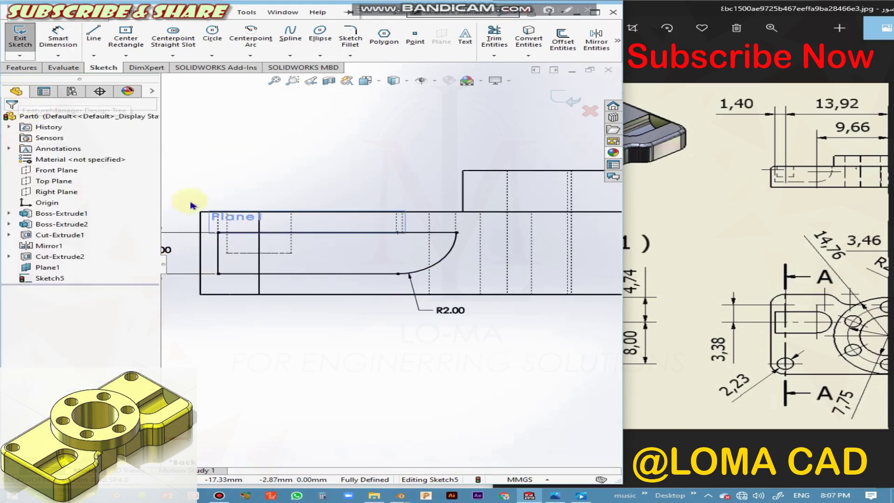
Step: Switch the display to shaded with edges and cancel the mistakenly started Revolve
left_click(22, 67)
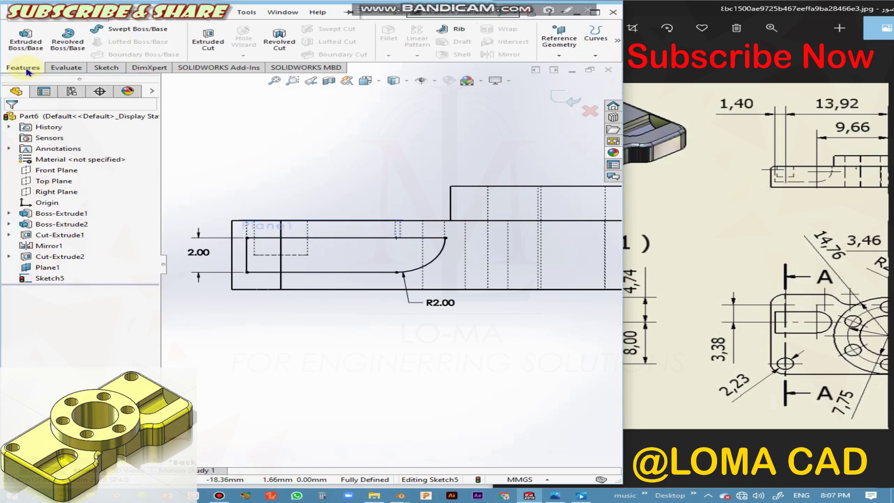
left_click(67, 39)
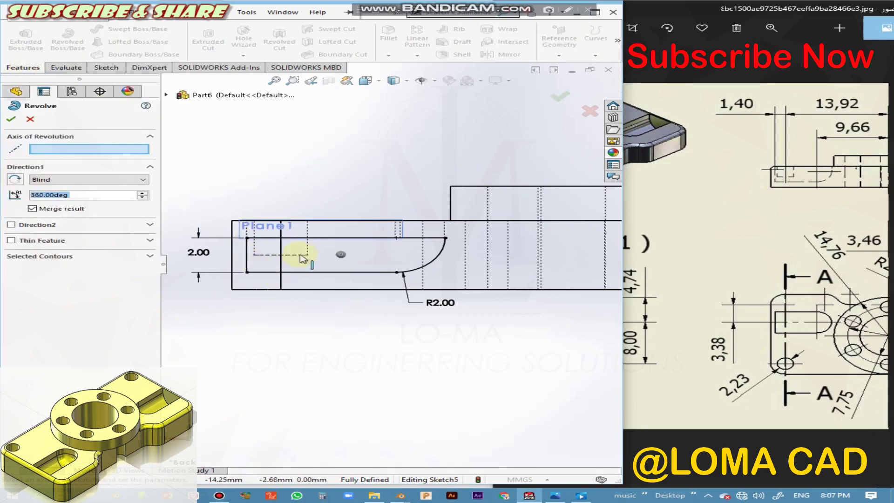
mouse_move(289, 335)
middle_mouse_down()
mouse_move(341, 375)
mouse_move(339, 368)
middle_mouse_up()
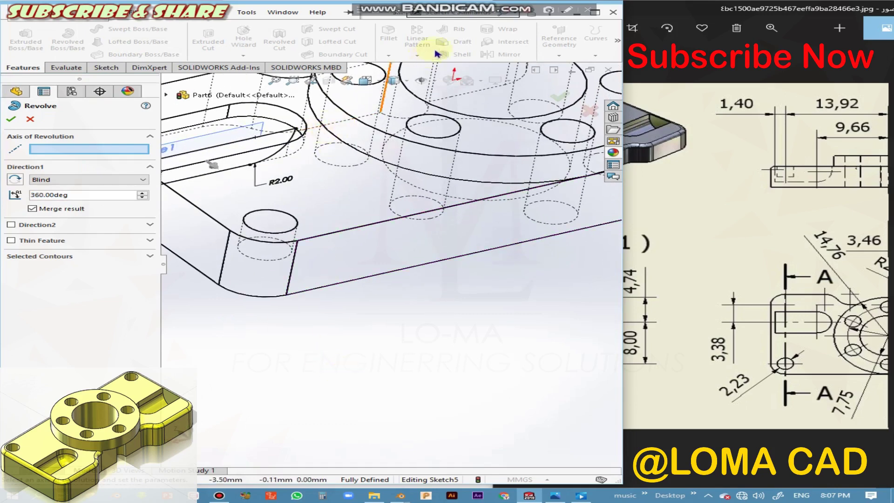
left_click(406, 85)
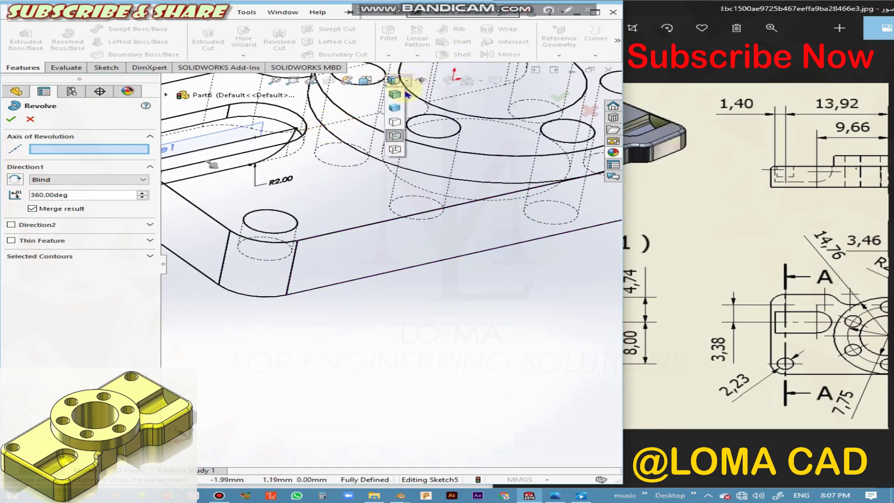
left_click(402, 97)
key("Escape")
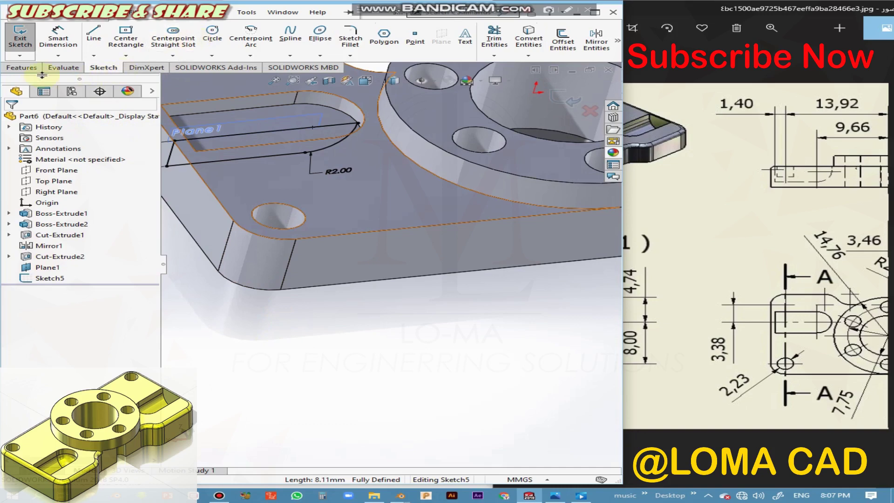
Step: Revolve-cut the slot profile 360° about its top line (Line4), creating Cut-Revolve1
left_click(20, 70)
left_click(279, 41)
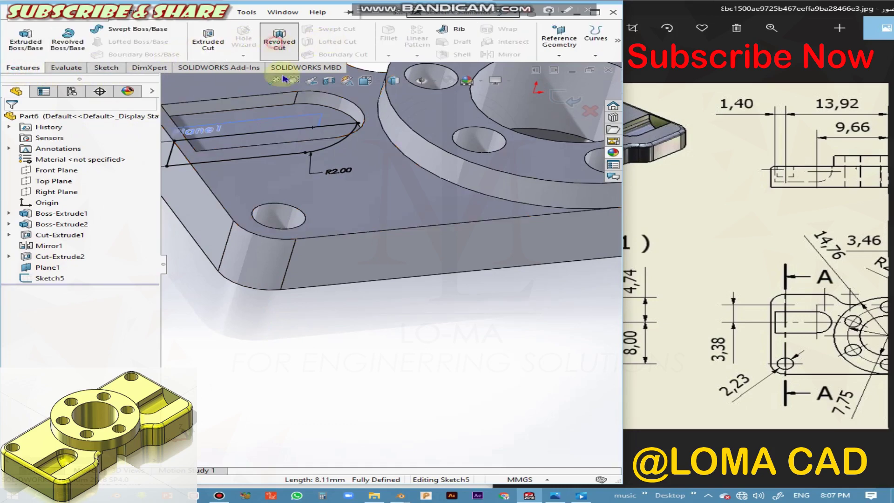
left_click(263, 136)
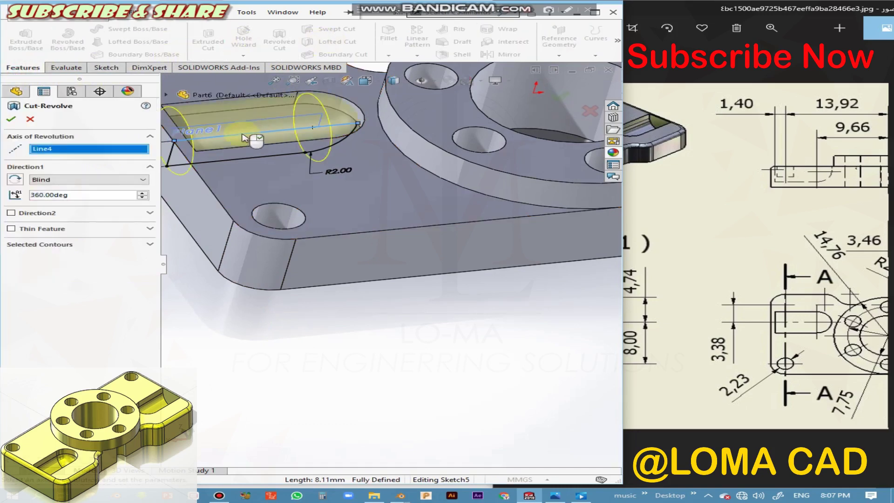
left_click(11, 120)
mouse_move(199, 242)
middle_mouse_down()
mouse_move(214, 255)
mouse_move(206, 269)
mouse_move(153, 252)
mouse_move(149, 233)
mouse_move(206, 225)
middle_mouse_up()
key("ctrl+7")
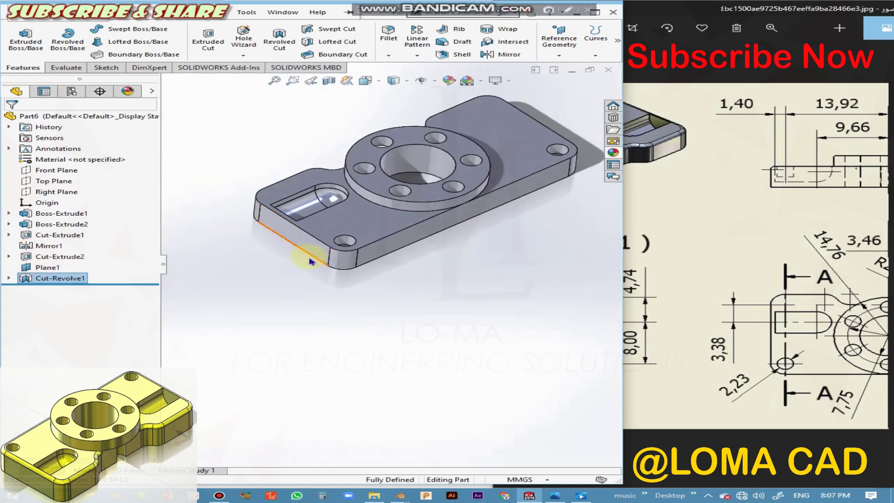
middle_click_drag(311, 262, 270, 266)
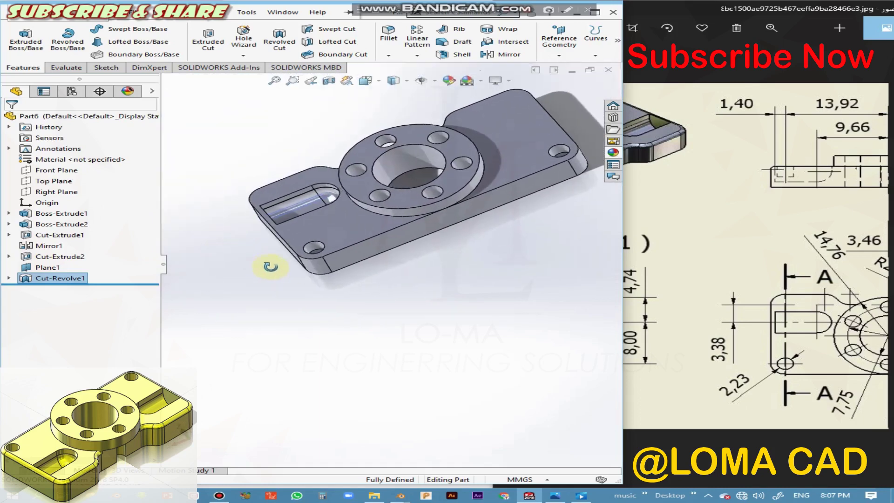
Step: Hide Plane1 and inspect the rounded-floor slot beside the round boss
right_click(43, 267)
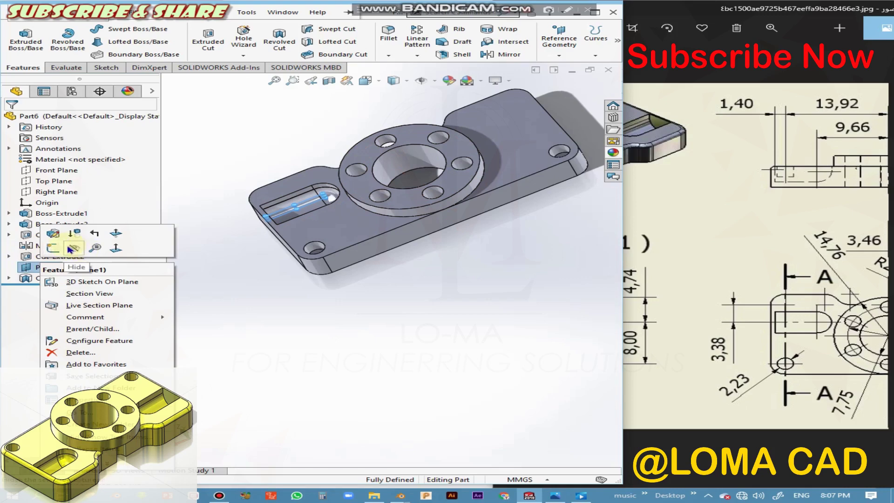
left_click(167, 282)
scroll(263, 245, "down", 2)
scroll(275, 235, "down", 2)
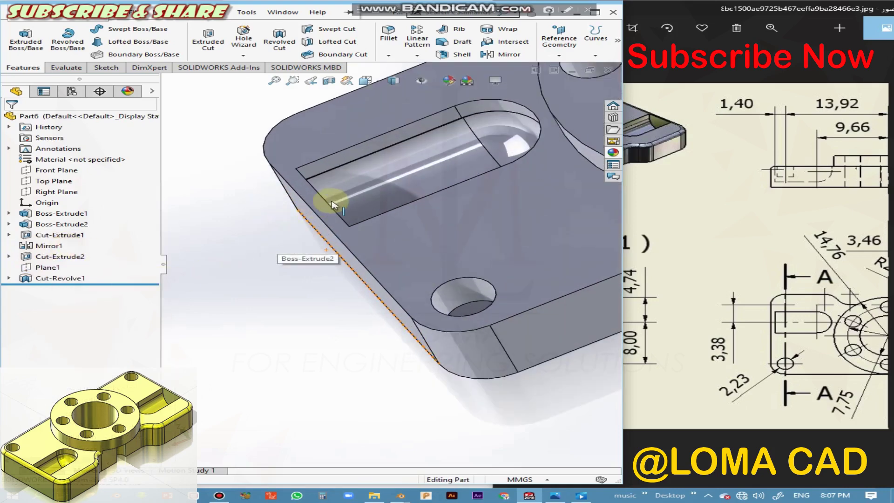
scroll(565, 289, "up", 4)
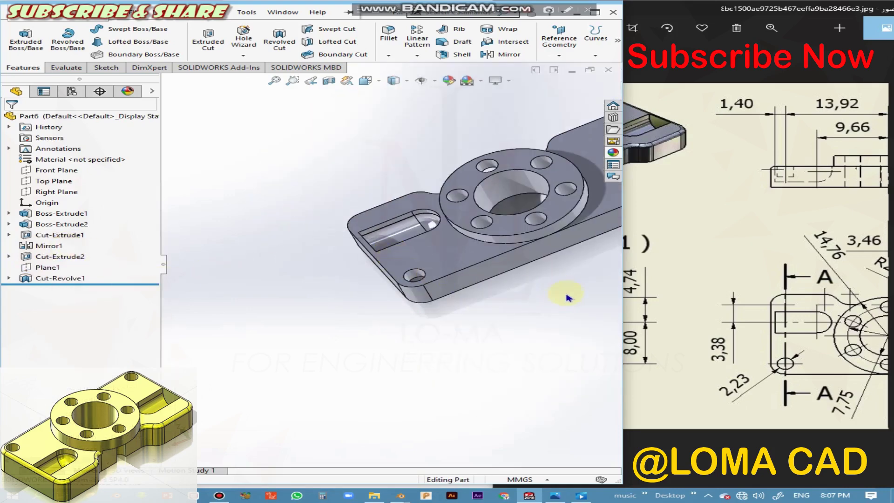
scroll(558, 303, "up", 1)
scroll(517, 275, "down", 1)
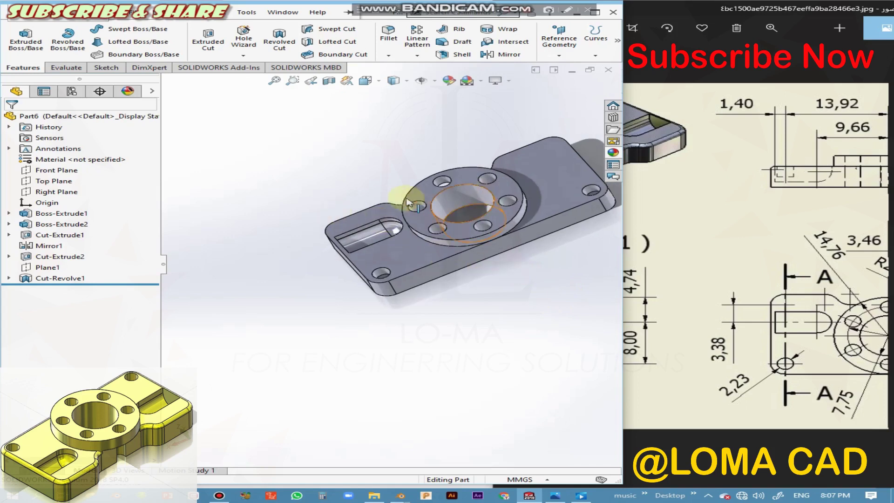
Step: Mirror Cut-Revolve1 and Cut-Extrude2 across the Right Plane, creating Mirror2
left_click(519, 56)
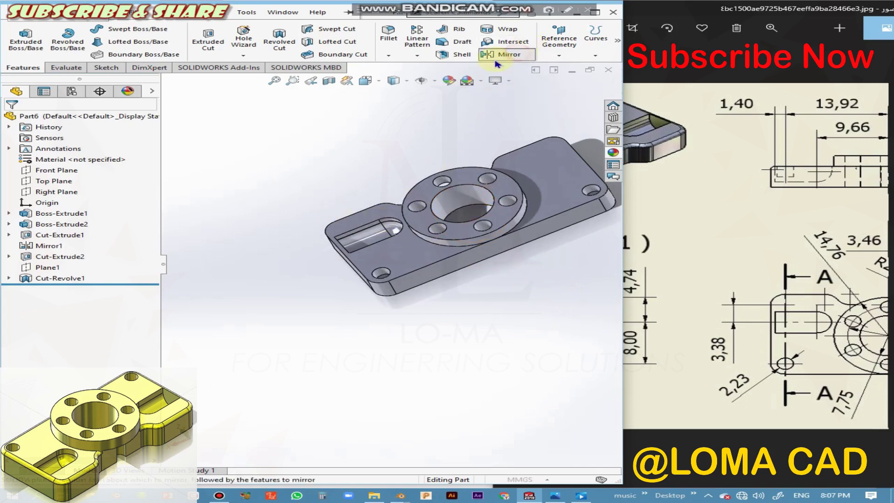
left_click(72, 181)
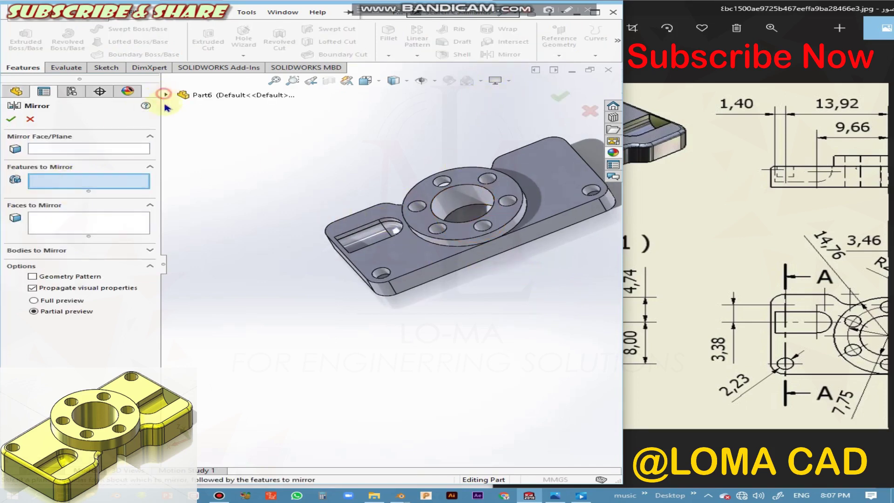
left_click(166, 95)
left_click(224, 258)
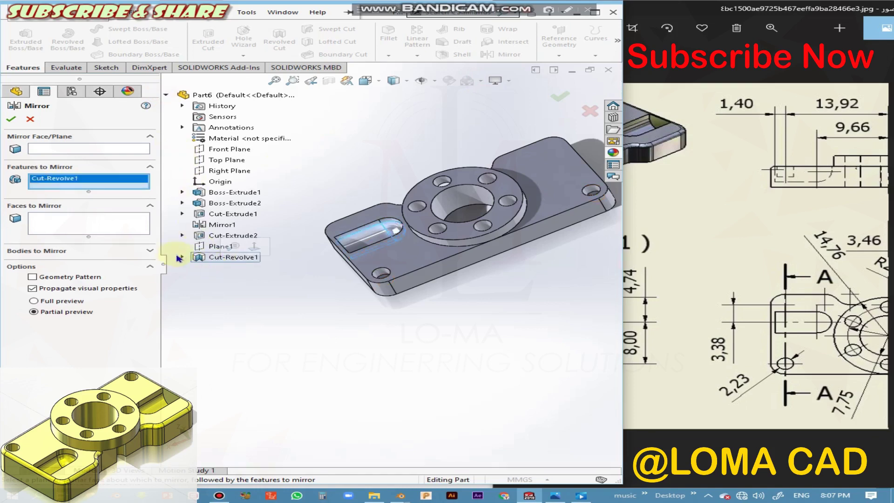
left_click(228, 236)
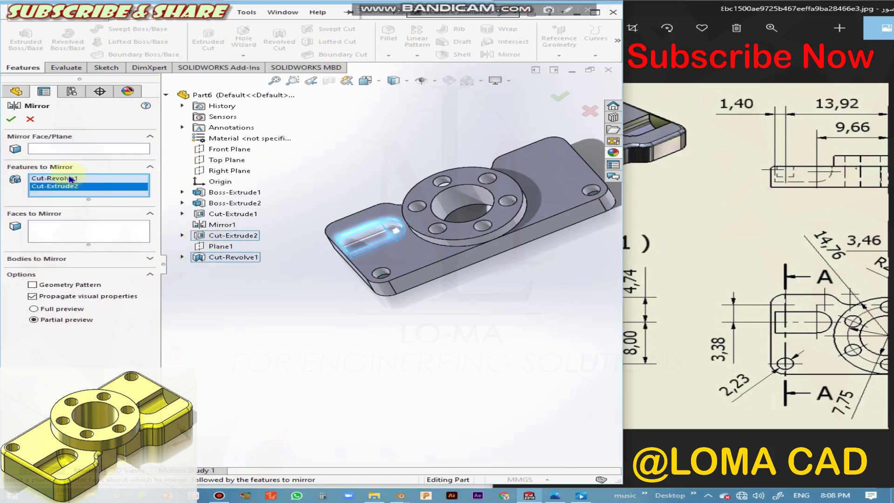
left_click(55, 150)
left_click(224, 171)
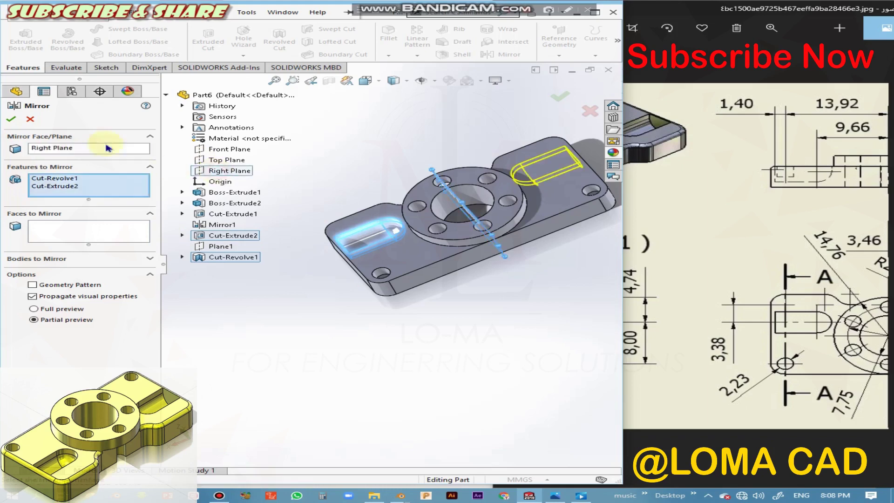
left_click(12, 120)
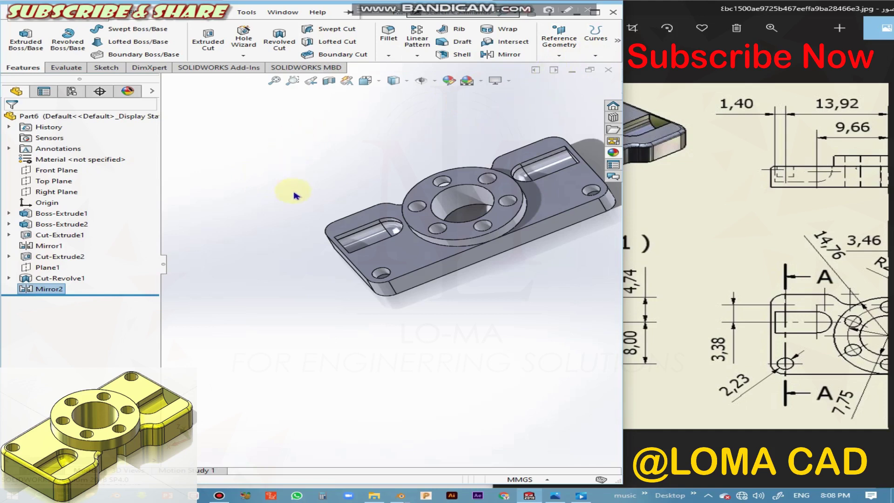
left_click(261, 142)
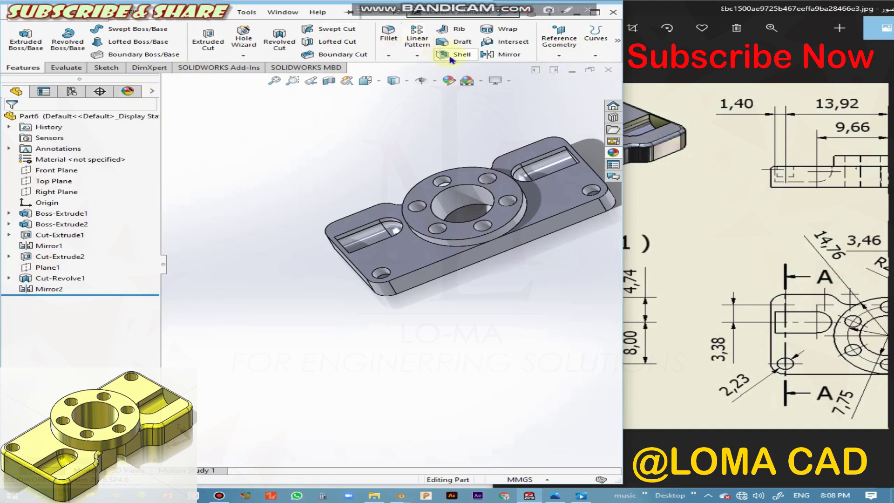
Step: Fillet the plate's outer top edge chain with a 0.6 mm radius instead of 10 mm
left_click(388, 35)
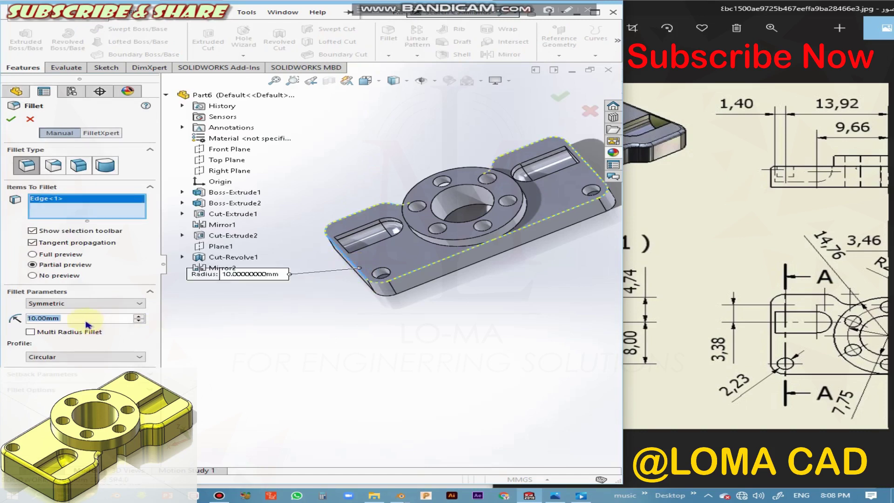
key("BackSpace")
key("BackSpace")
key("BackSpace")
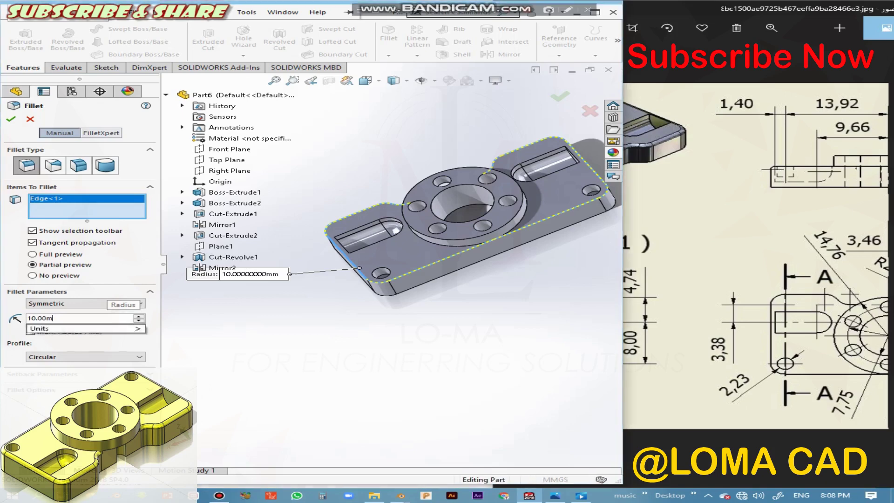
key("BackSpace")
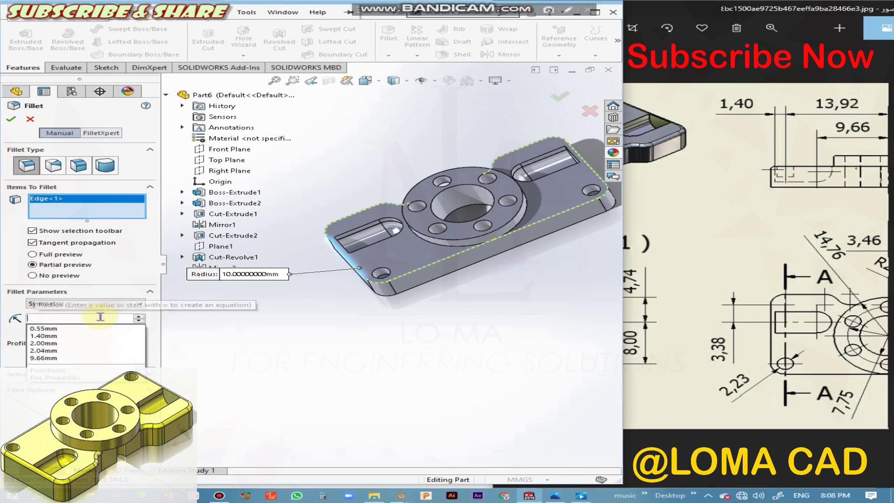
type("0.60mm")
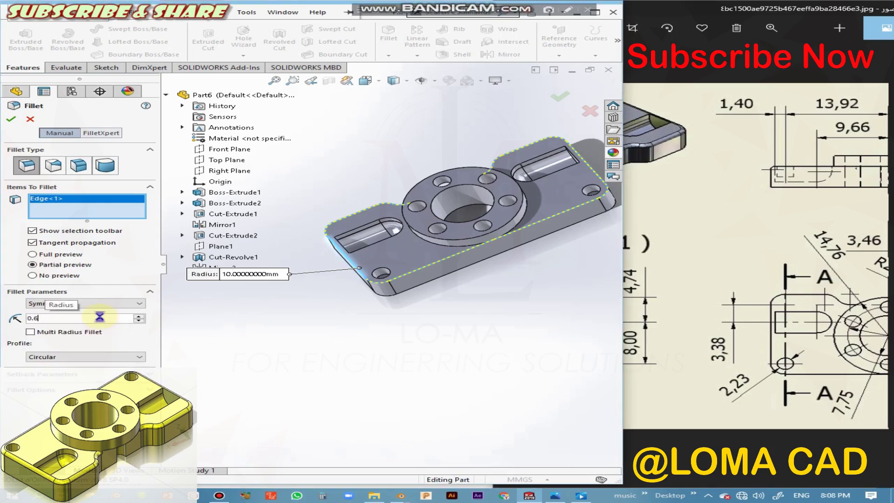
left_click(13, 123)
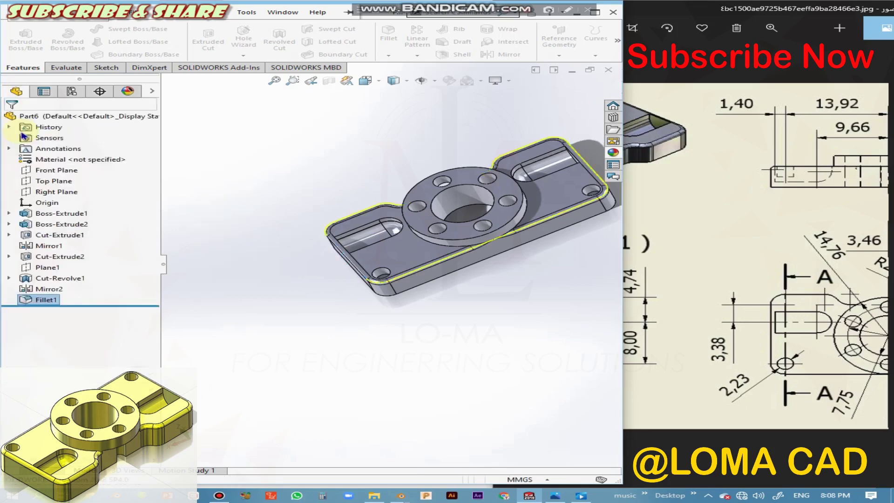
mouse_move(329, 333)
middle_mouse_down()
mouse_move(439, 396)
mouse_move(397, 373)
mouse_move(465, 325)
mouse_move(435, 409)
mouse_move(454, 414)
mouse_move(416, 383)
mouse_move(324, 401)
mouse_move(413, 419)
middle_mouse_up()
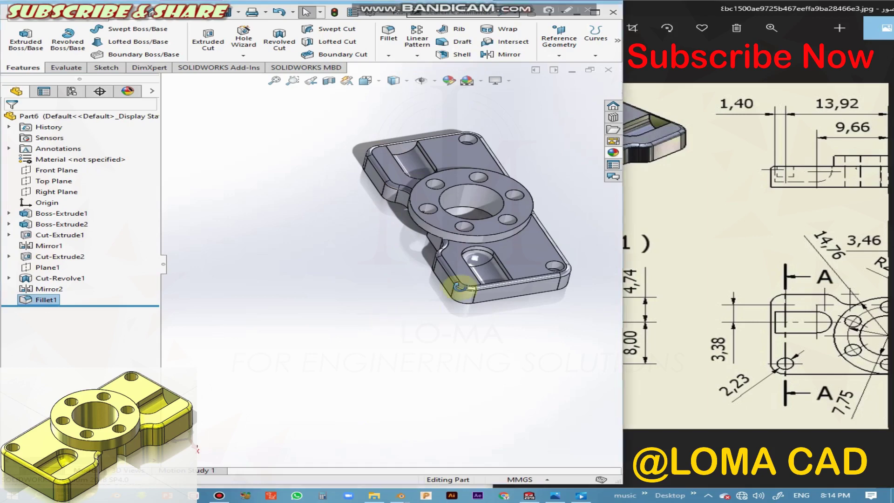
mouse_move(462, 286)
middle_mouse_down()
mouse_move(493, 326)
mouse_move(565, 368)
mouse_move(404, 234)
mouse_move(303, 376)
mouse_move(375, 312)
mouse_move(363, 313)
middle_mouse_up()
mouse_move(320, 337)
middle_mouse_down()
mouse_move(399, 322)
mouse_move(435, 454)
mouse_move(338, 444)
mouse_move(364, 365)
middle_mouse_up()
key("space")
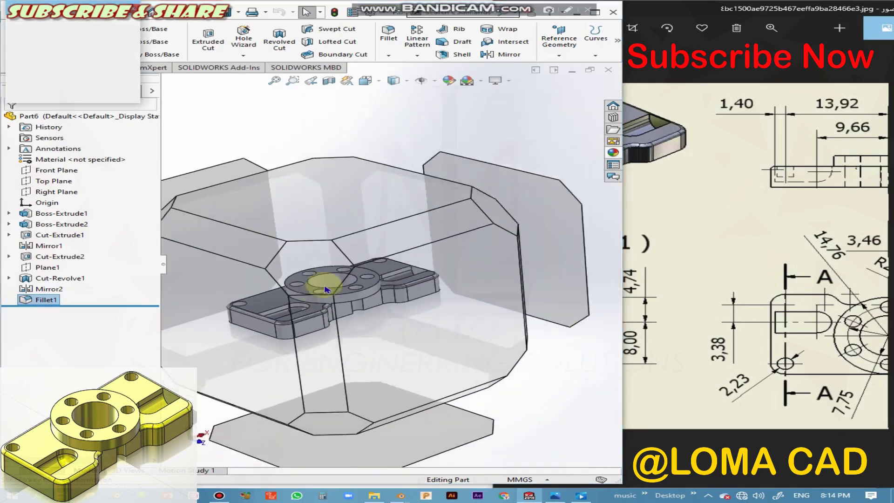
left_click(284, 293)
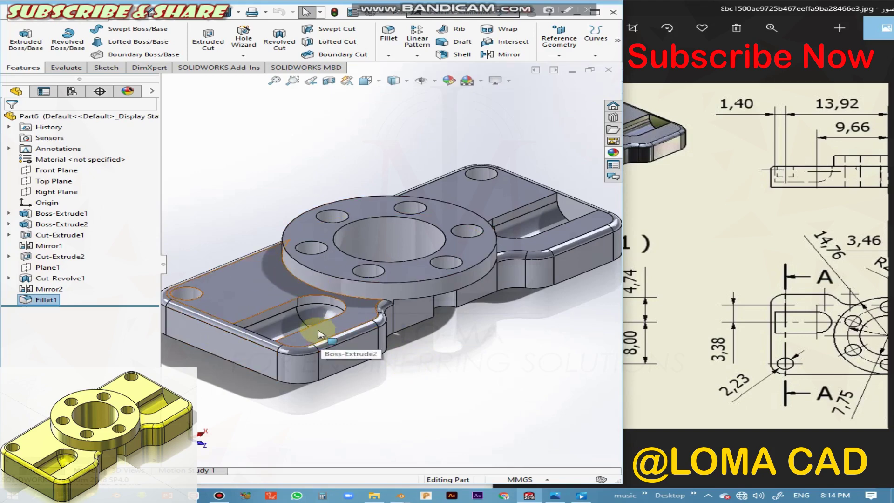
Step: Assign ABS from the Plastics category as the part's material
right_click(63, 160)
left_click(218, 220)
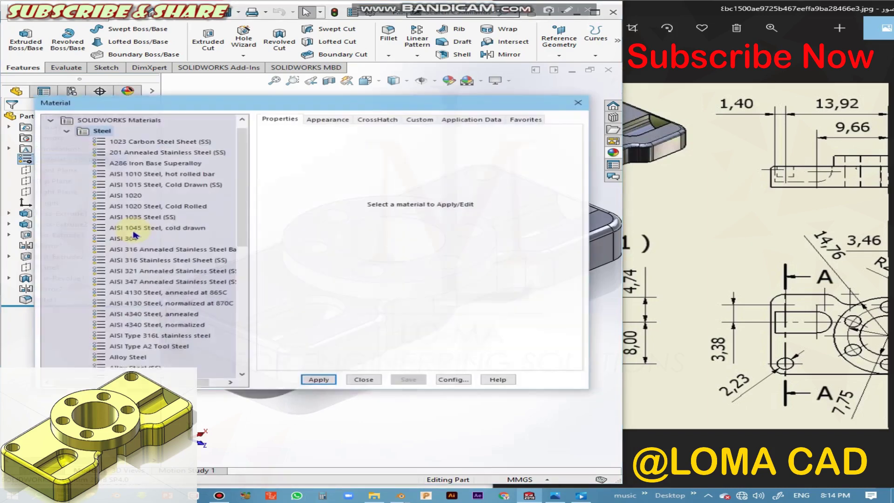
scroll(135, 284, "down", 5)
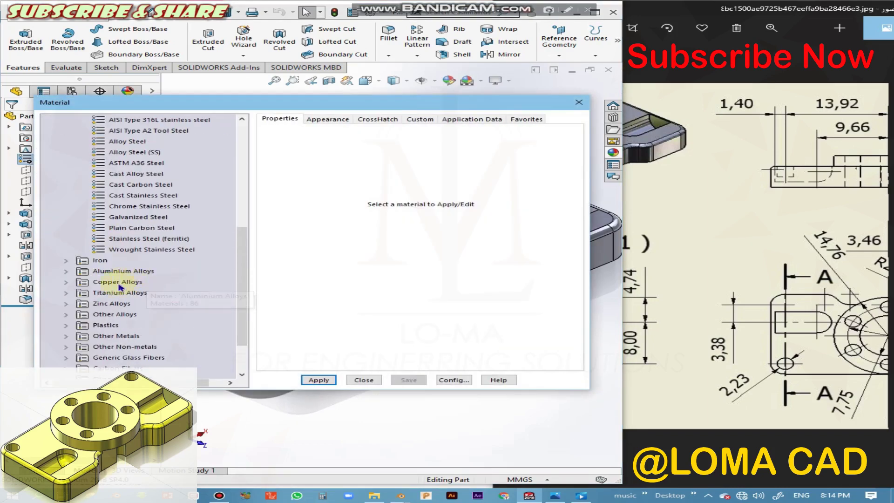
left_click(66, 325)
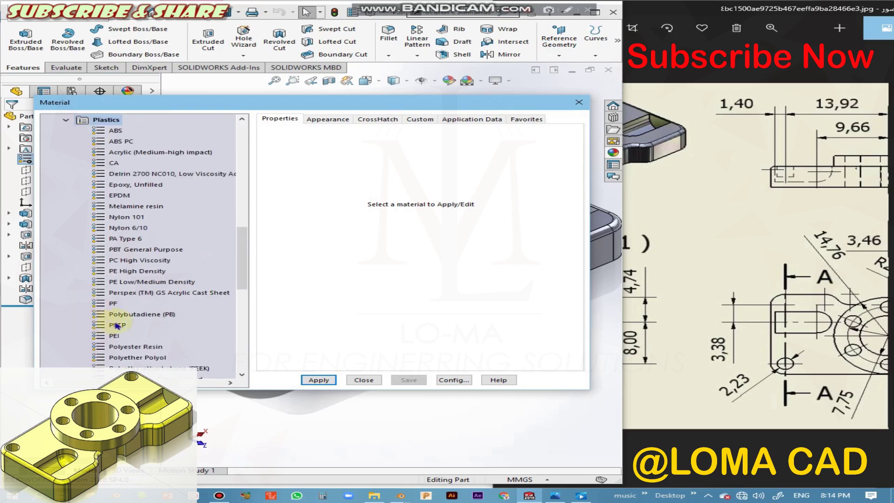
left_click(117, 131)
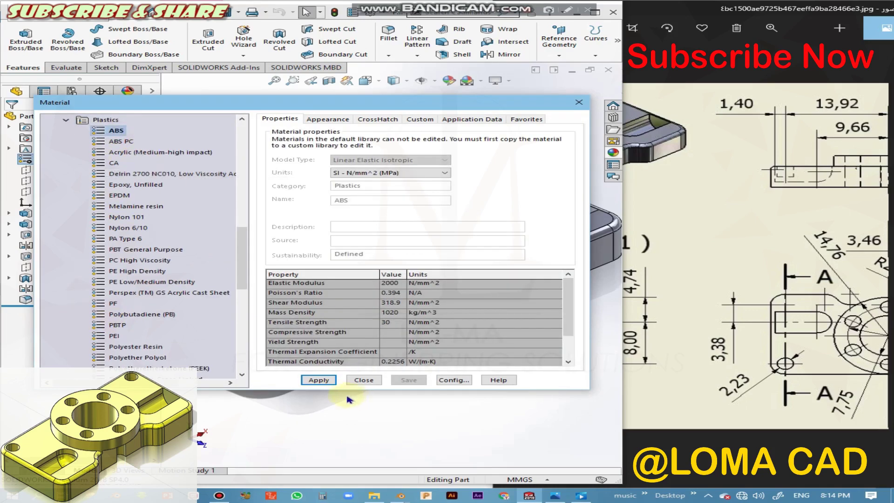
left_click(317, 381)
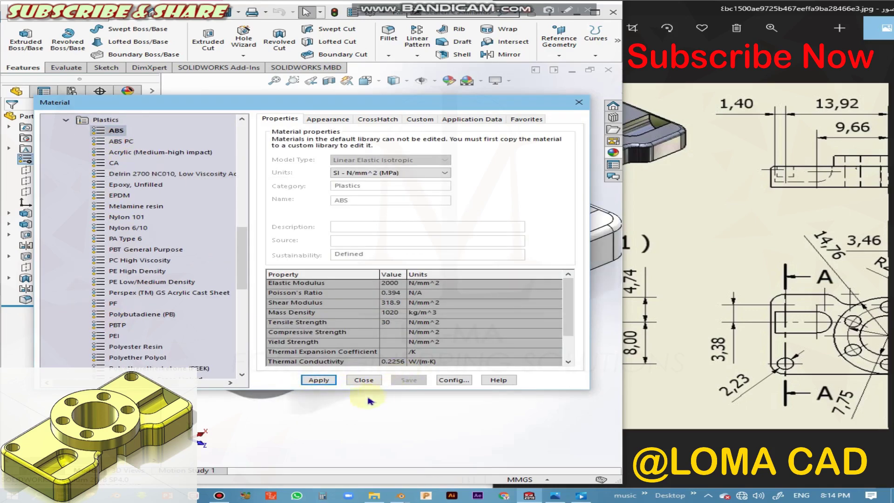
left_click(575, 103)
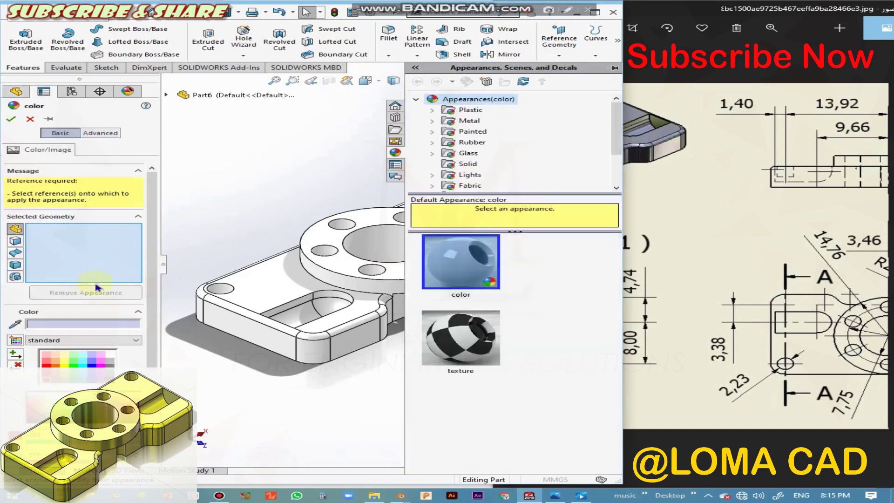
Step: Apply bright yellow to the entire part after trying several other shades
left_click(65, 364)
left_click(237, 307)
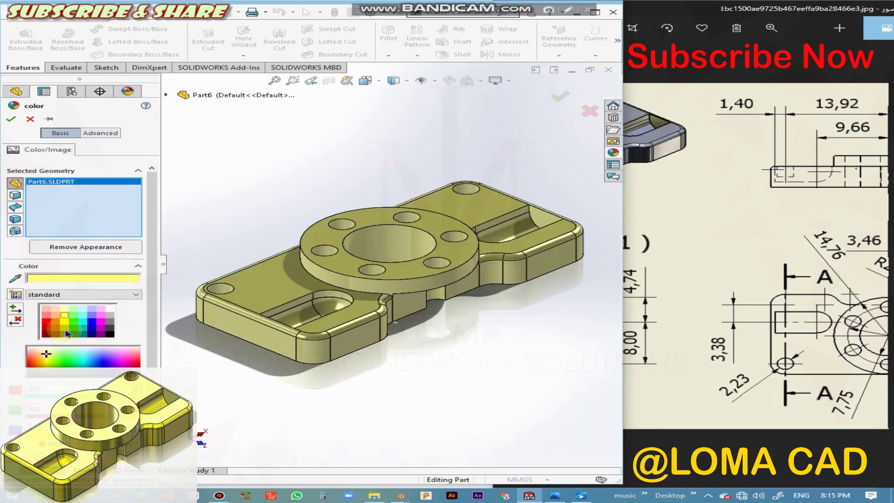
left_click(45, 360)
left_click(73, 349)
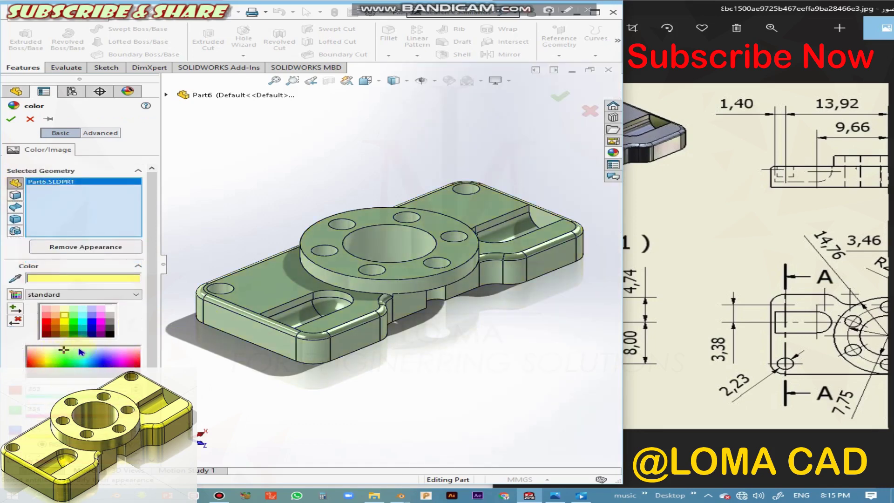
left_click(40, 352)
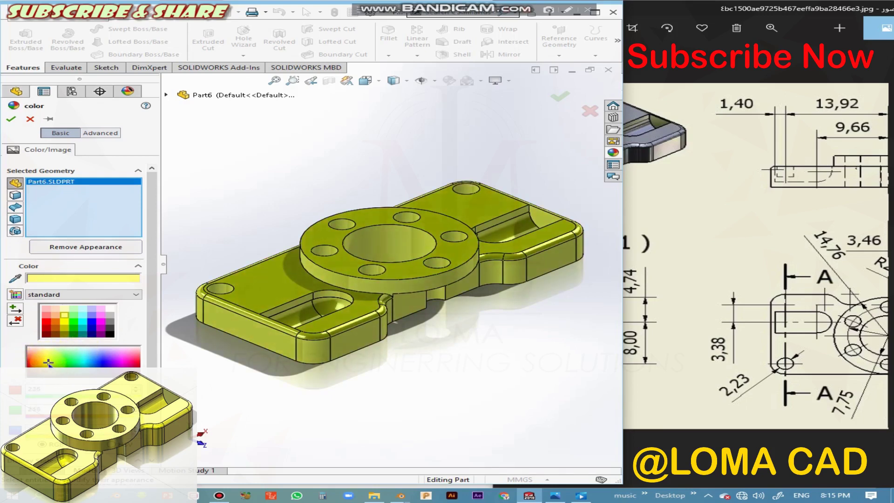
left_click(49, 357)
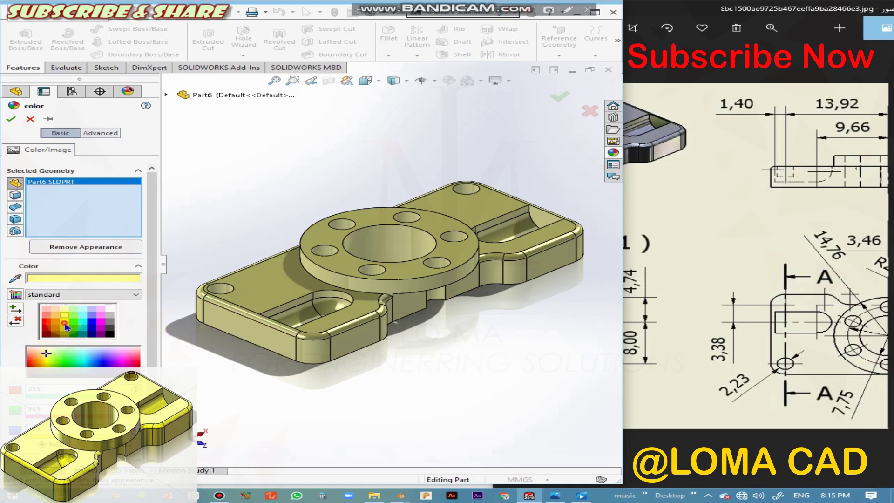
left_click(65, 323)
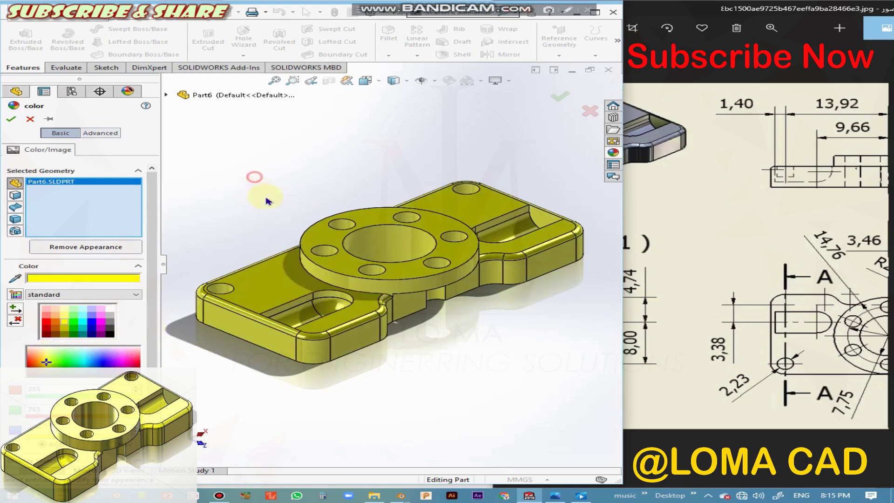
left_click(10, 119)
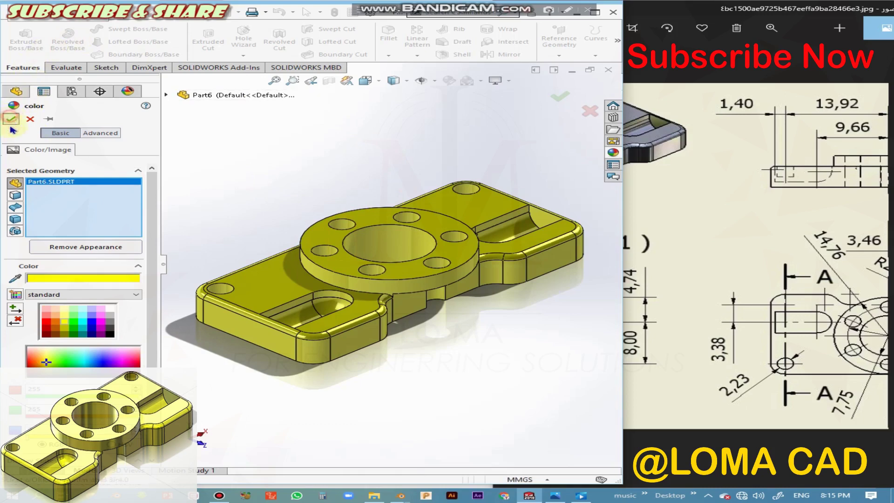
scroll(359, 325, "up", 3)
scroll(358, 325, "down", 2)
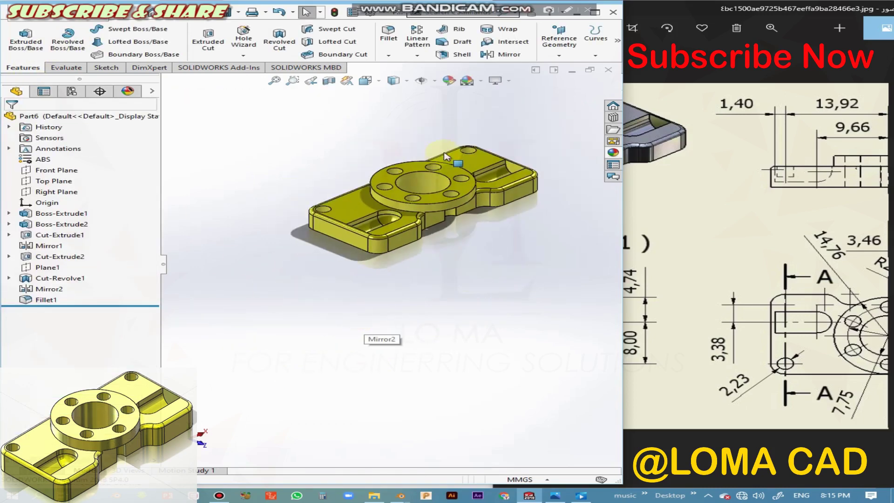
scroll(410, 233, "down", 3)
scroll(400, 289, "up", 3)
mouse_move(400, 308)
middle_mouse_down()
mouse_move(391, 370)
mouse_move(636, 134)
mouse_move(807, 124)
mouse_move(808, 179)
mouse_move(578, 240)
middle_mouse_up()
key("space")
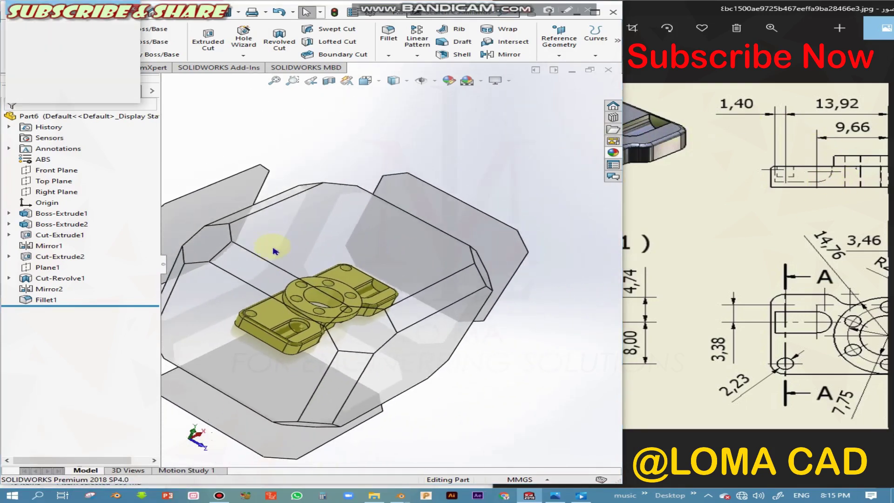
left_click(324, 341)
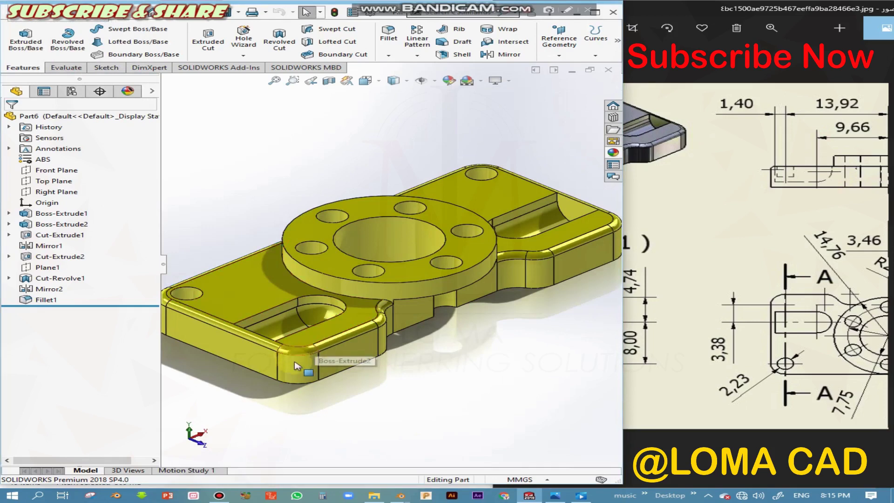
scroll(295, 363, "up", 3)
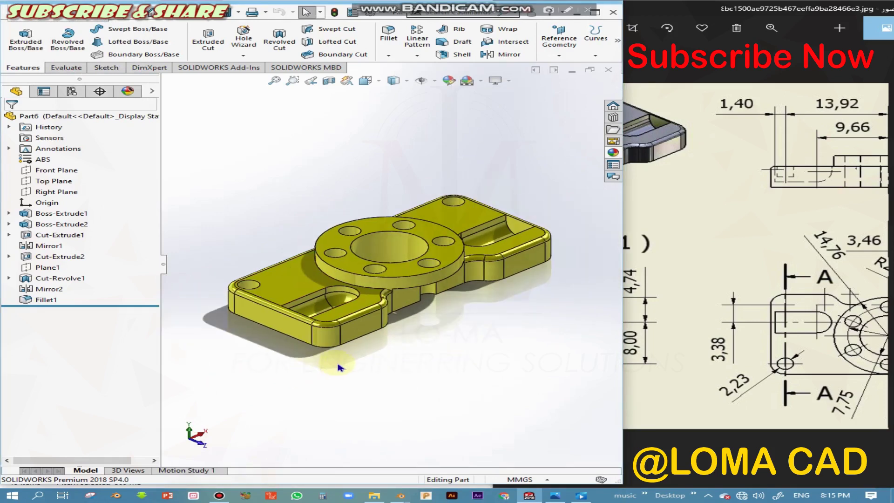